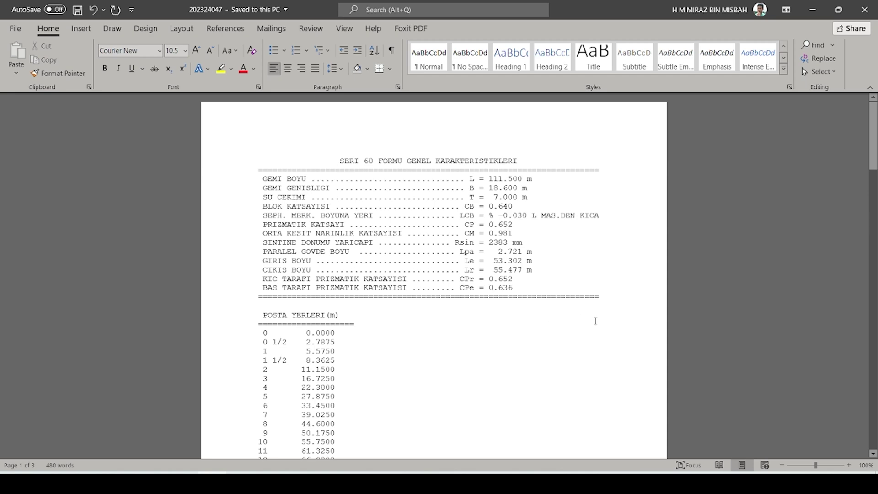
- Review the Series 60 general characteristics, station positions and waterline heights in the Word document
scroll(522, 333, "down", 10)
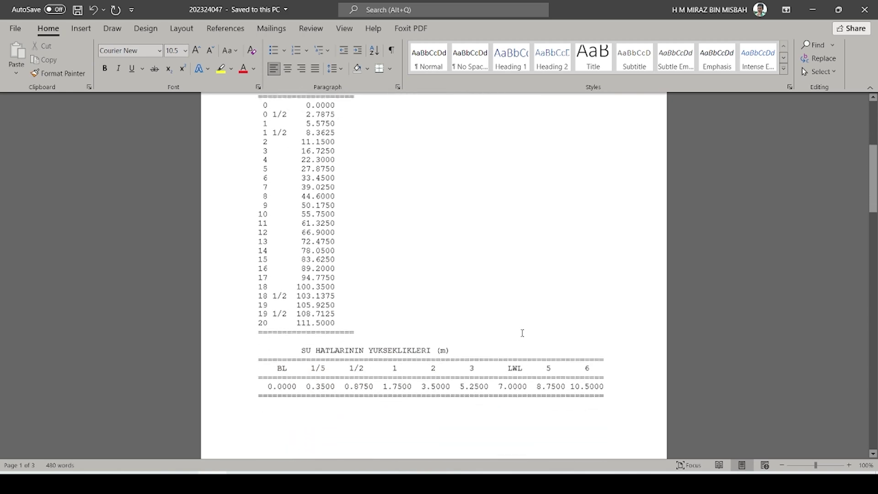
scroll(522, 333, "up", 12)
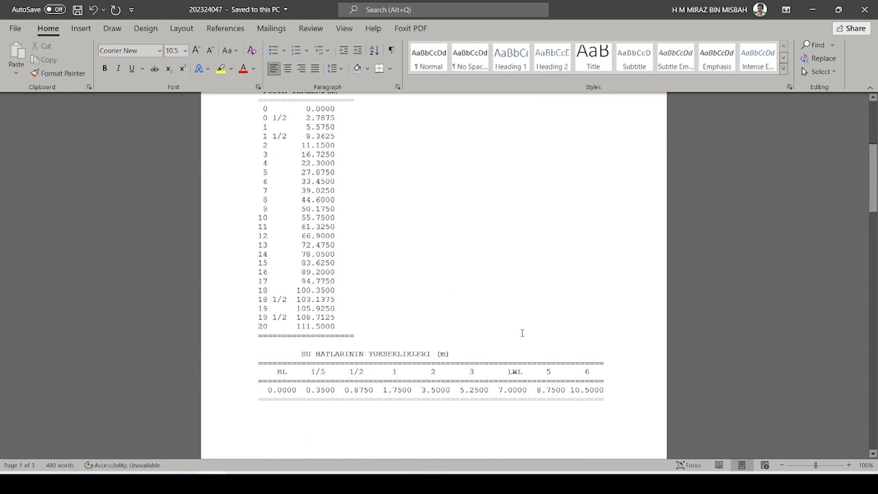
scroll(522, 333, "up", 2)
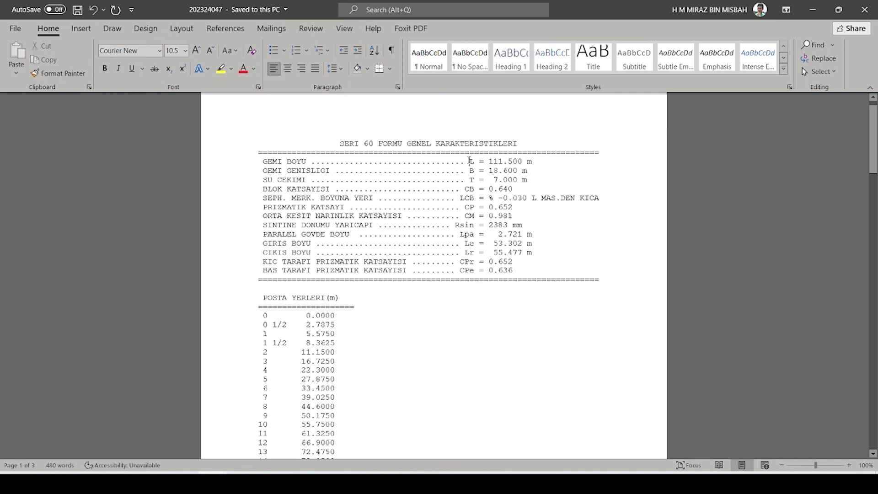
left_click_drag(468, 160, 526, 161)
left_click_drag(467, 171, 521, 172)
left_click_drag(471, 180, 487, 225)
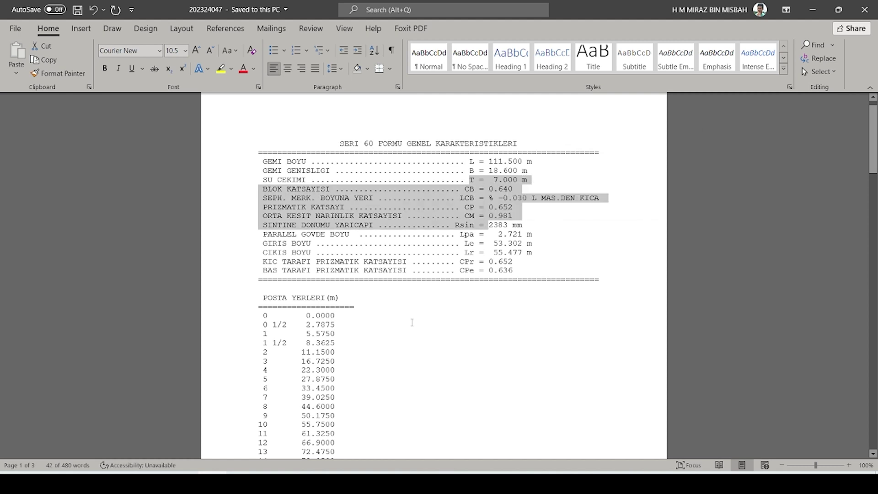
left_click(427, 337)
scroll(427, 337, "down", 1)
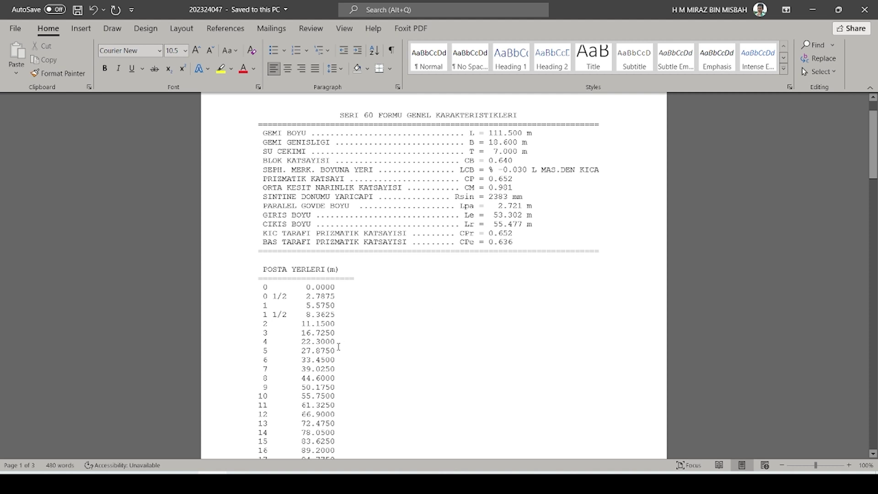
- Switch to the Excel workbook Book1 and check the station spacing and waterline spacing entries on Sheet1
left_click(184, 482)
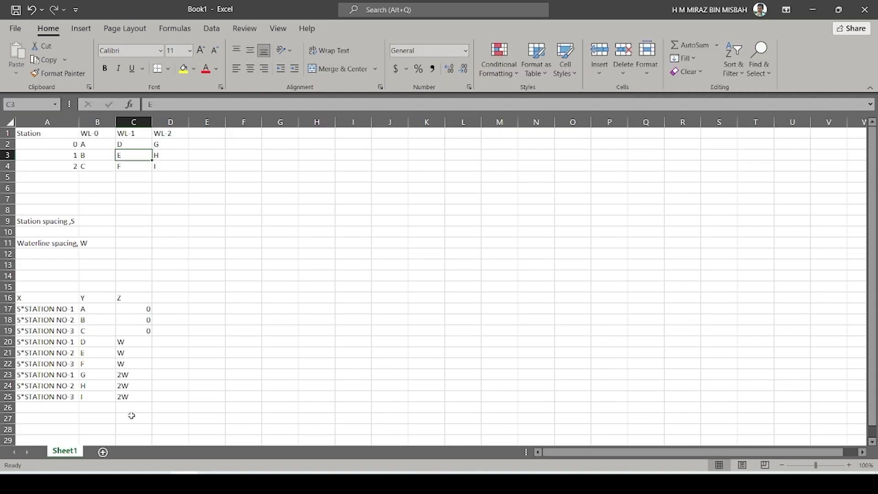
left_click(33, 221)
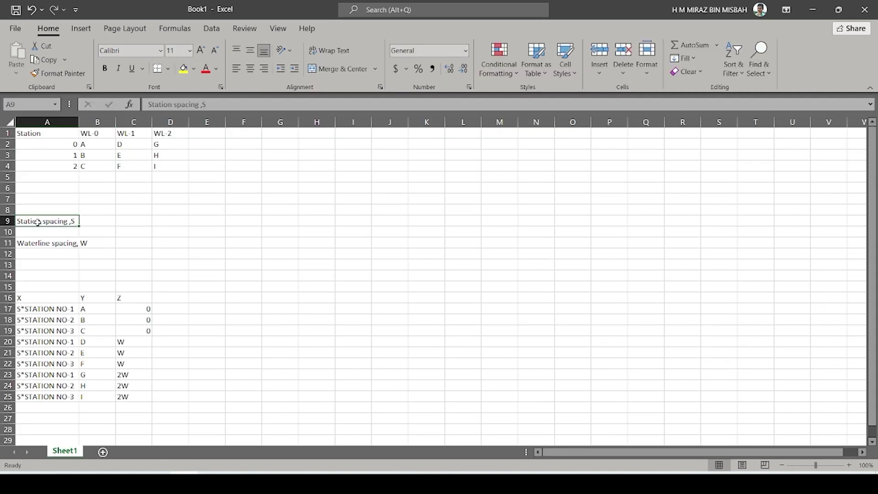
left_click(38, 242)
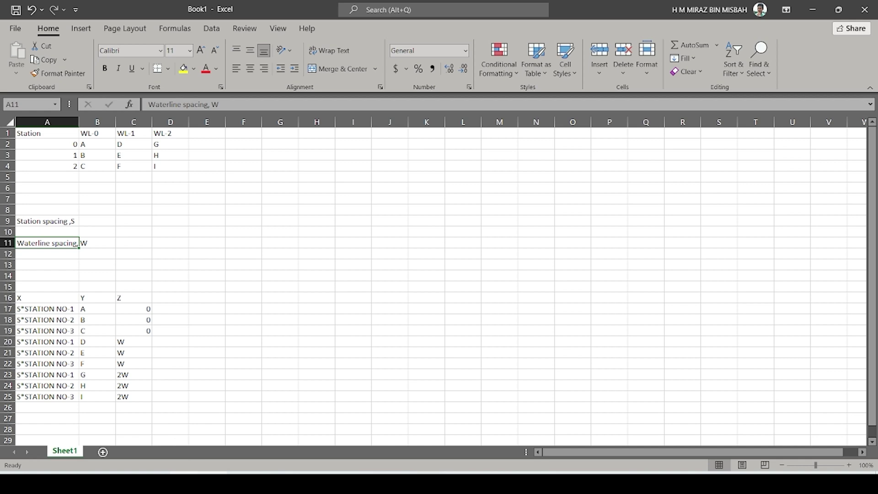
- Add a second worksheet and enter the headers STATION NO in A1 and BL in B1
left_click(211, 483)
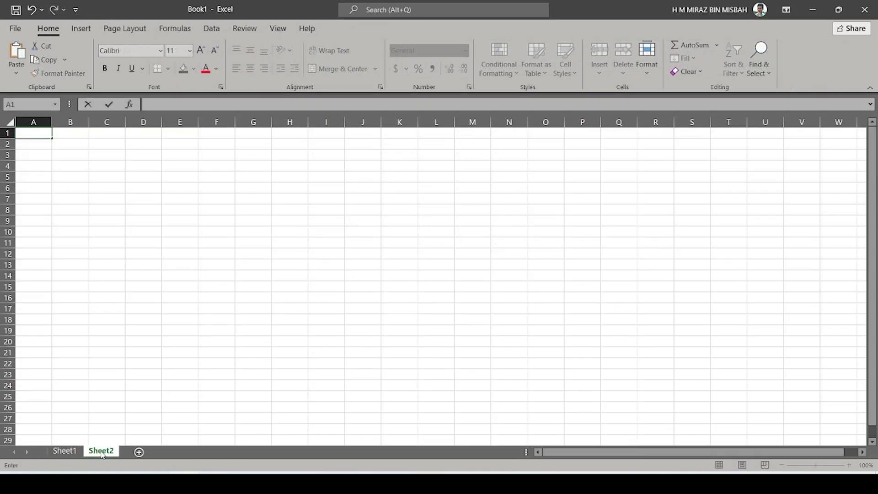
type("s")
key("BackSpace")
type("STATION NO")
key("Tab")
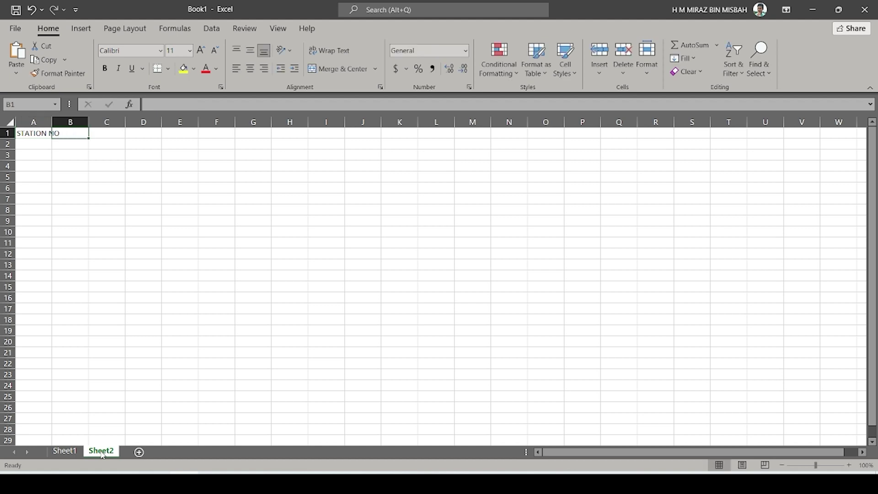
type("BL")
key("Tab")
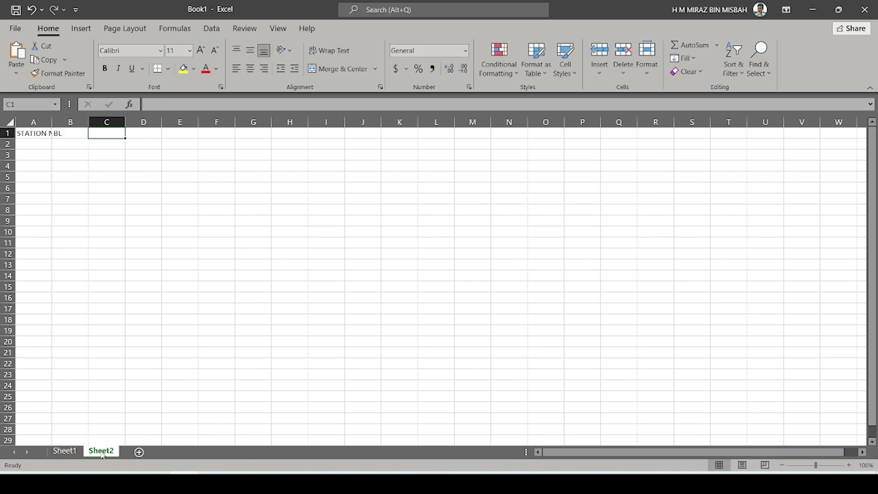
- Enter the waterline headers WL-1, WL-2 and WL-3 in cells C1 to E1
type("WL")
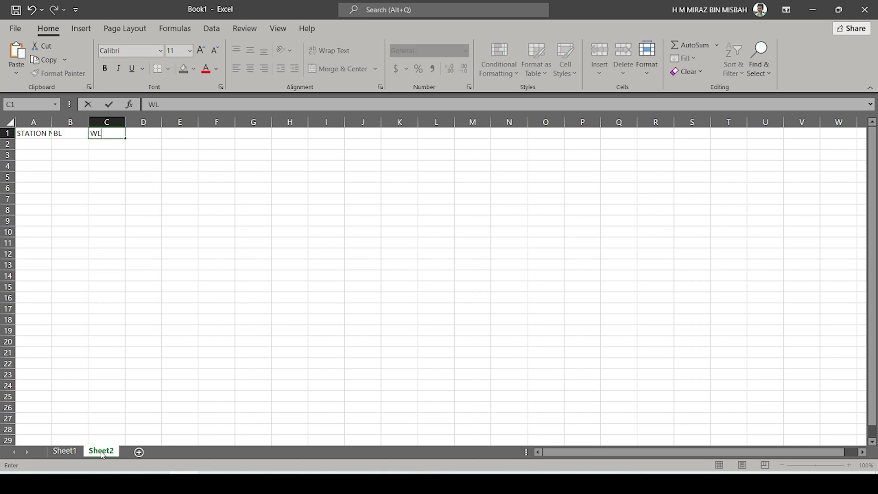
type("-1")
key("Tab")
type("WL-2")
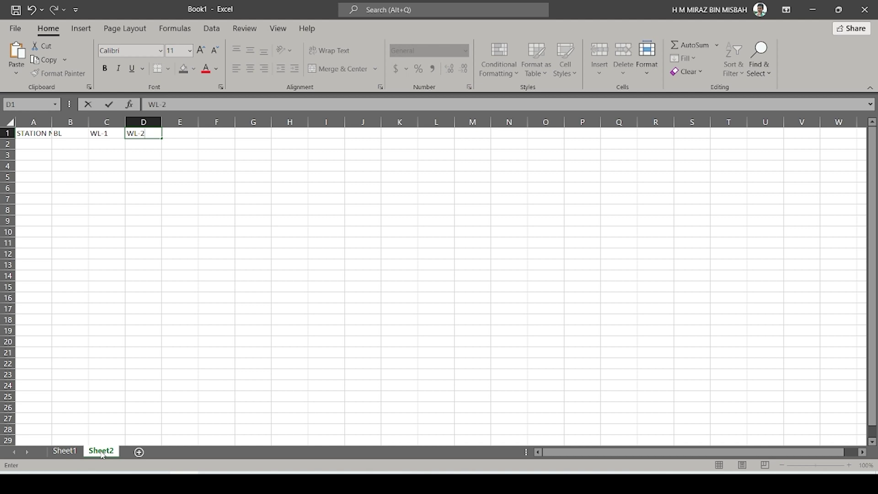
key("Tab")
type("WL")
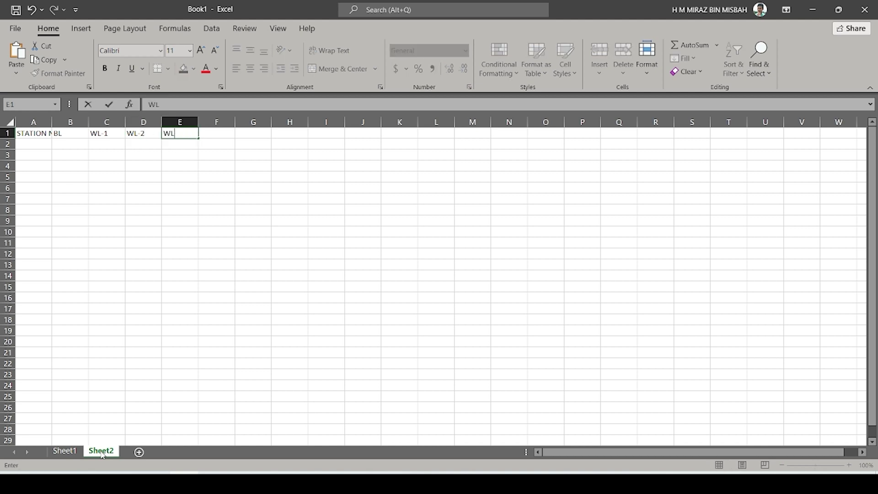
type("-3")
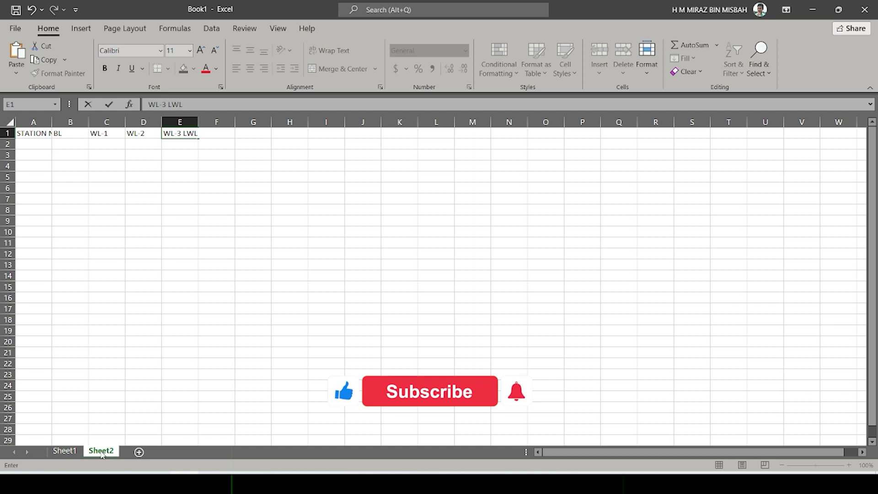
key("Tab")
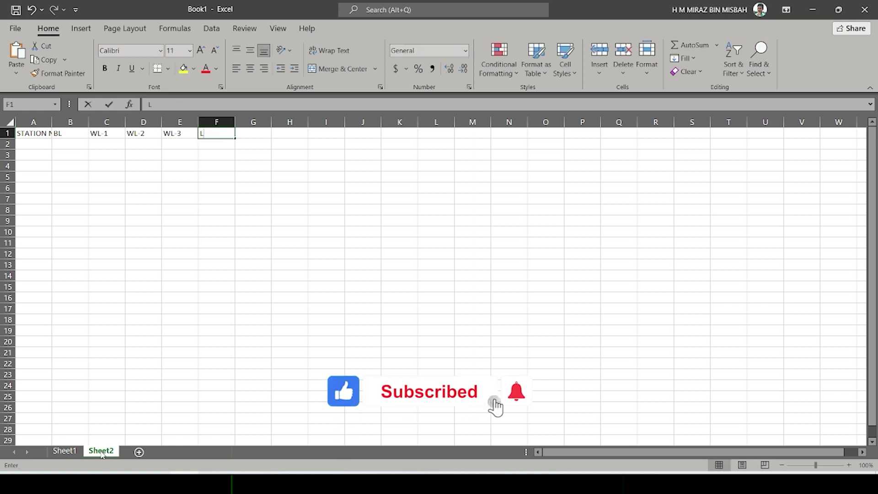
- Complete the header row with LWL, WL-5 and WL-6 in cells F1 to H1
type("LWL")
key("Tab")
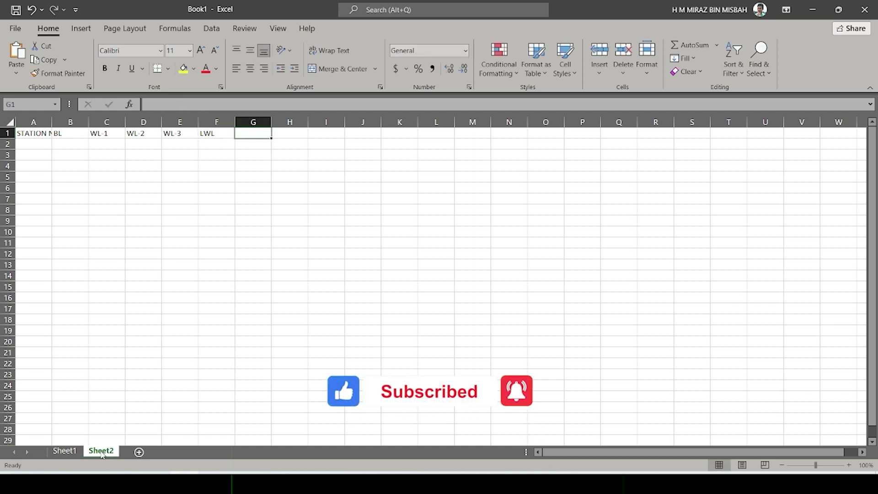
type("WL")
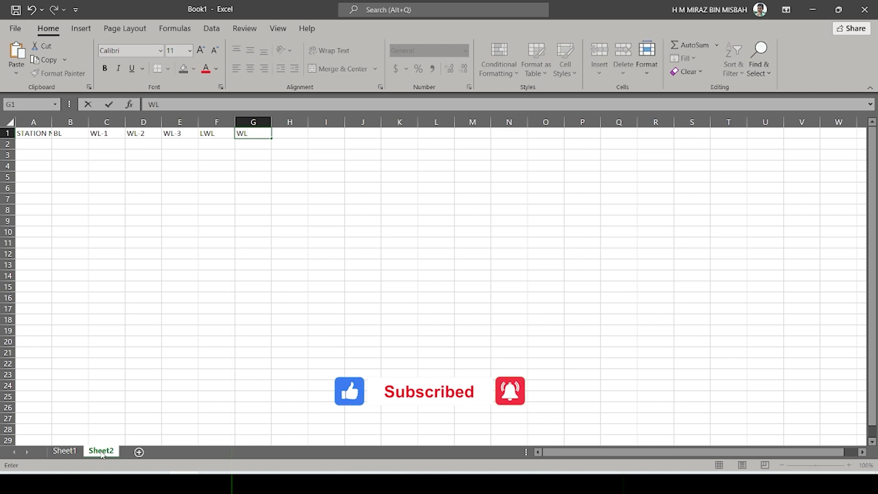
type("-5")
key("Tab")
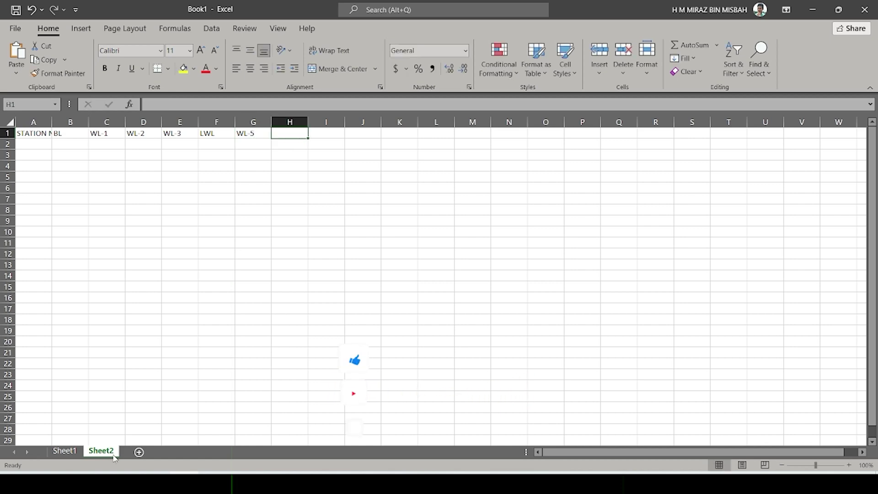
type("WL")
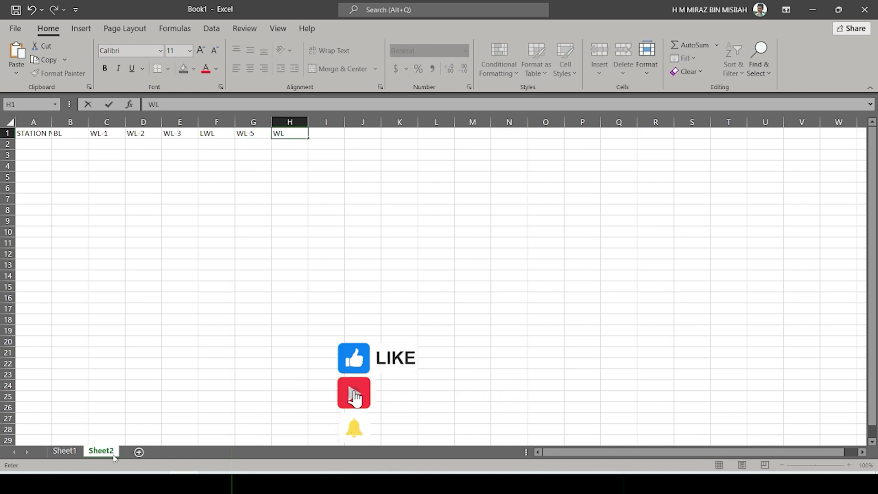
type("-6")
key("Return")
- Paste the copied table of station offsets below the headers, starting at cell A2
key("Left")
key("Left")
key("Left")
key("Left")
key("Left")
key("Left")
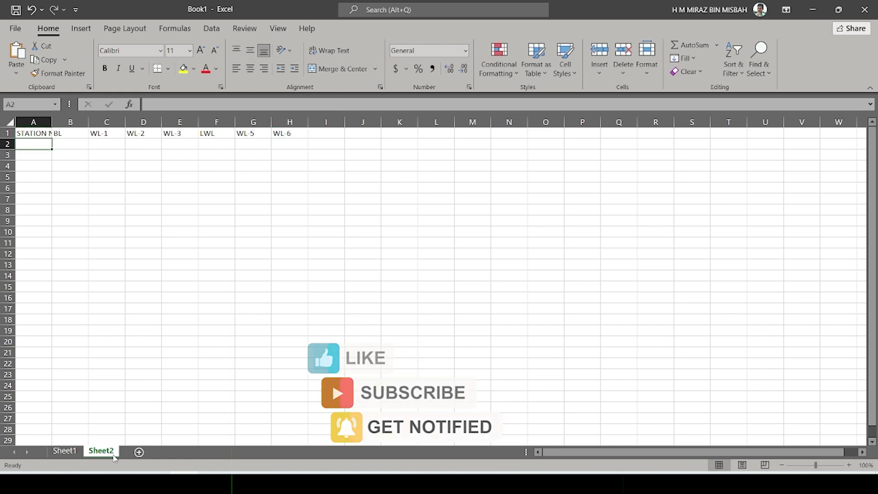
key("ctrl+v")
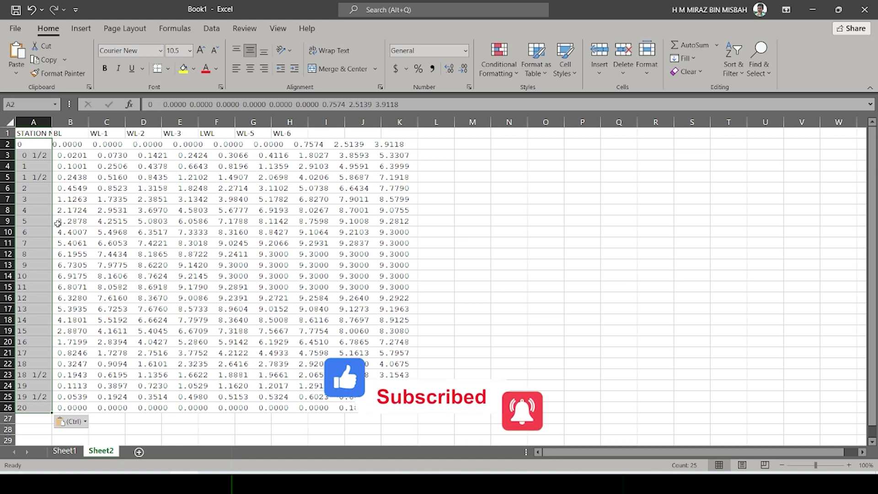
- Check which cells actually hold the pasted offset values in the rows for stations 0 to 3
left_click(62, 188)
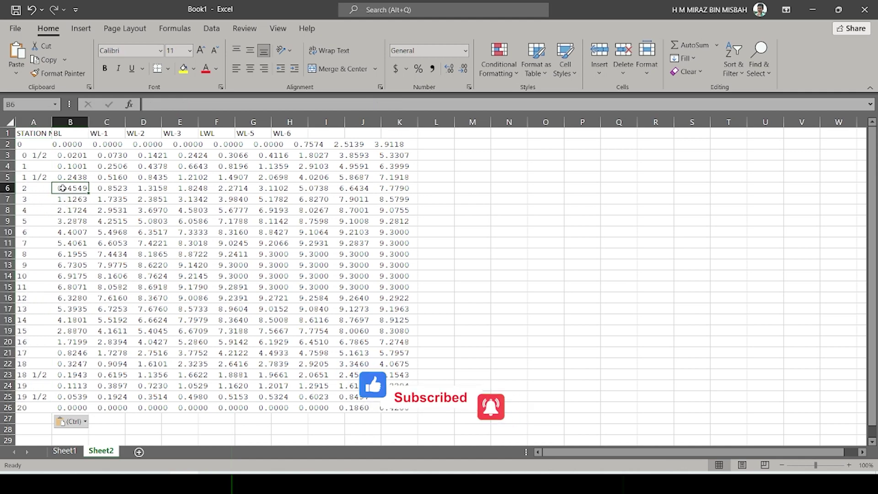
left_click(148, 198)
left_click(23, 143)
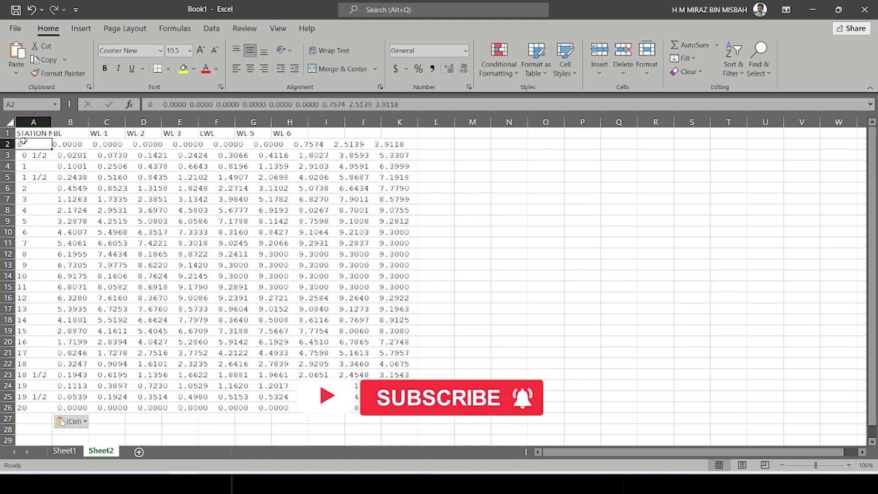
left_click(80, 145)
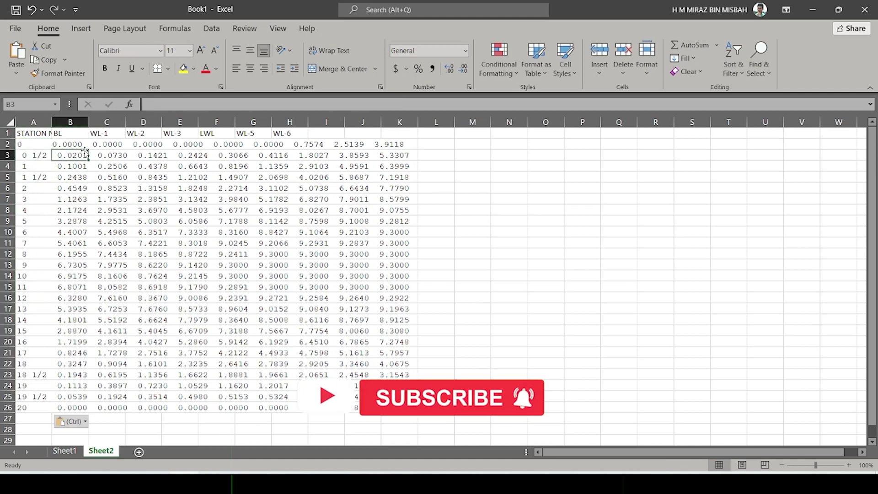
left_click(49, 144)
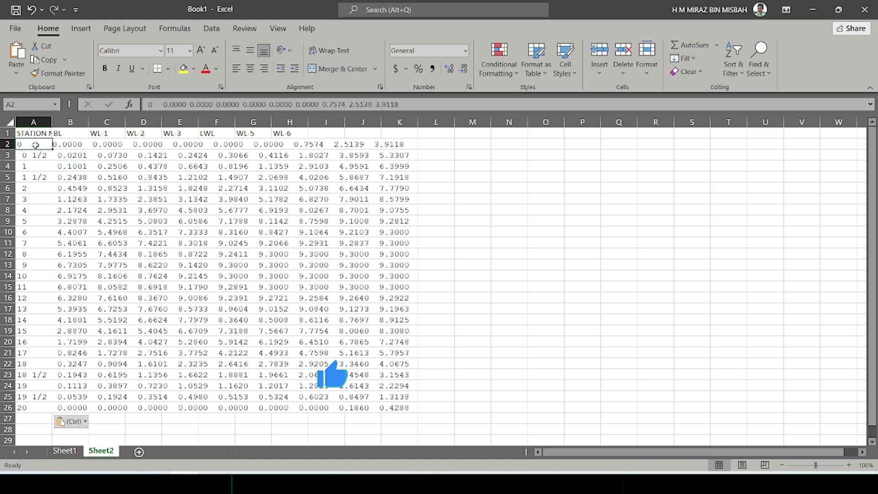
- Clear the station 0 offsets in cell A2 and restore the same text
key("BackSpace")
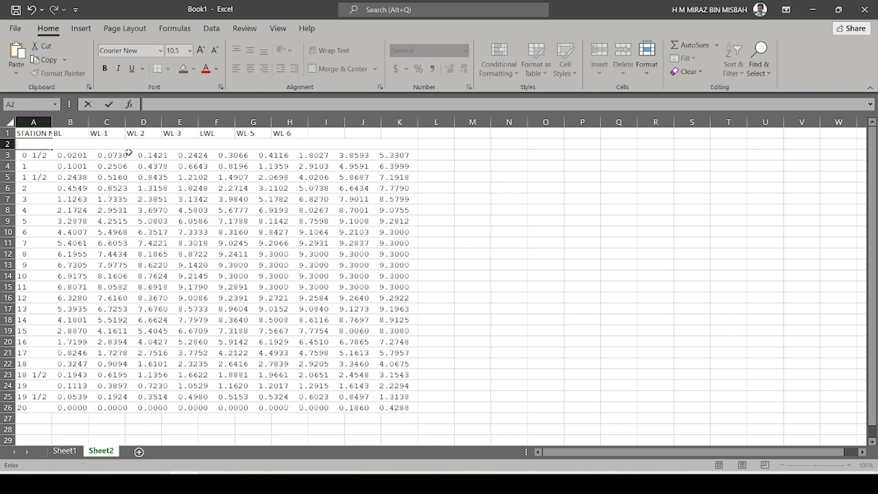
type("0      0.0000  0.0000  0.0000  0.0000  0.0000  0.0000  0.7574  2.5139  3.9118")
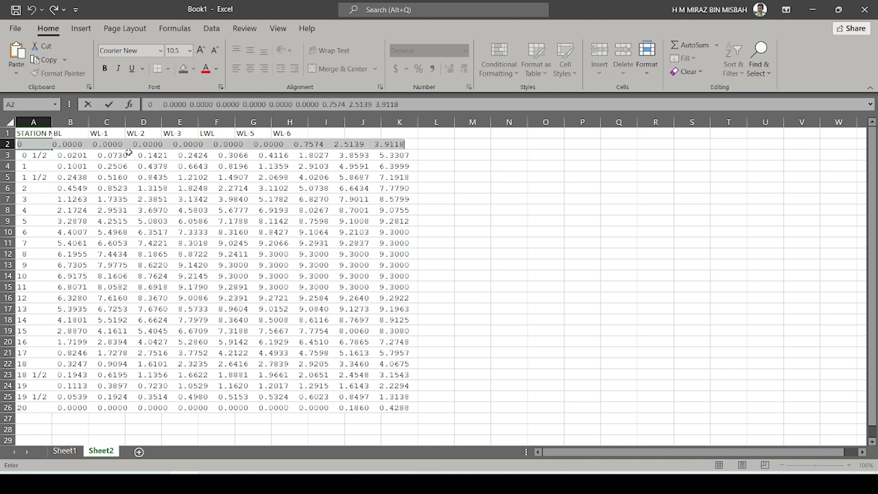
left_click(38, 144)
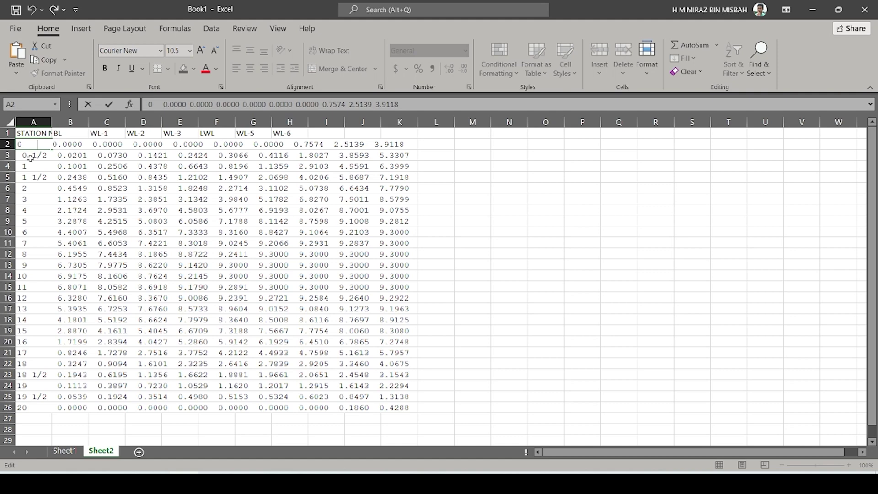
left_click(41, 431)
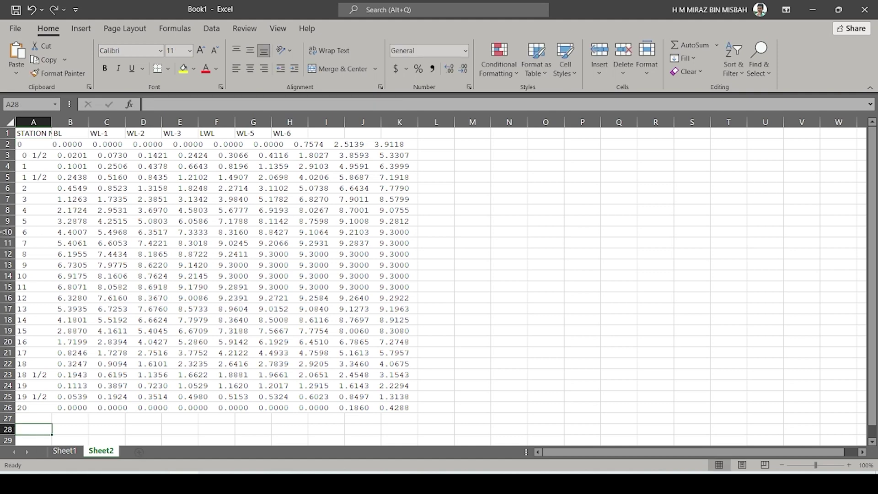
left_click(18, 144)
left_click_drag(52, 150, 78, 417)
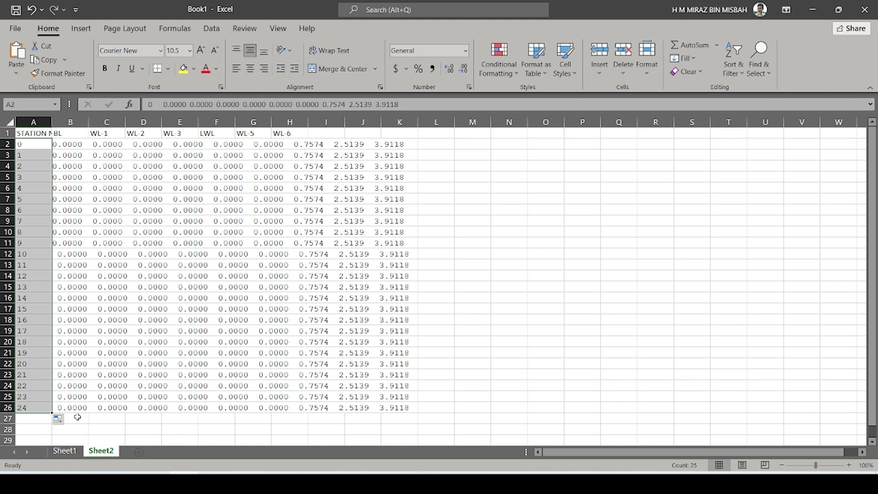
key("ctrl+z")
- Split the offsets in A2:A26 into separate columns by fixed width, merging the first break into the one before the baseline values
left_click(26, 154)
left_click(25, 145)
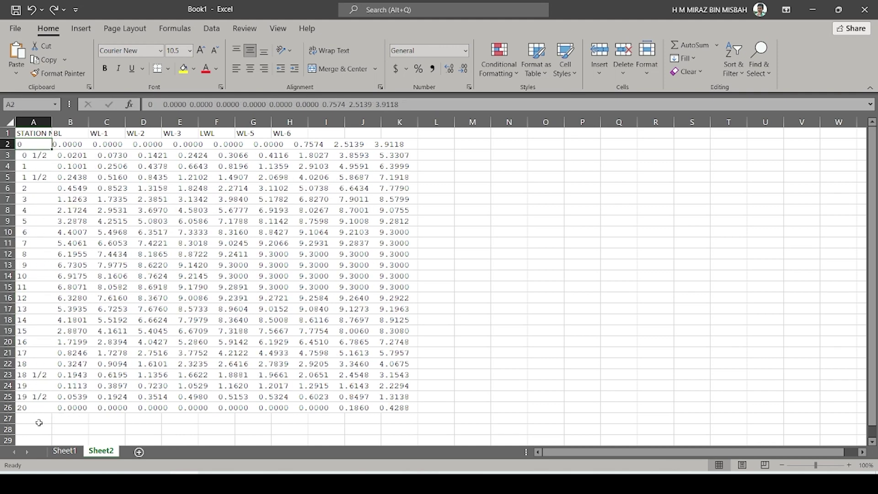
left_click(39, 402, "shift")
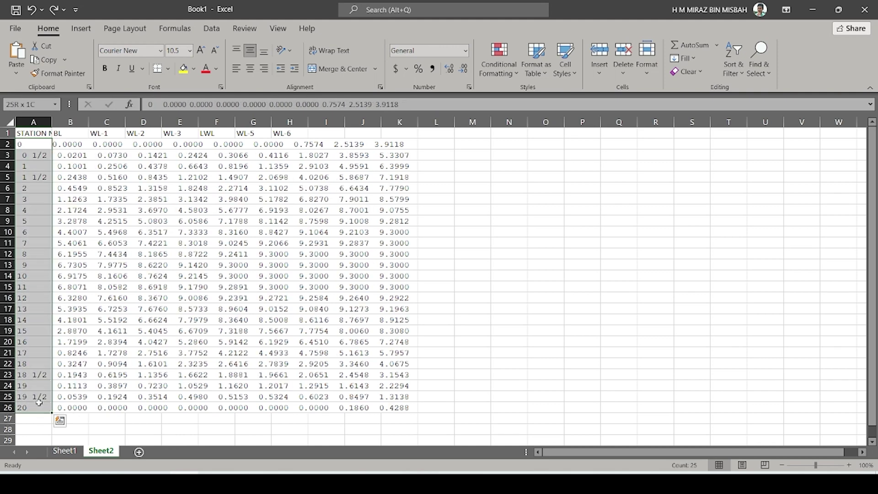
left_click(212, 29)
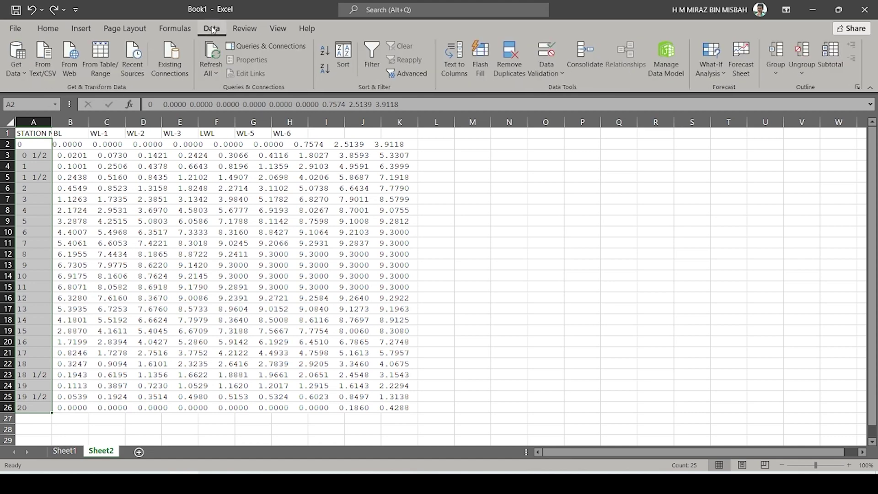
left_click(456, 55)
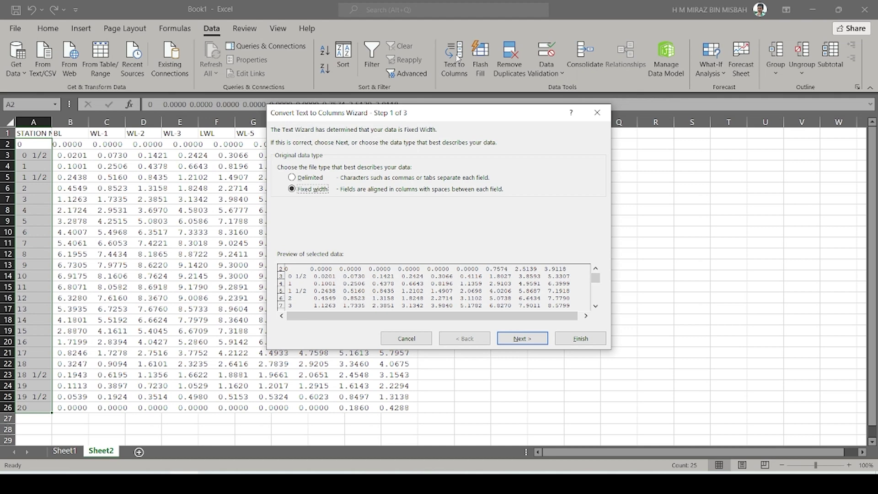
left_click(512, 341)
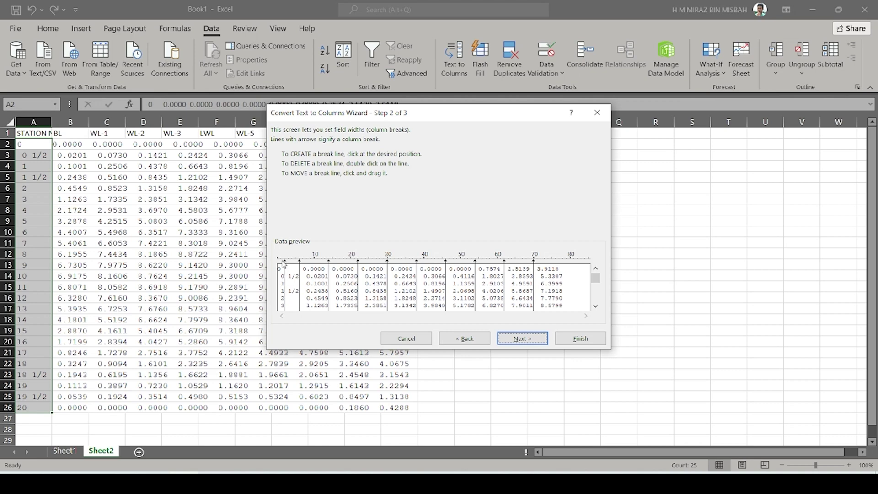
left_click_drag(285, 263, 299, 264)
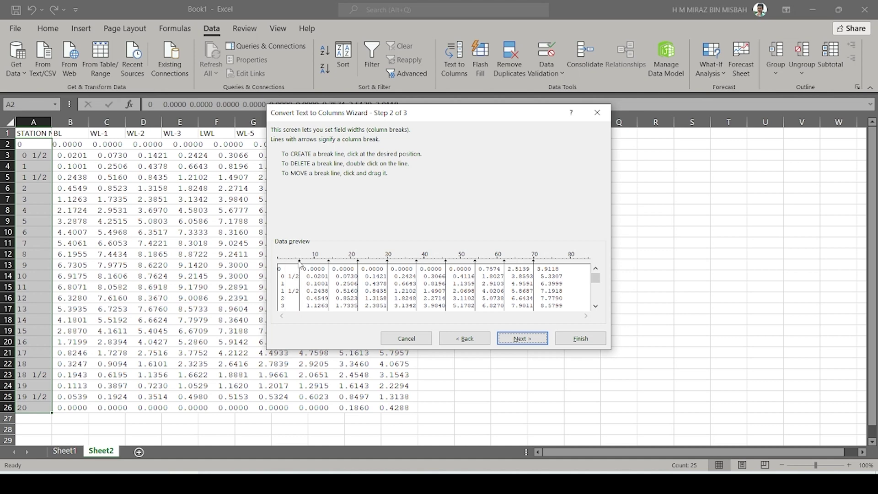
left_click(521, 339)
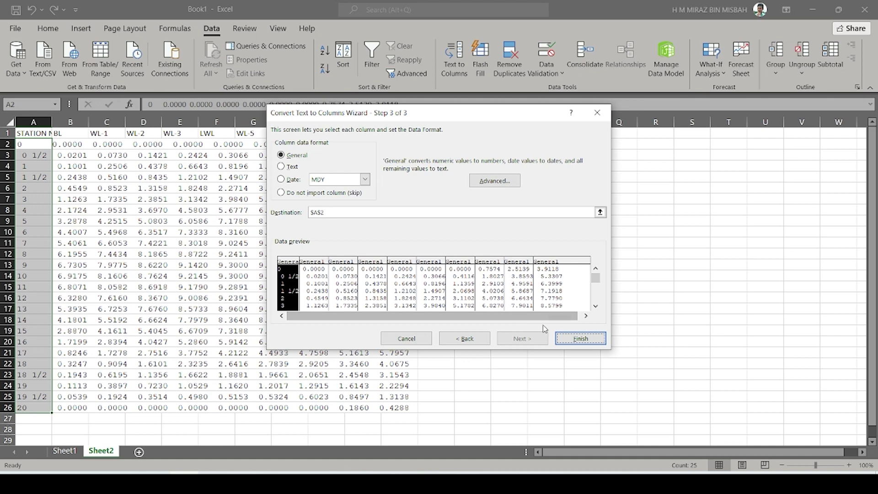
left_click(585, 337)
- Check that the split station numbers and offsets sit in their own cells in columns A, B and D
left_click(43, 178)
left_click(41, 155)
left_click(43, 143)
left_click(78, 146)
left_click(79, 154)
left_click(80, 176)
left_click(83, 208)
left_click(155, 199)
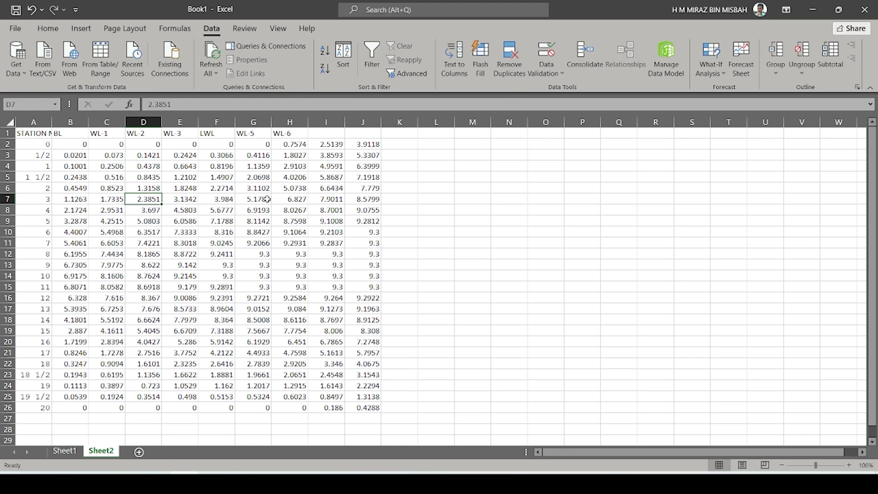
key("BackSpace")
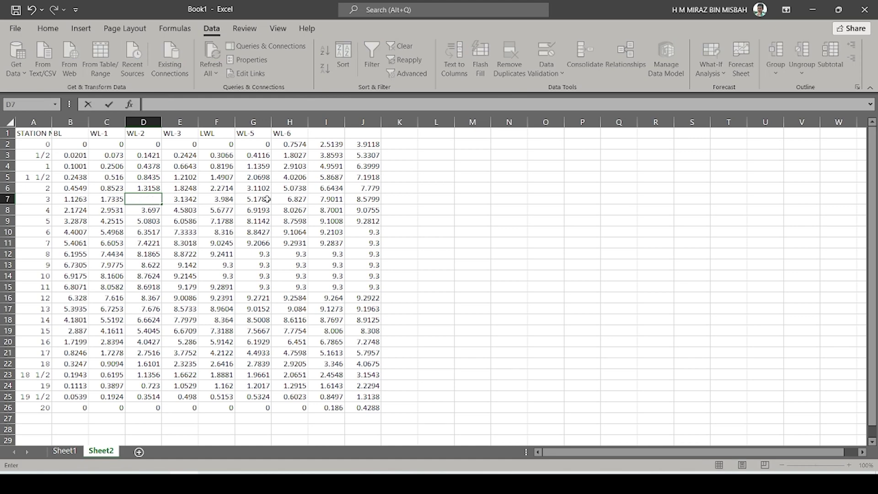
key("ctrl+z")
- Apply all borders to the offset table A1:J26 and widen column A to fit the STATION NO header
left_click(35, 134)
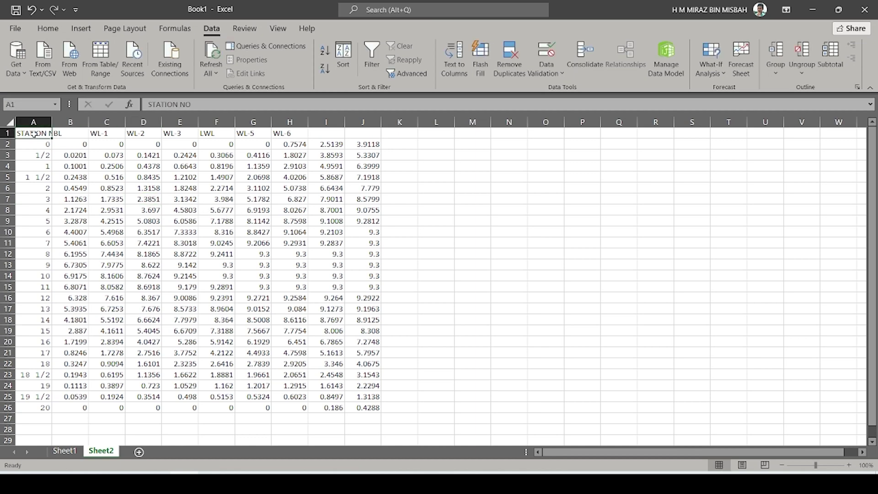
left_click(371, 408, "shift")
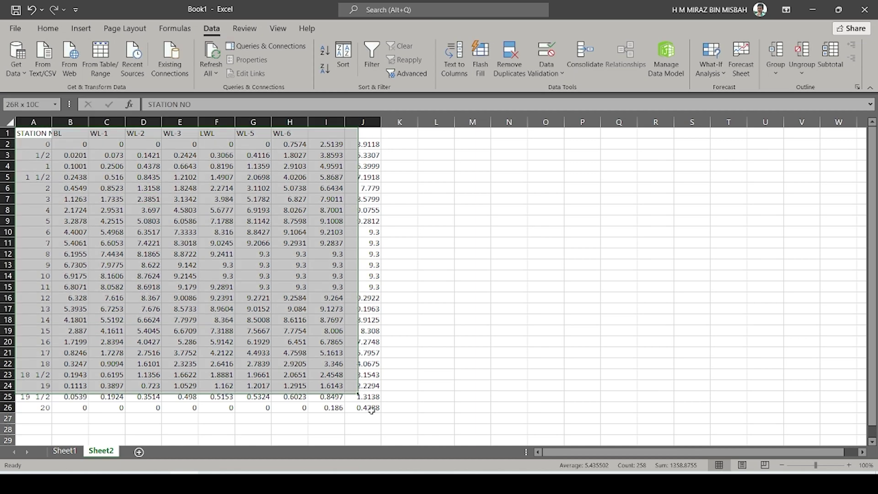
left_click(48, 28)
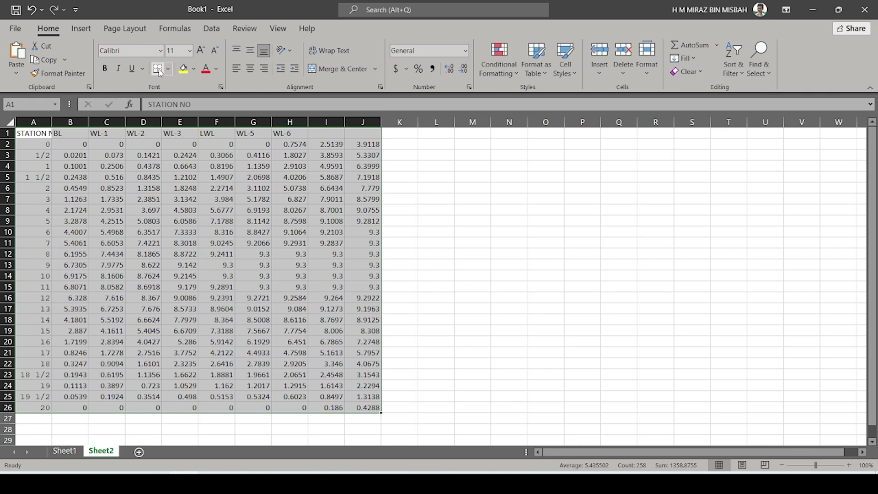
left_click(168, 69)
left_click(183, 189)
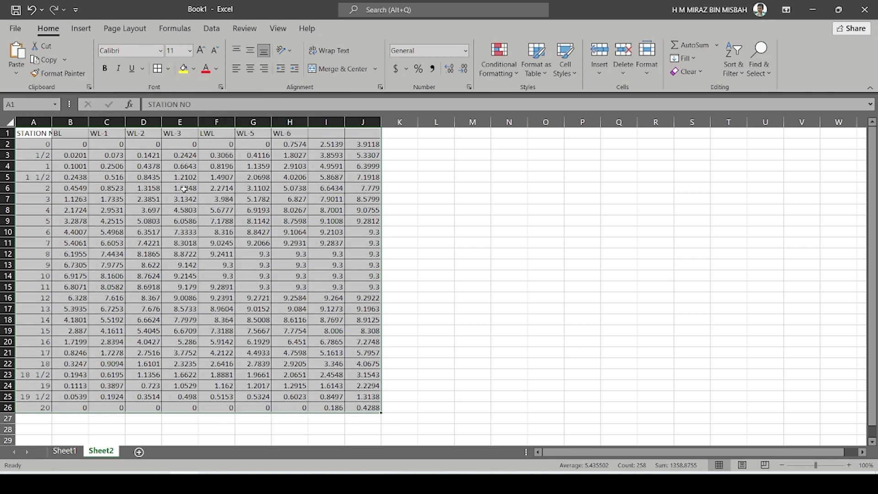
left_click_drag(52, 122, 64, 121)
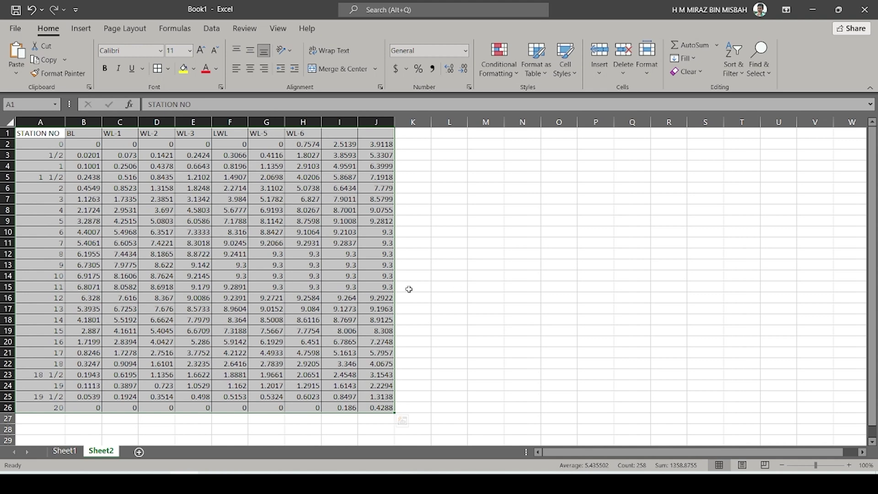
left_click(414, 289)
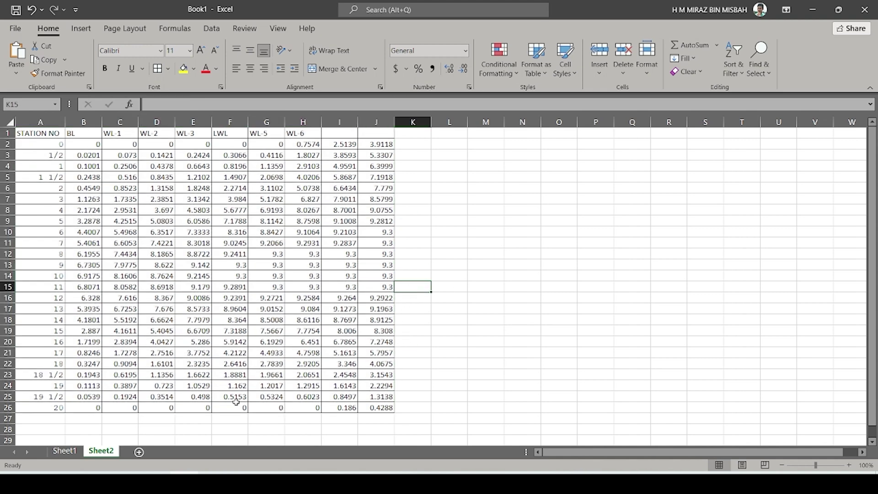
- Compare the X, Y, Z example layout on Sheet1 with the offset table on Sheet2
left_click(54, 454)
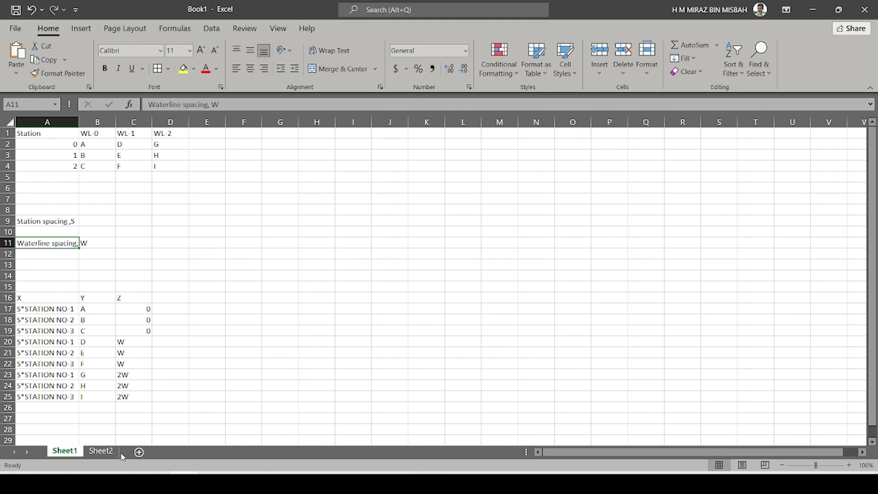
left_click(101, 451)
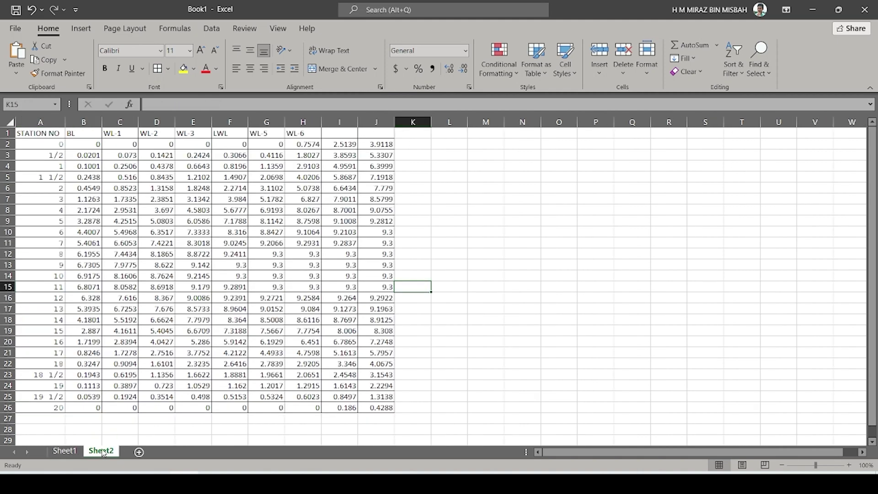
left_click(557, 214)
scroll(604, 219, "down", 6)
left_click(65, 452)
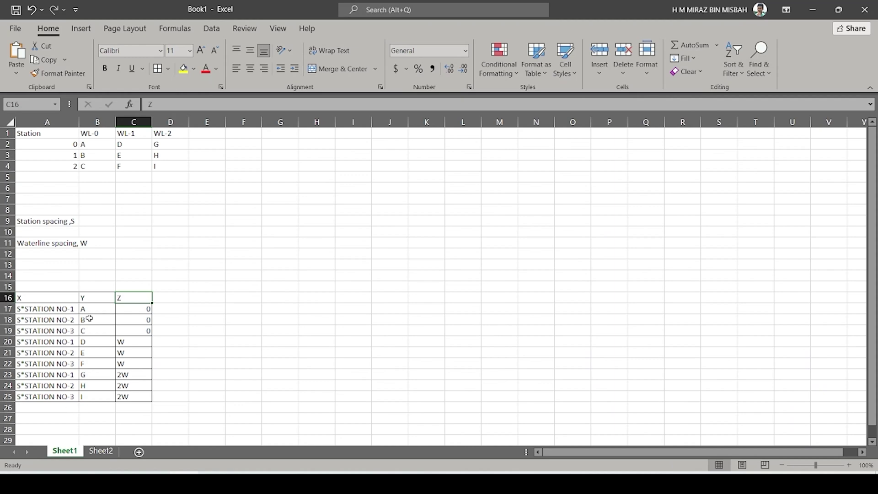
left_click(101, 451)
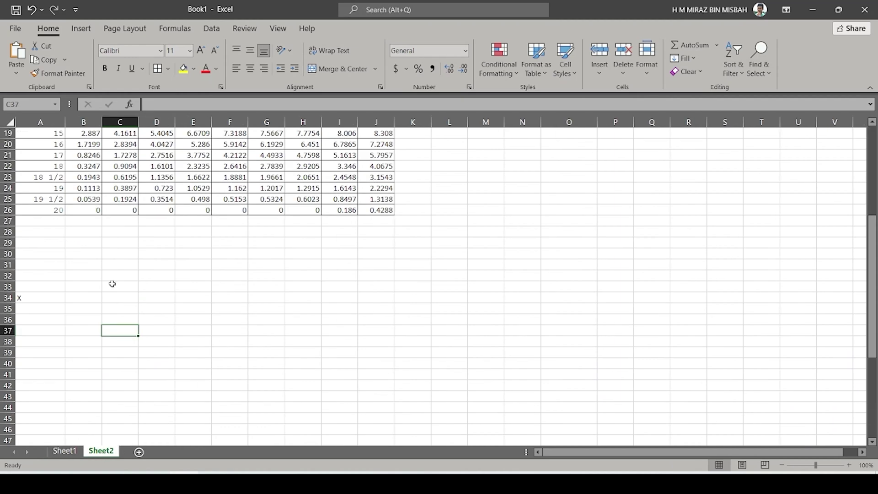
- Middle-align the X heading in A34 of Sheet2 and calculate the first X value in A35 with =A2*5.575
left_click(34, 301)
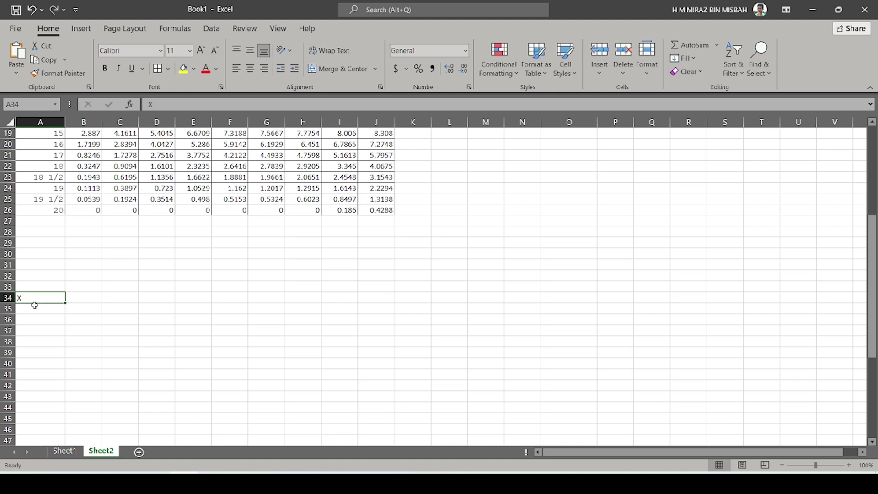
left_click(249, 50)
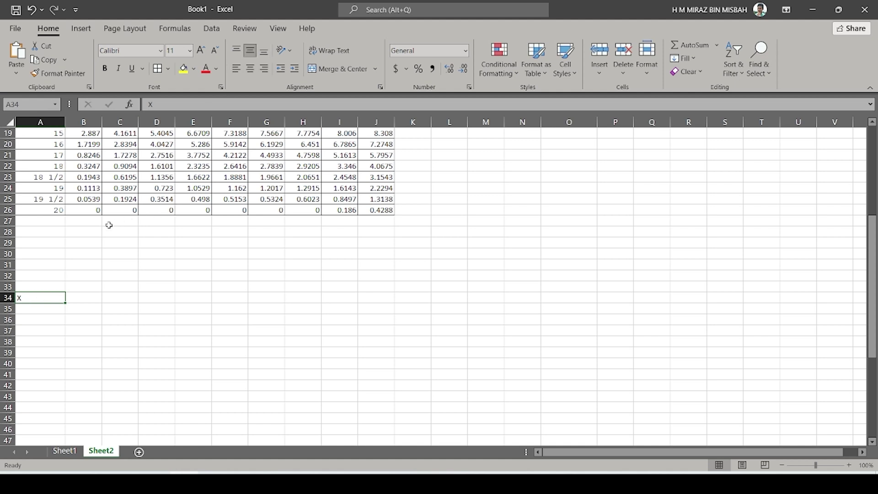
left_click(31, 309)
scroll(58, 322, "up", 1)
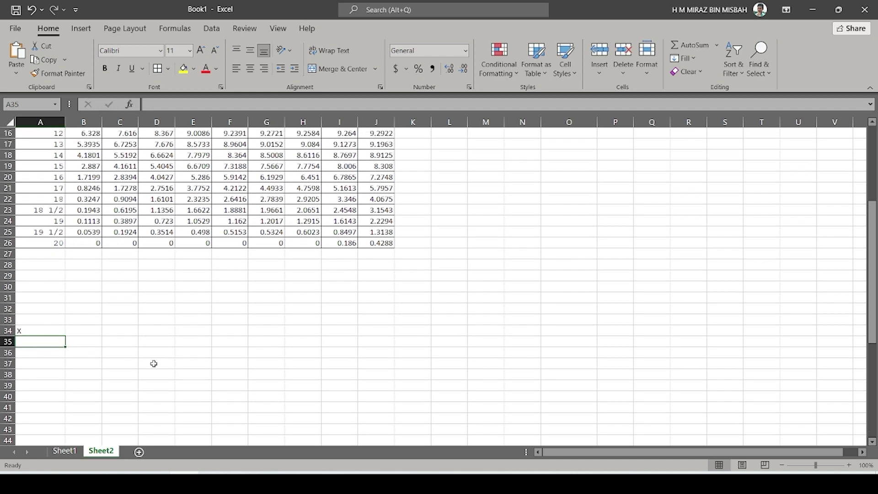
type("=")
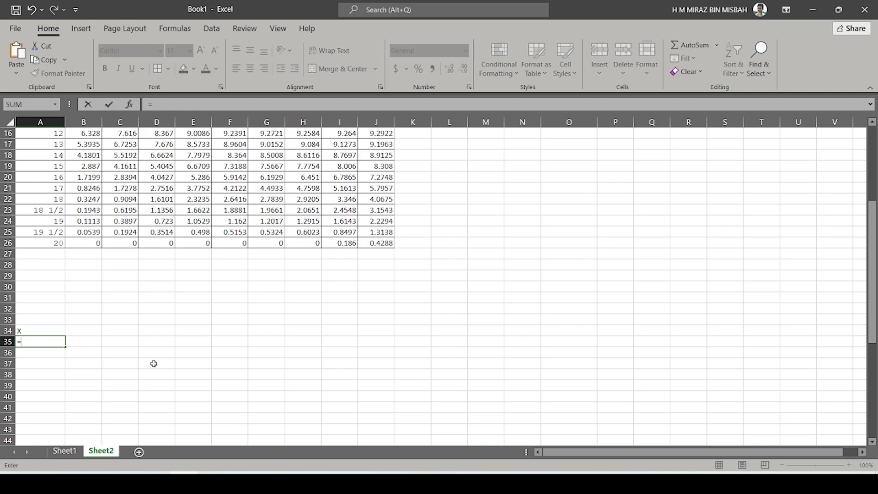
scroll(154, 364, "up", 5)
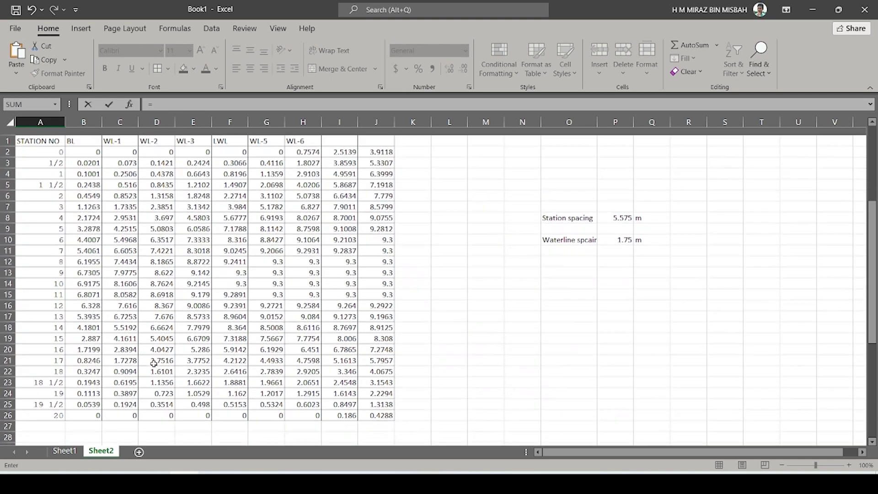
left_click(57, 144)
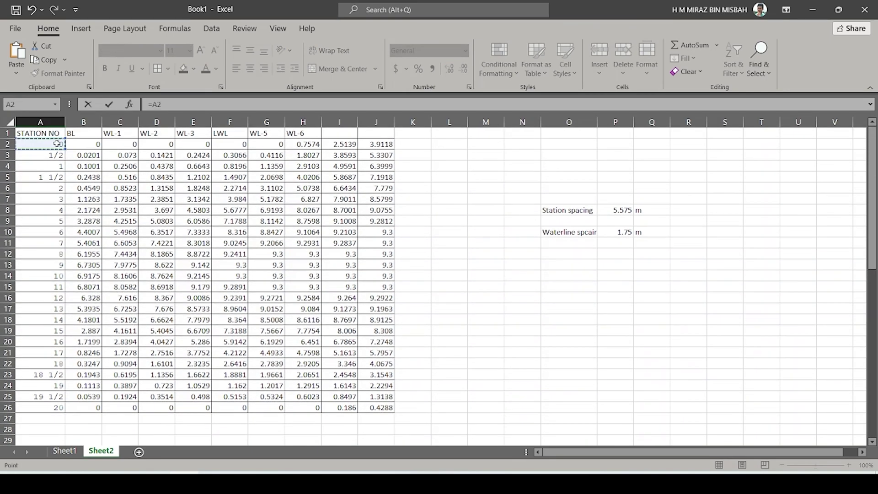
type("*5.575")
key("Return")
scroll(60, 165, "down", 4)
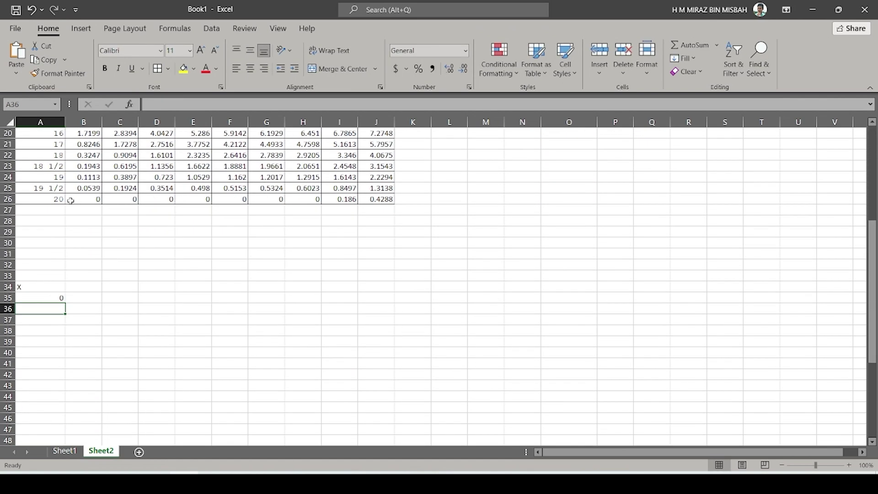
- Fill the X coordinate formula from A35 down to A62
left_click(42, 298)
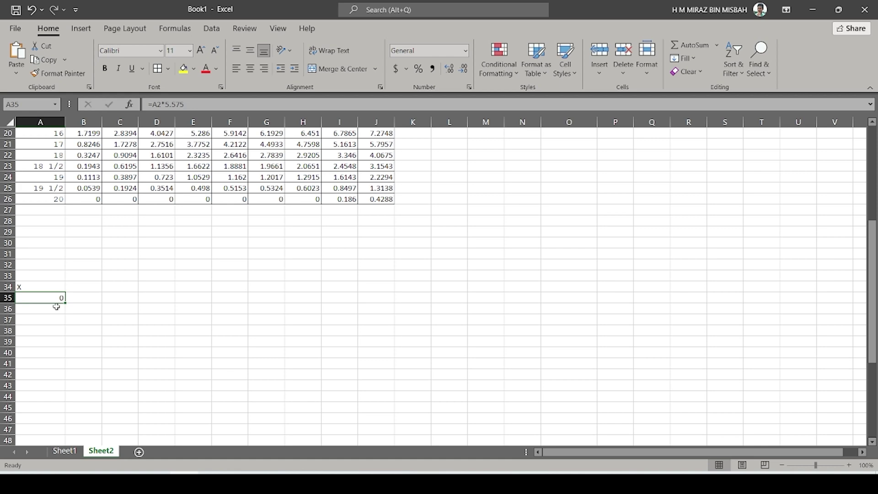
left_click_drag(64, 302, 64, 432)
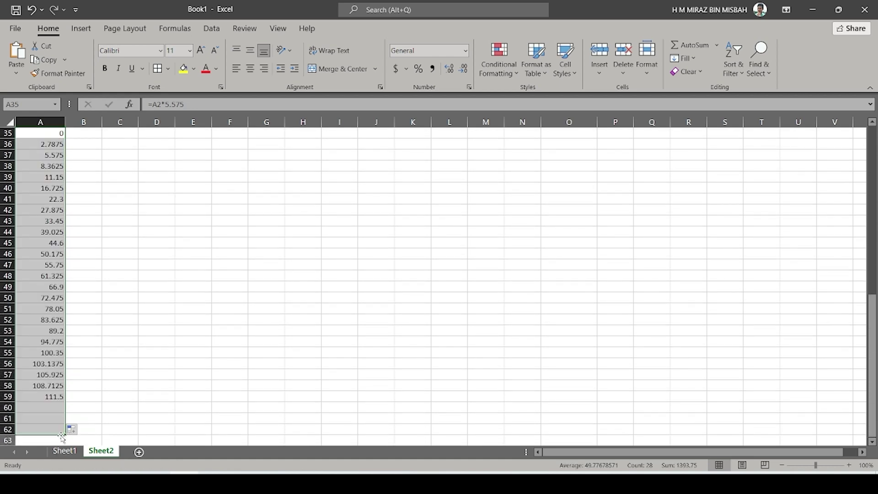
scroll(98, 402, "up", 11)
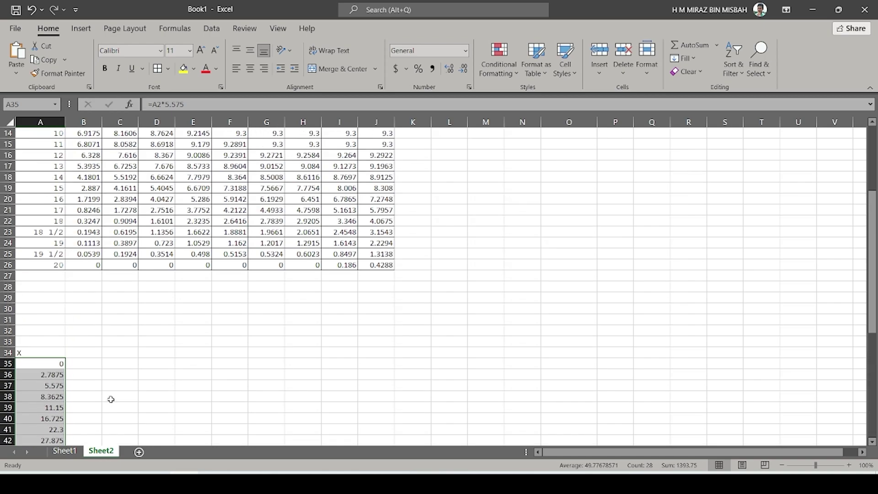
scroll(89, 326, "down", 12)
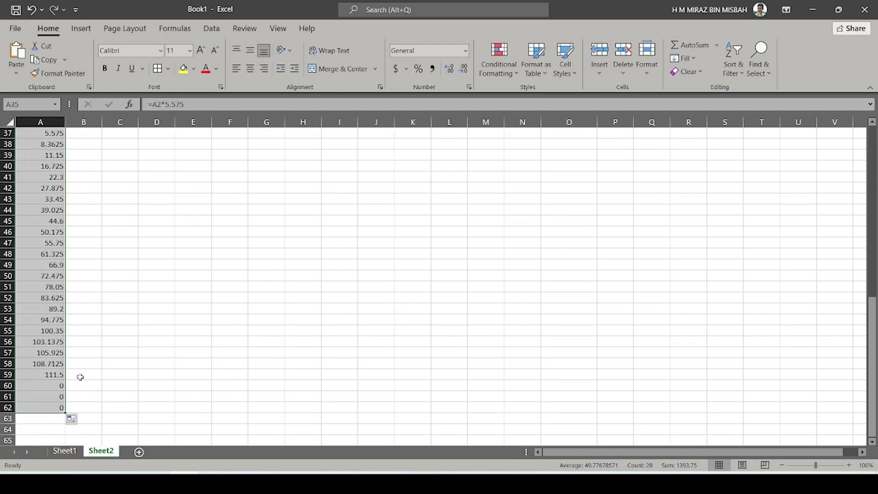
- Delete the surplus X values in cells A60, A61 and A62 below the last station
left_click(48, 374)
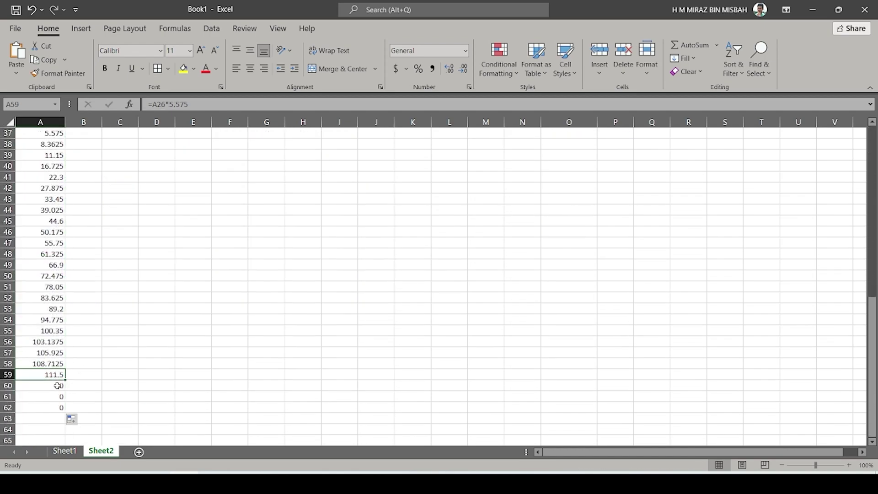
left_click(58, 385)
key("Delete")
left_click(59, 396)
key("Delete")
left_click(61, 407)
key("Delete")
scroll(93, 396, "down", 1)
scroll(93, 396, "up", 5)
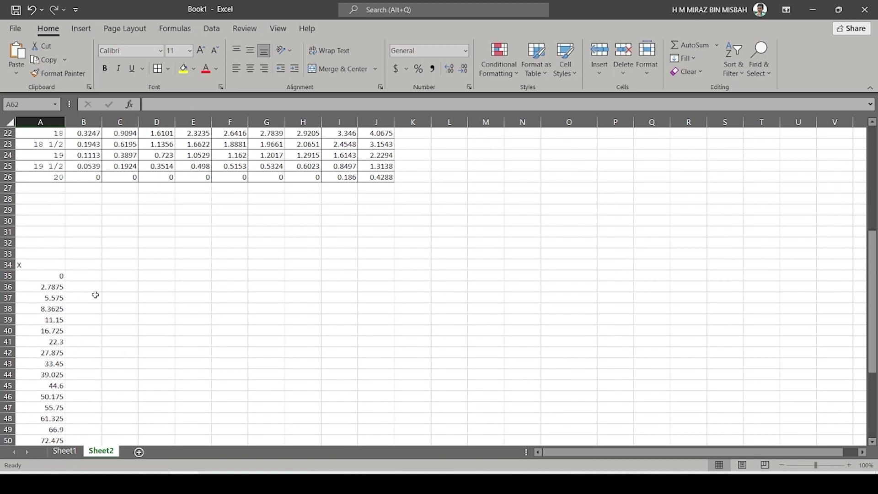
- Review the offset table, then examine the X column of the coordinate example on Sheet1
scroll(91, 304, "up", 7)
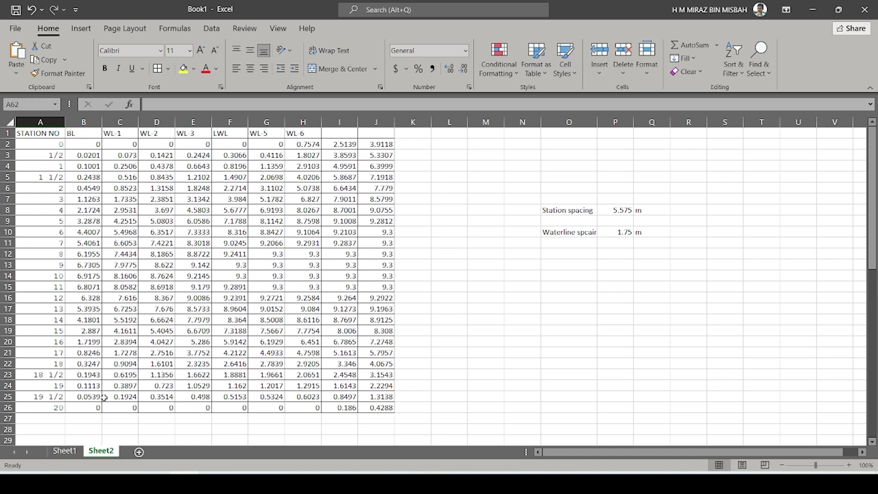
left_click(67, 452)
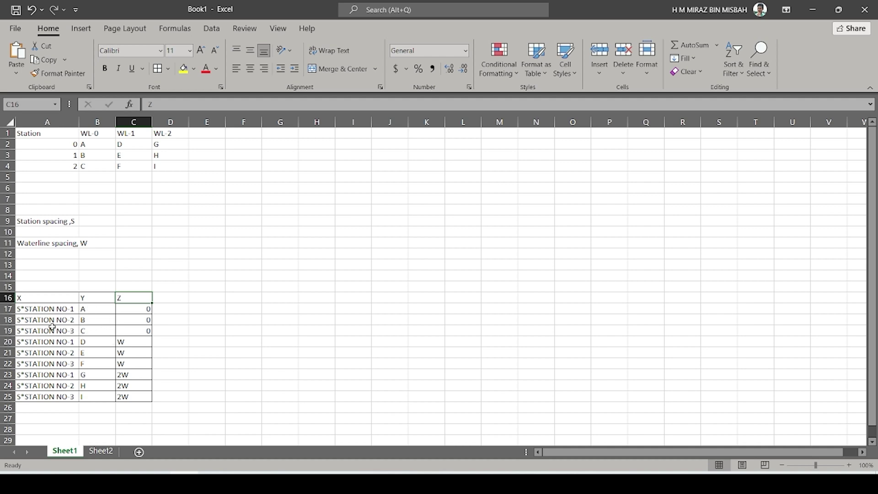
left_click(23, 298)
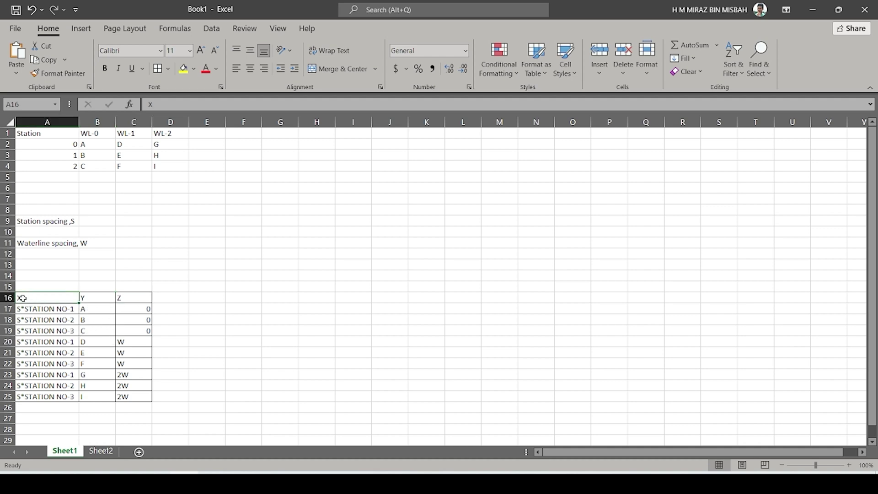
- Fill the header row and first waterline block of the Sheet1 coordinate example, A16:C19, with yellow
left_click(133, 331, "shift")
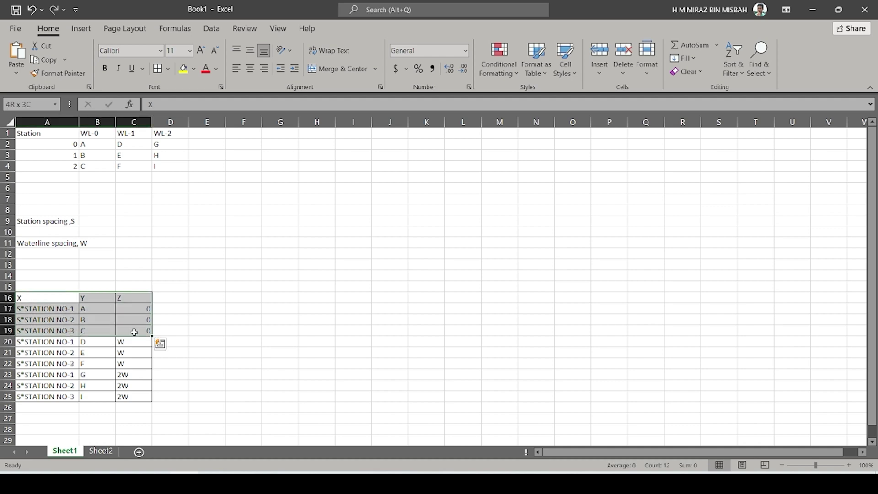
left_click(184, 68)
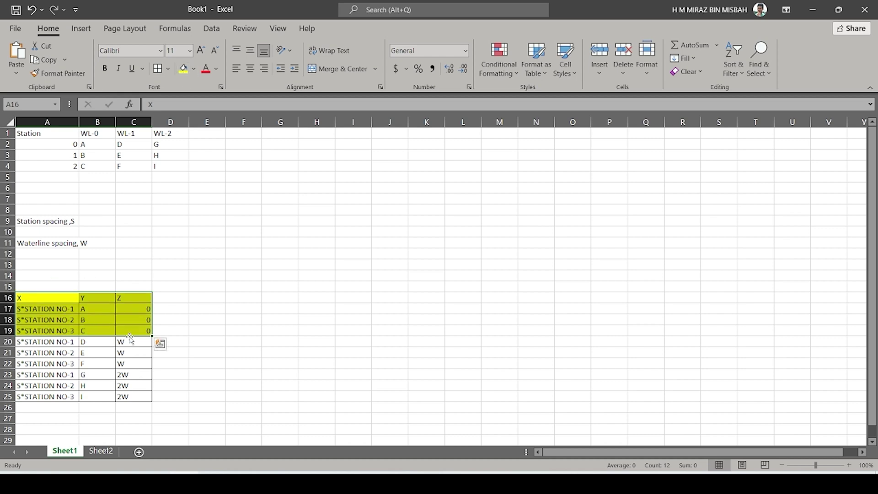
left_click(222, 342)
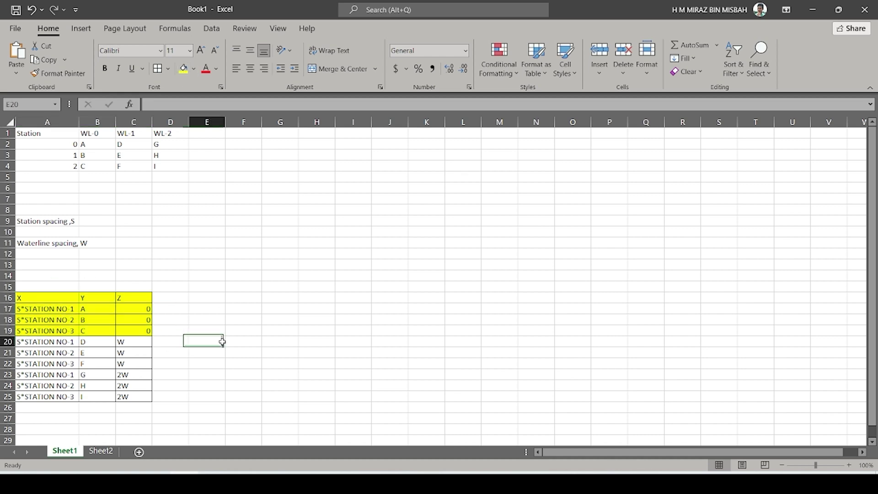
- Compare the Y entries A, B and C in the coordinate example with the stations of the offset table A1:D4
left_click(90, 309)
left_click(95, 318)
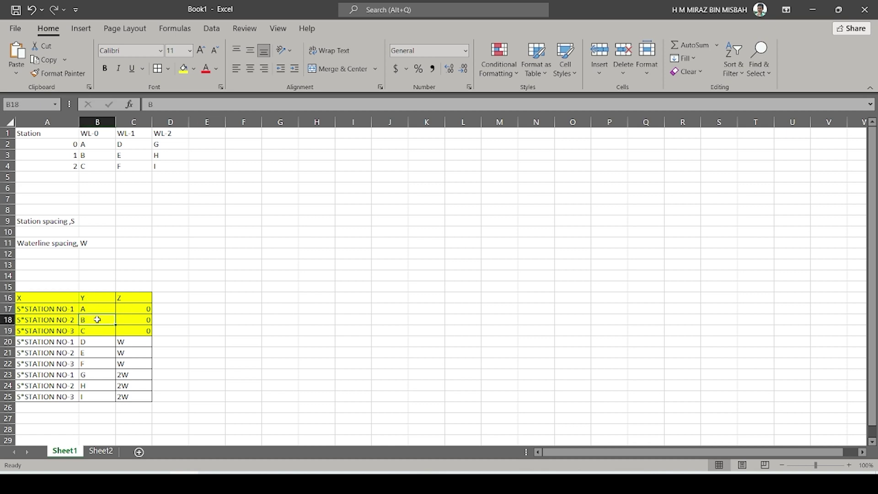
left_click(100, 330)
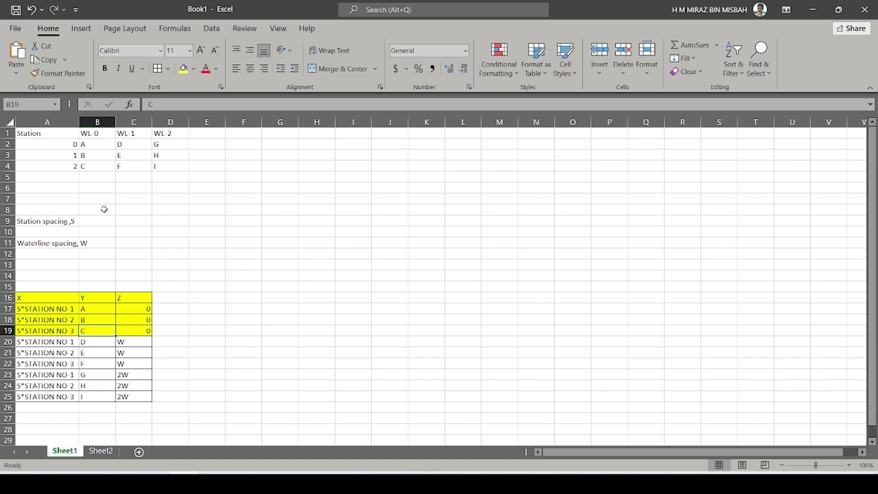
left_click(28, 131)
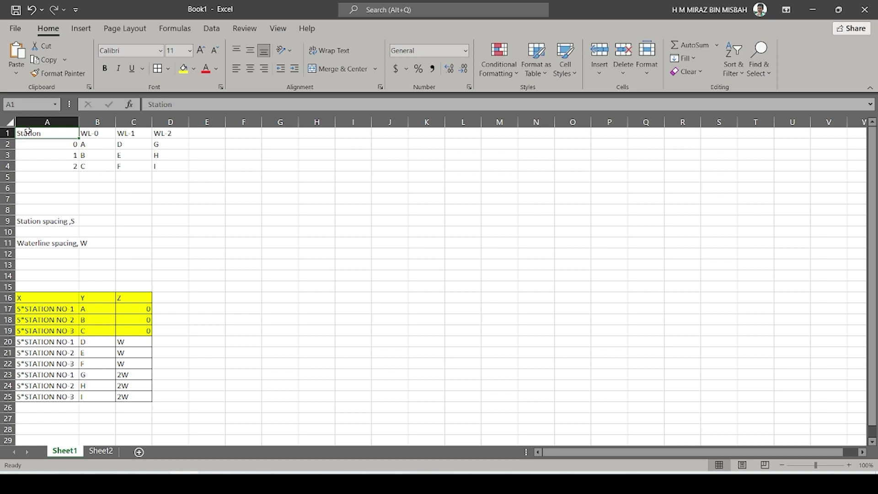
left_click(180, 163, "shift")
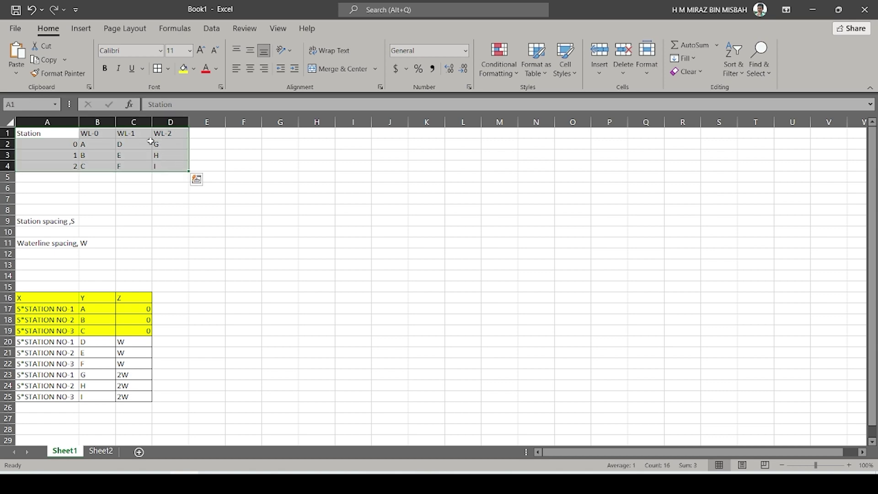
left_click(57, 145)
left_click(67, 158)
left_click(72, 166)
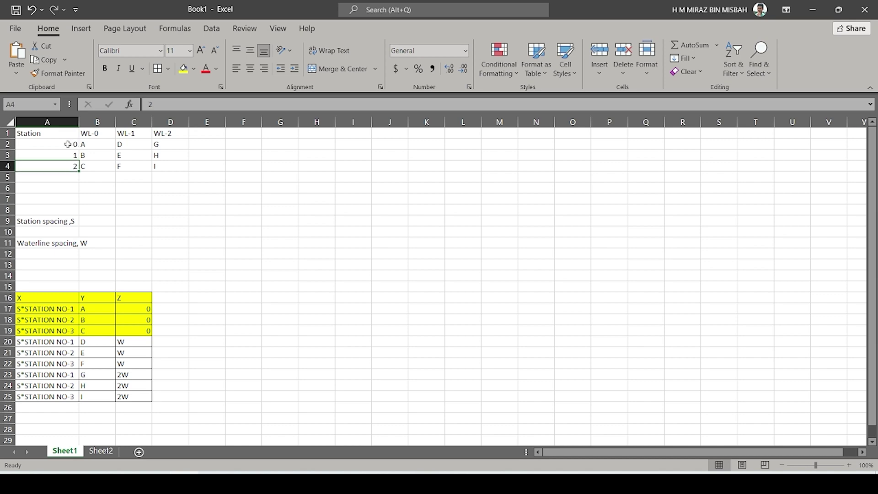
- Trace the half-breadths of station 0 across waterlines WL-0, WL-1 and WL-2 in the example offset table
left_click(69, 144)
left_click(101, 147)
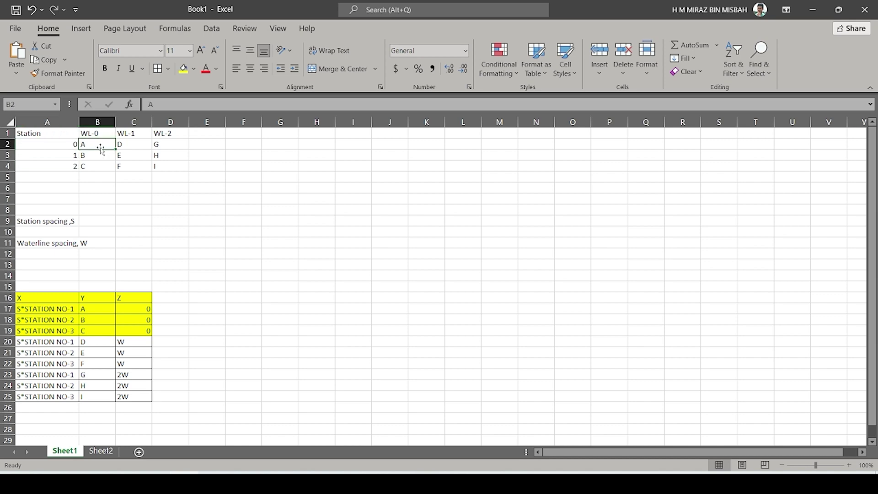
left_click(135, 141)
left_click(171, 146)
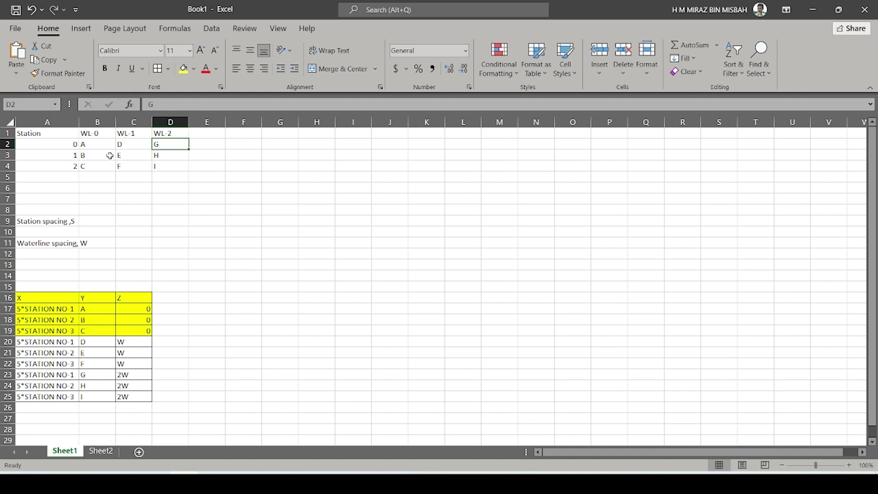
left_click(71, 144)
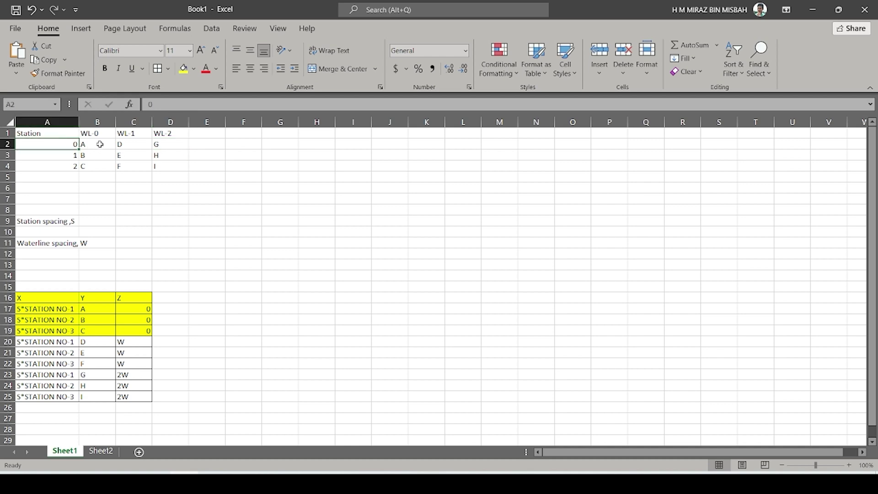
left_click(97, 146)
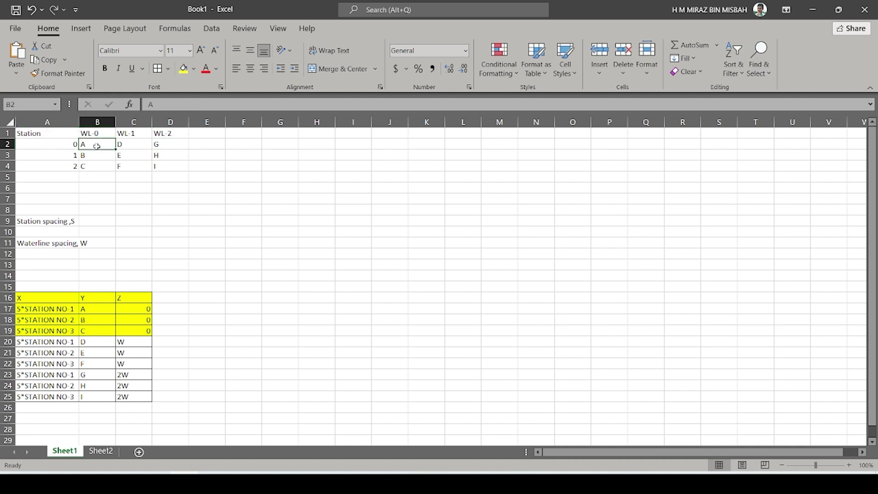
left_click(130, 145)
left_click(162, 145)
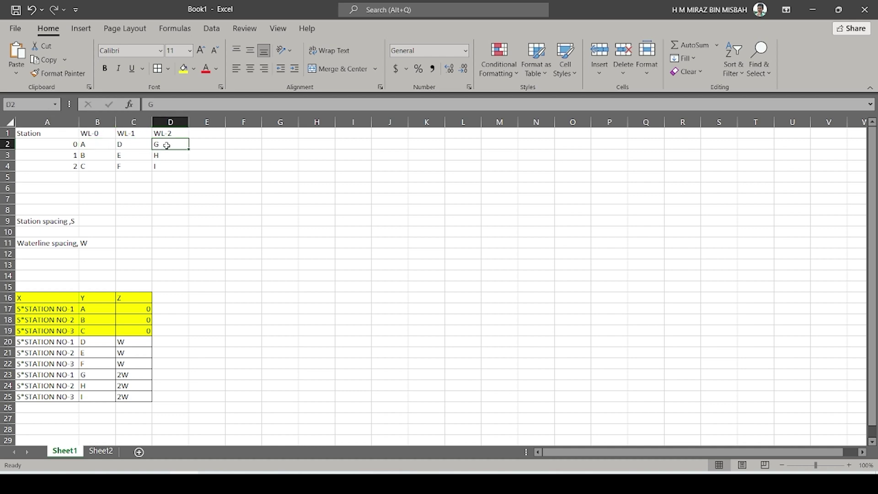
left_click(70, 145)
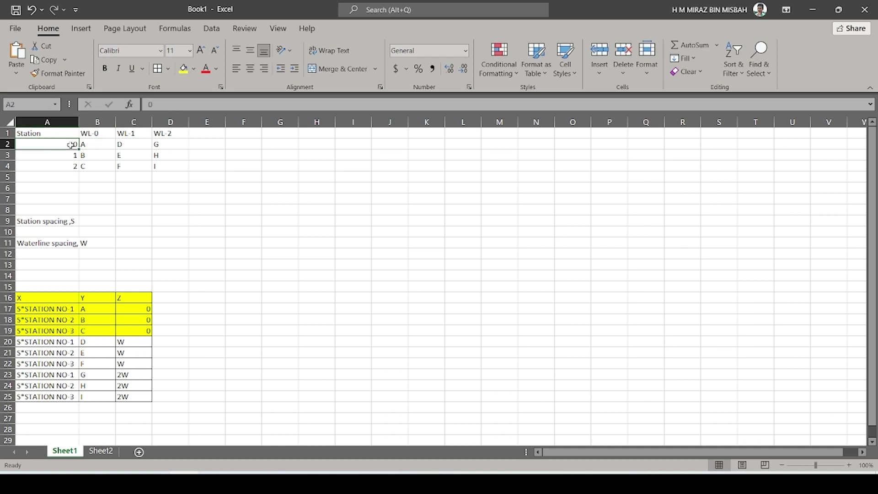
left_click(94, 146)
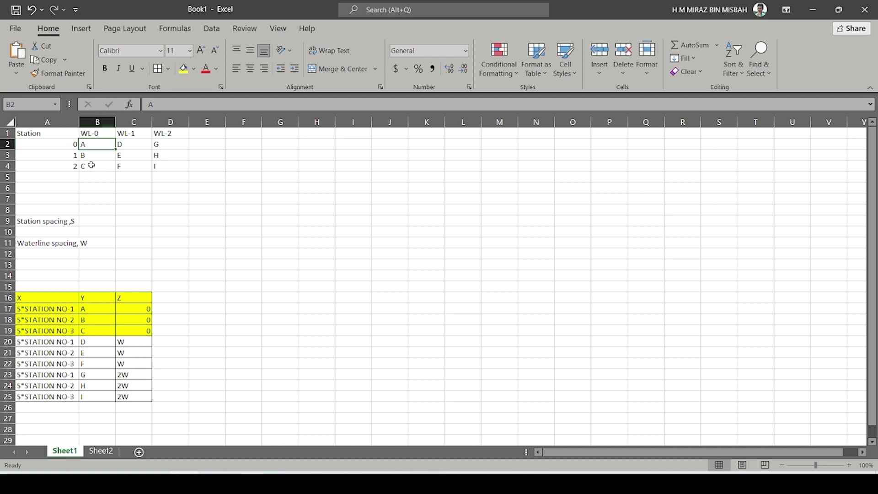
- Match the stations to their WL-0 Y entries in the coordinate example, then examine the WL-1 offset column
left_click(72, 145)
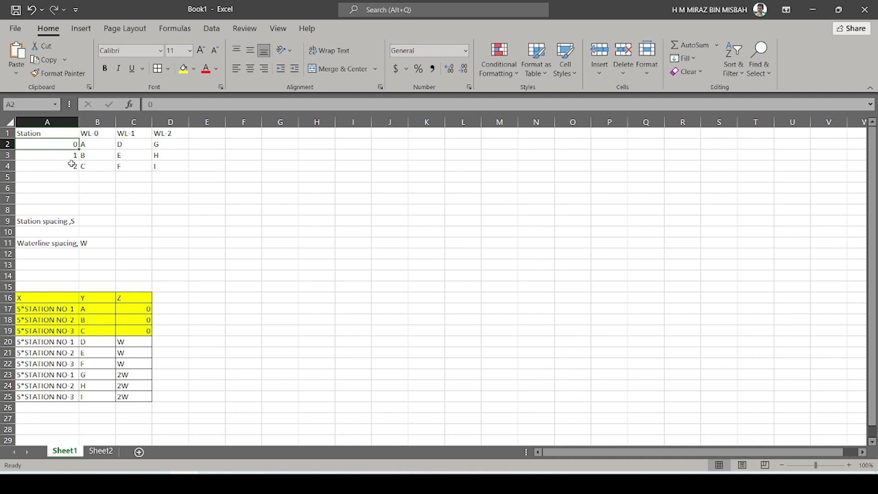
left_click(74, 165)
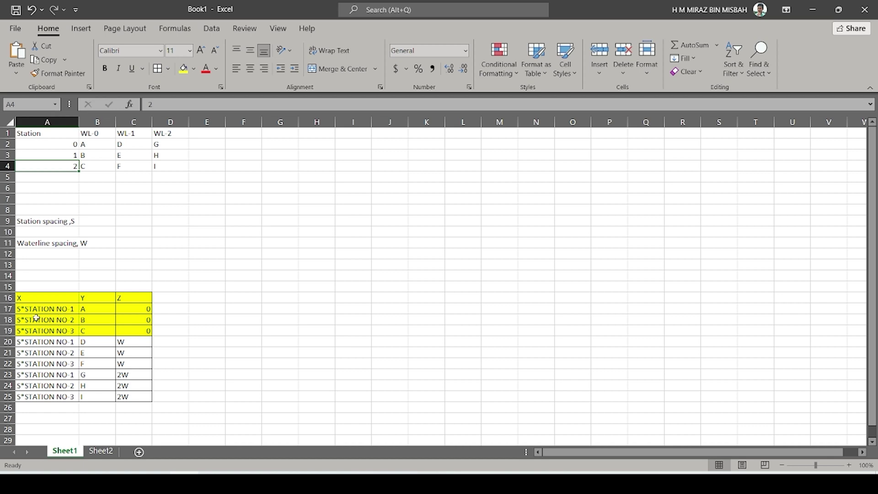
left_click(90, 309)
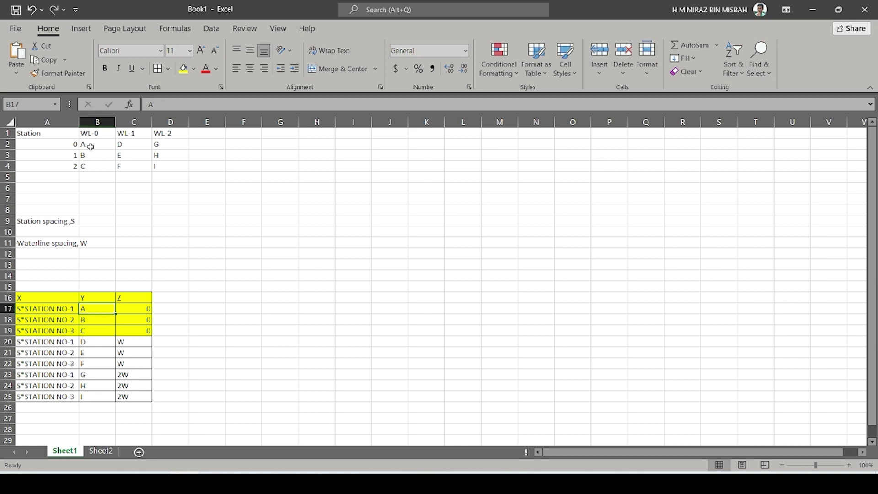
left_click(88, 330)
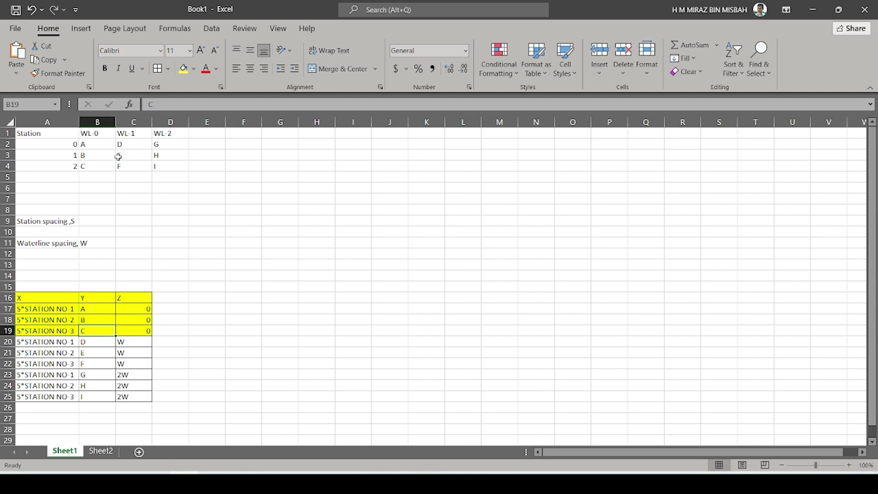
left_click(132, 137)
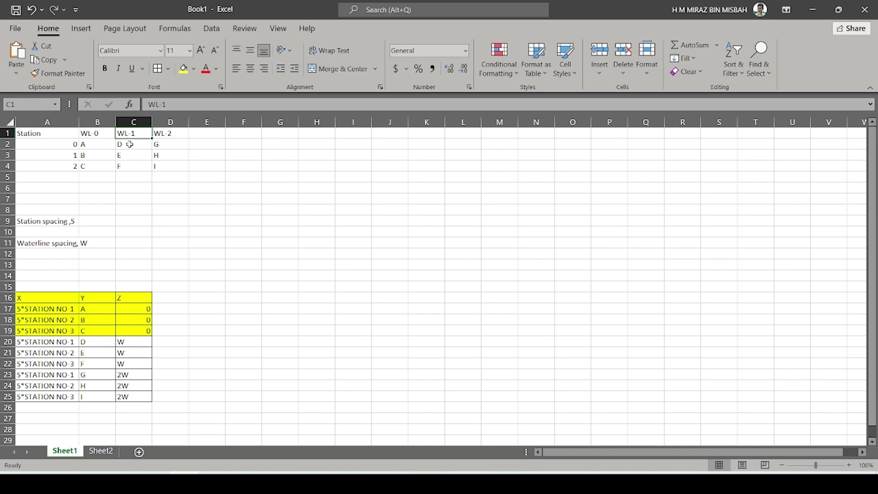
left_click(140, 168, "shift")
left_click(139, 237)
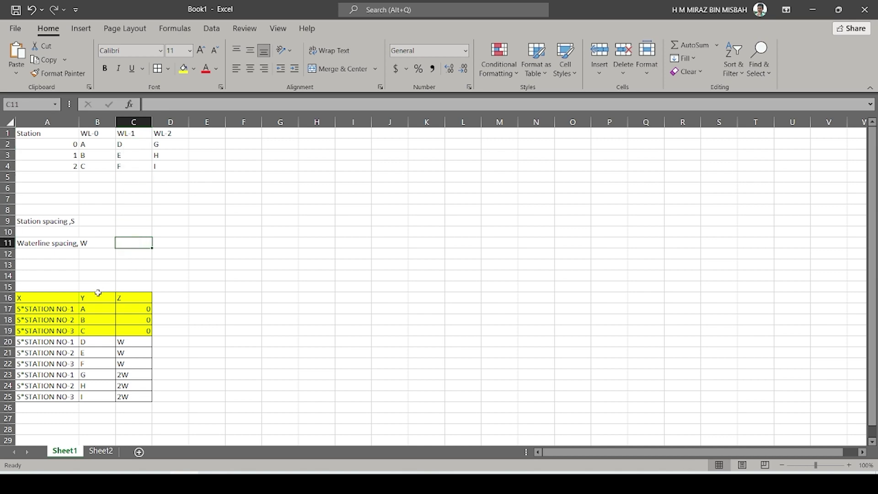
- Fill the repeated X entries for the WL-1 block, A20:A22, with light blue
left_click(53, 341)
left_click(30, 313)
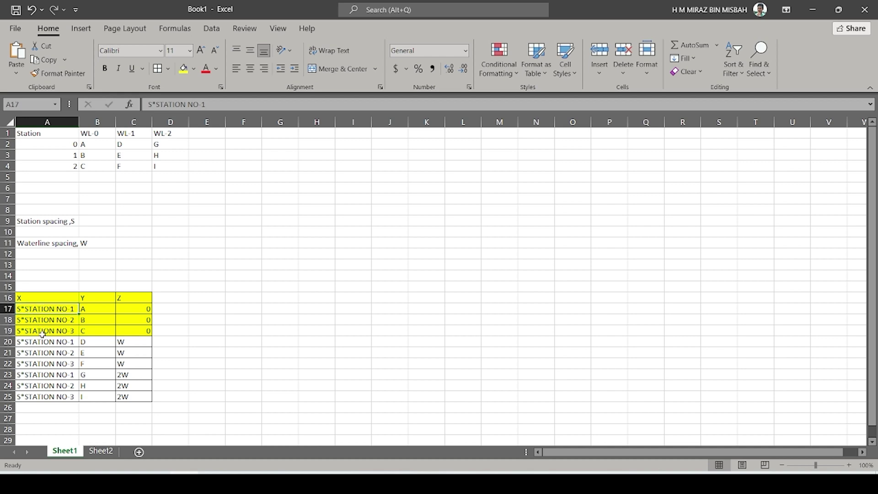
left_click(60, 342, "shift")
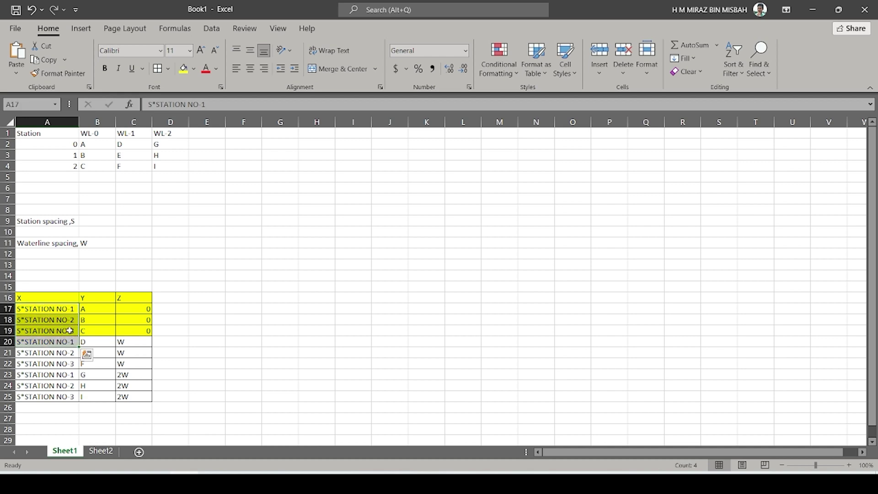
left_click(69, 330, "shift")
left_click(56, 350)
left_click(44, 342)
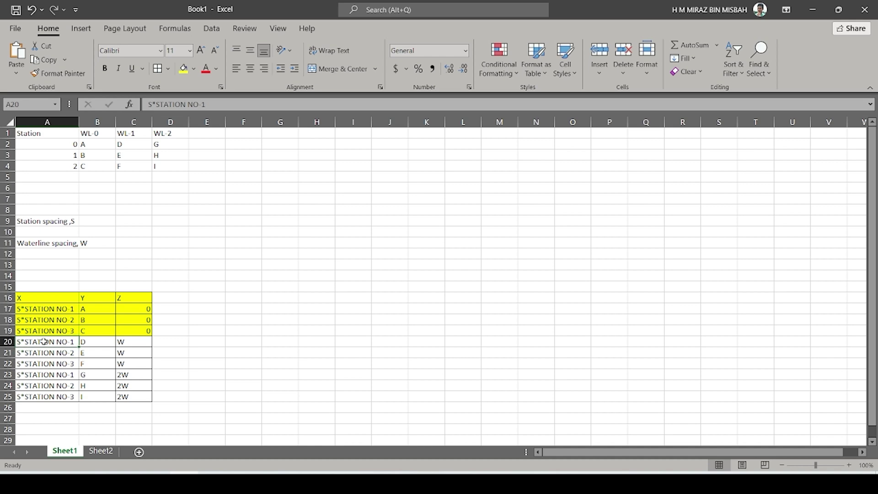
left_click(54, 363, "shift")
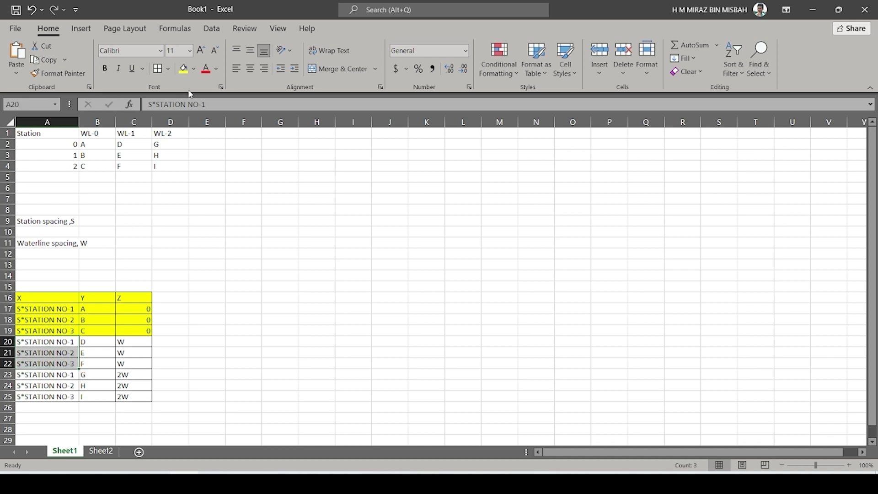
left_click(194, 68)
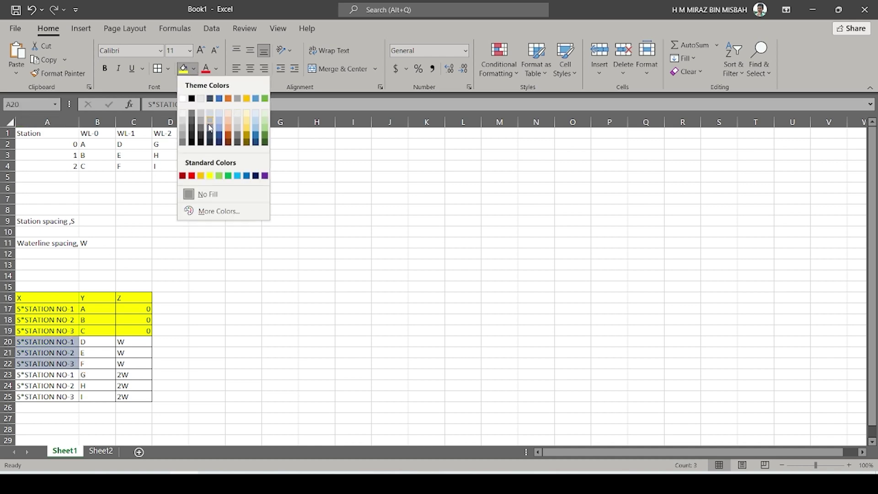
left_click(255, 114)
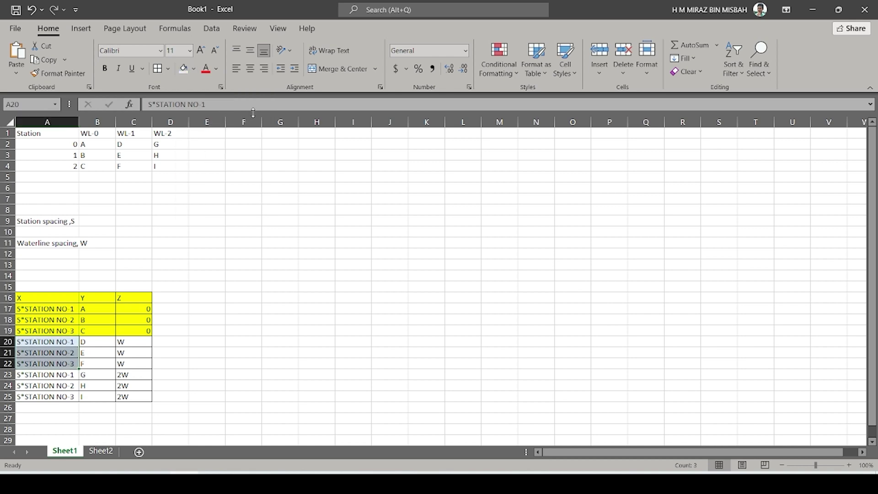
left_click(89, 342)
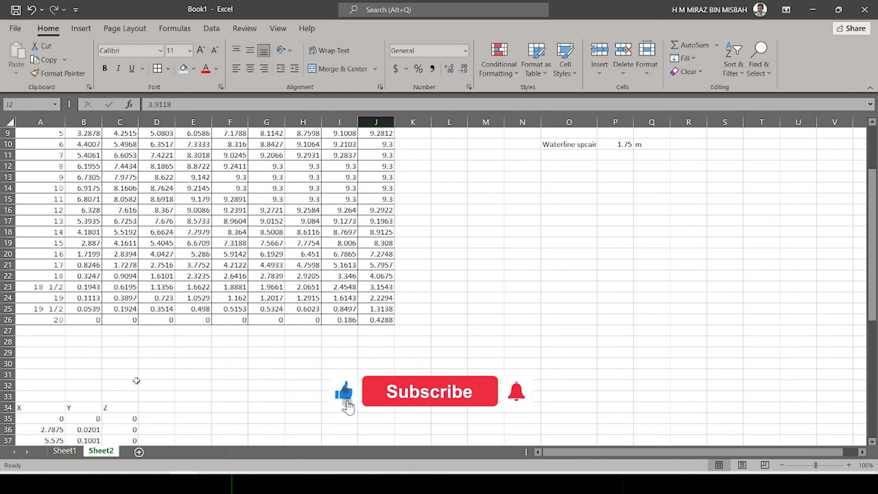
- Review the BL and WL-1 columns of the Sheet2 offset table, then the baseline X, Y, Z coordinates starting at row 35
scroll(136, 380, "up", 1)
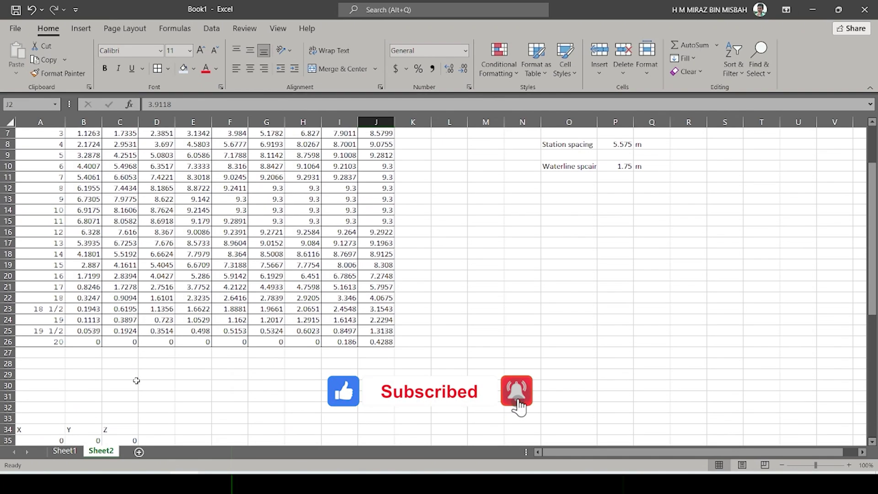
scroll(136, 380, "up", 2)
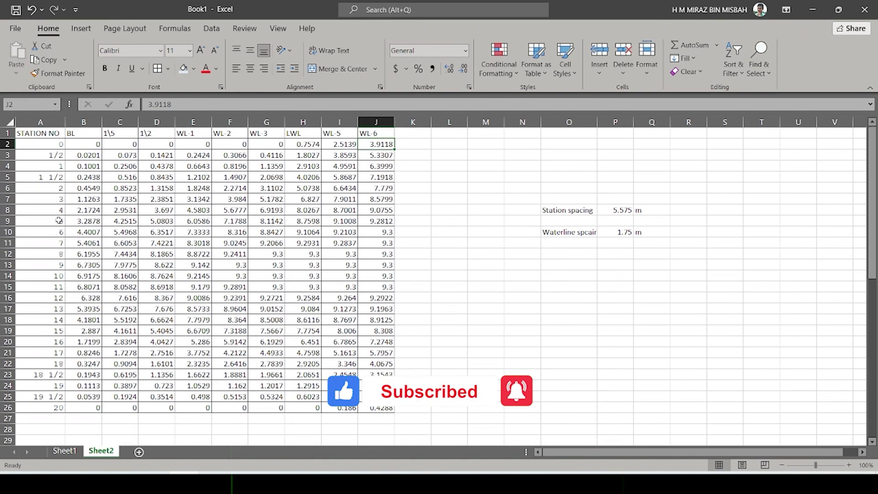
left_click(82, 132)
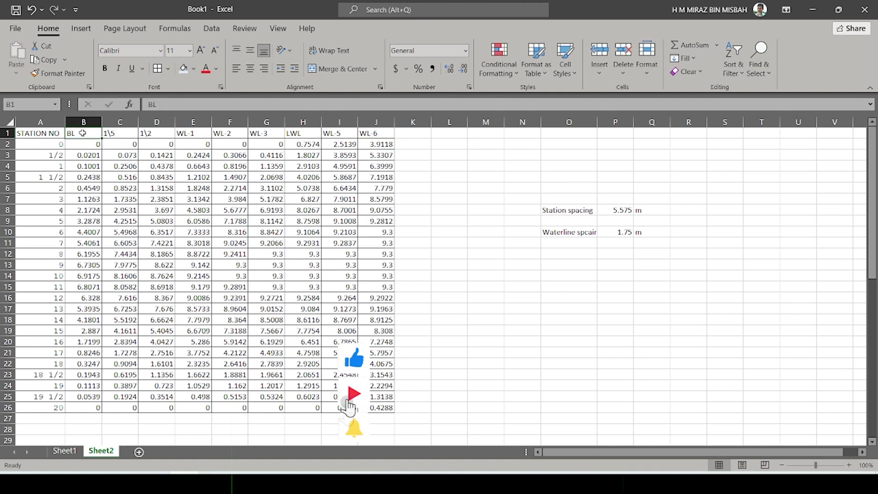
left_click(86, 410, "shift")
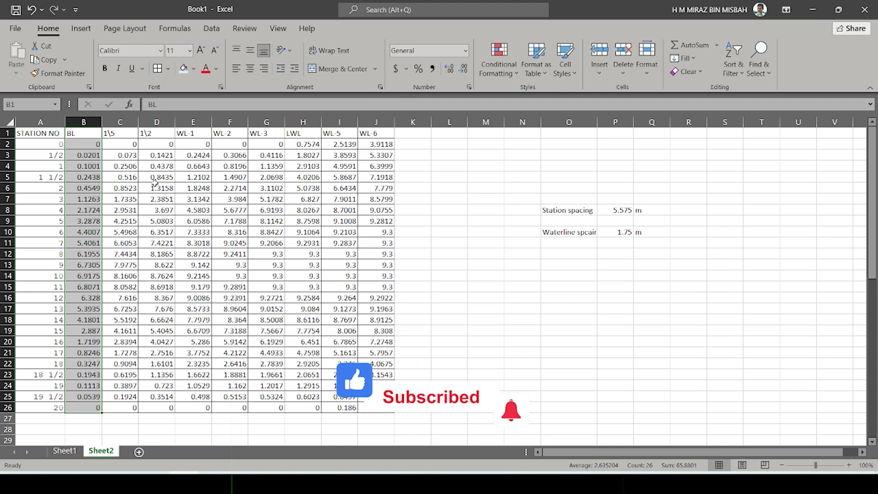
left_click(199, 134)
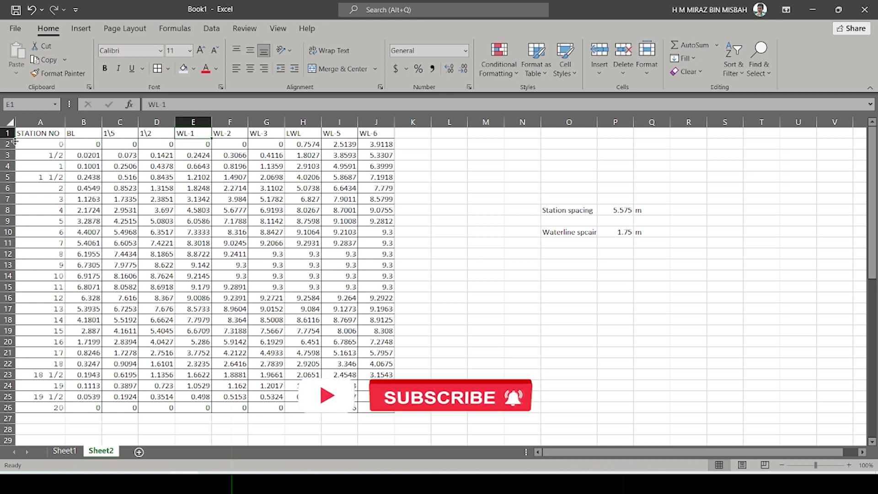
scroll(81, 272, "down", 7)
scroll(81, 271, "down", 3)
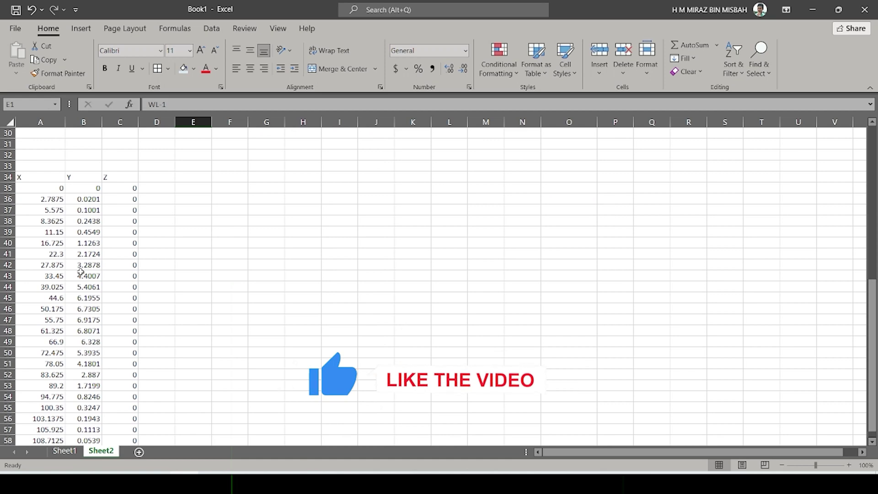
left_click(52, 192)
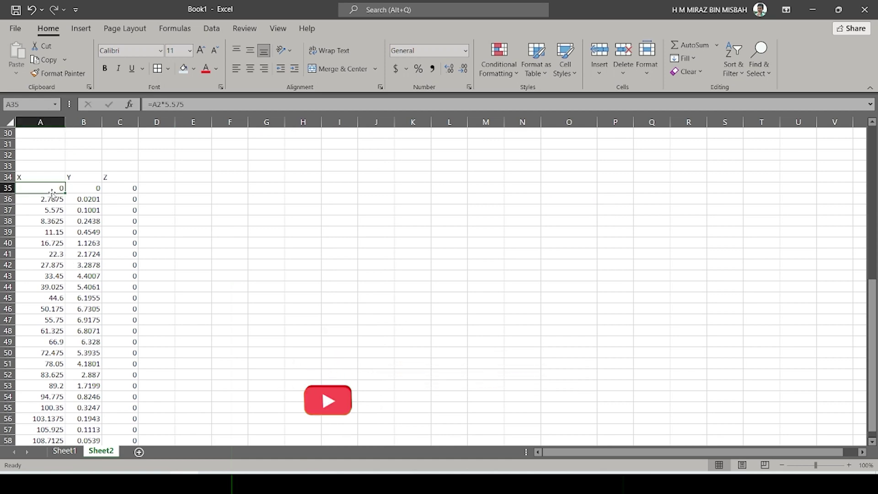
- Copy the baseline X coordinates A35:A59 and paste them as values starting at A60 for the WL-1 block
scroll(62, 238, "down", 2)
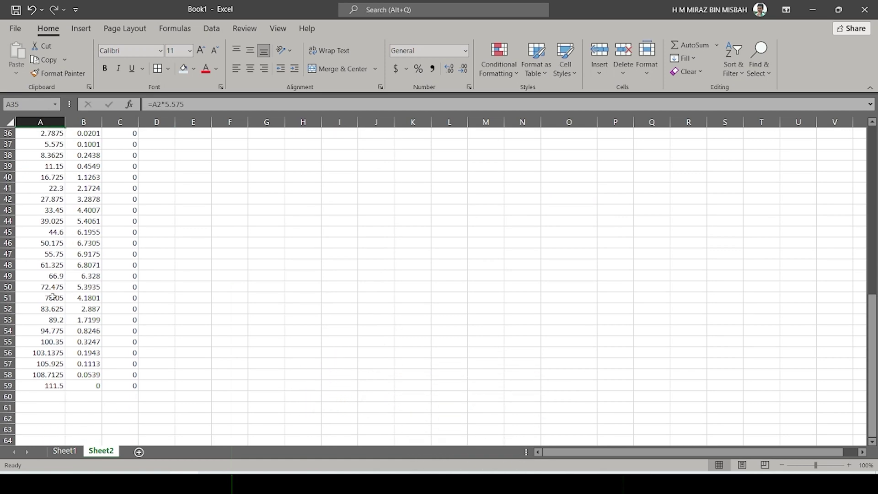
left_click(51, 385, "shift")
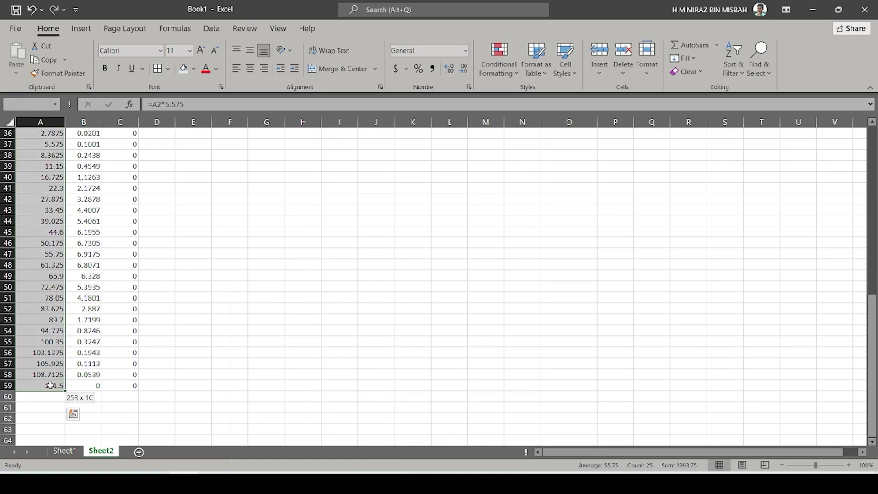
right_click(49, 276)
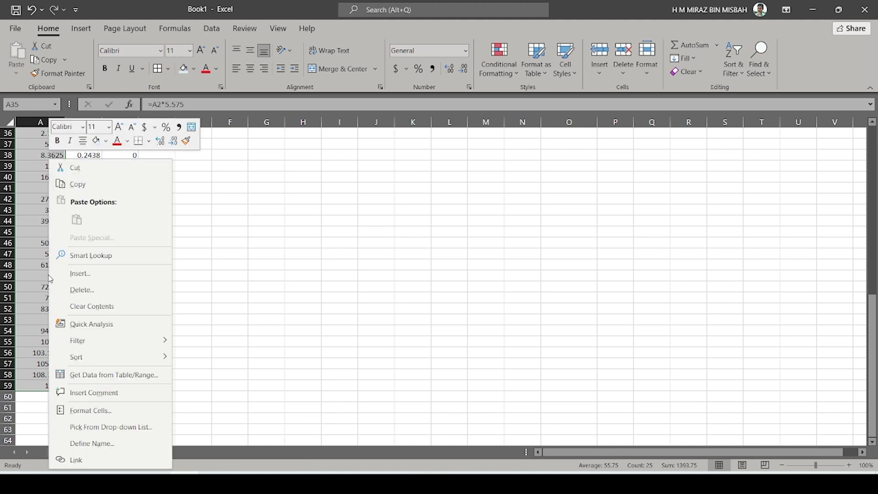
left_click(91, 184)
scroll(90, 183, "up", 4)
scroll(82, 256, "down", 6)
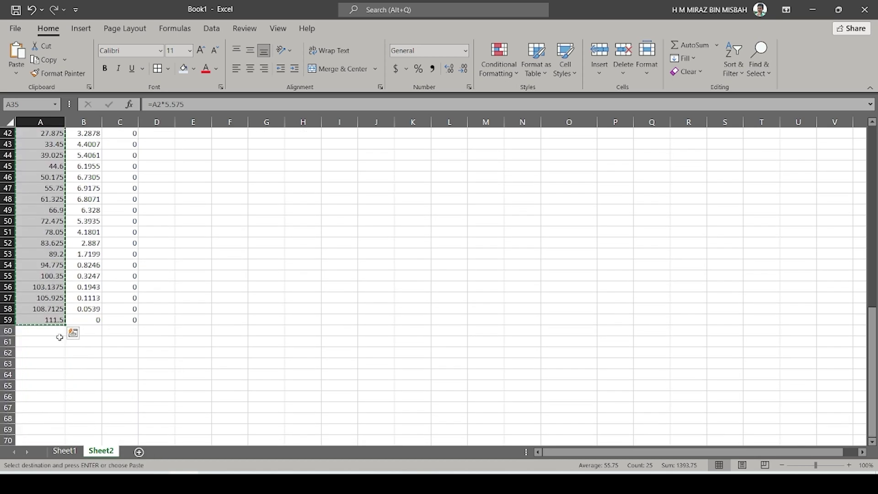
left_click(47, 332)
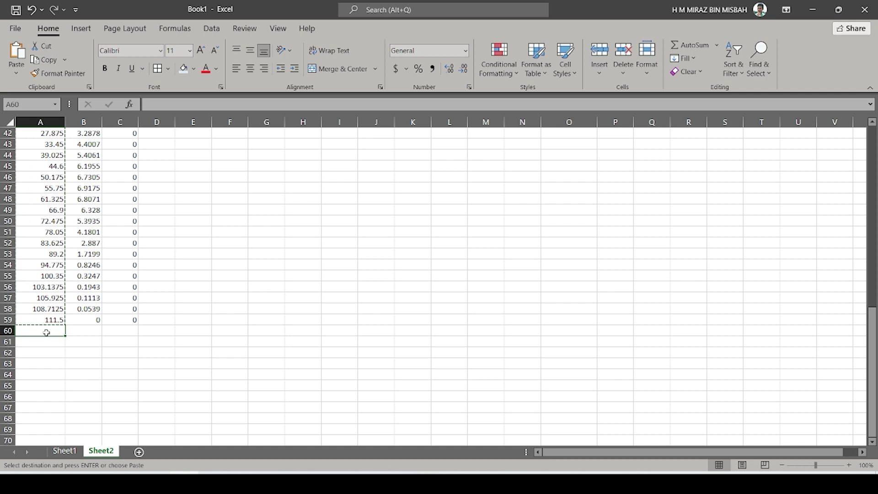
right_click(47, 333)
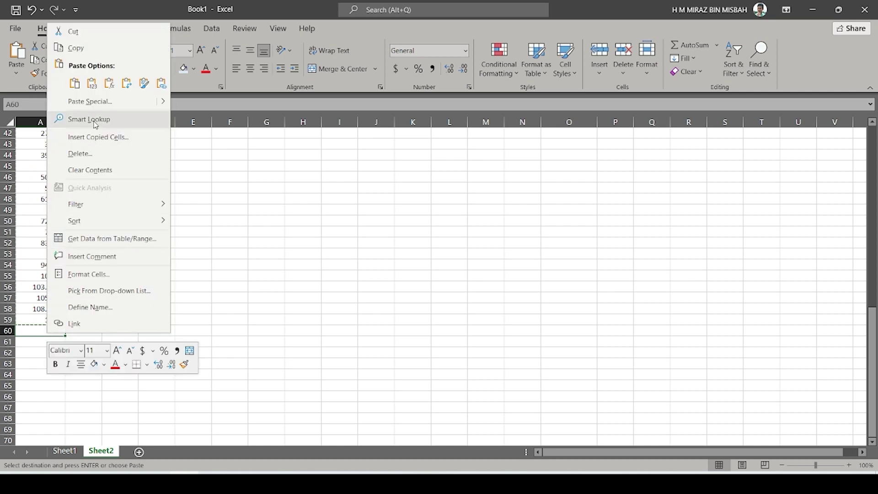
left_click(92, 84)
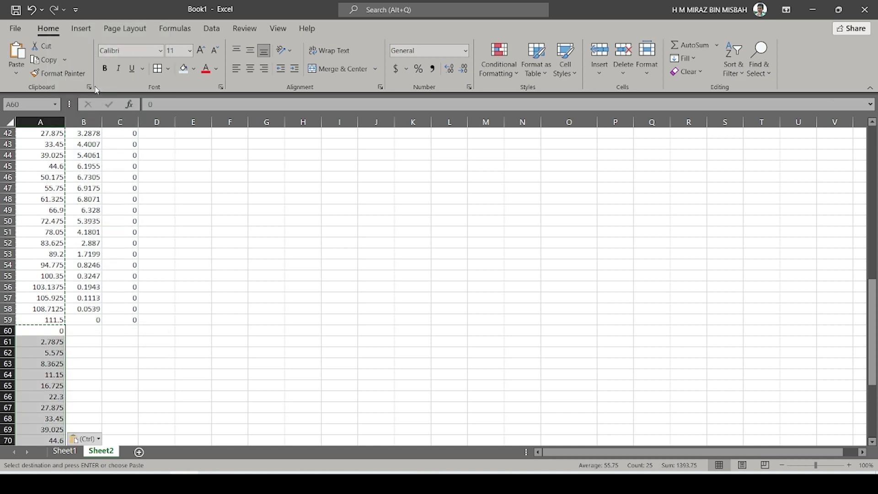
- Check the empty Y cells from B60 against the offset table and locate the WL-1 half-breadth column
left_click(91, 332)
scroll(91, 328, "up", 7)
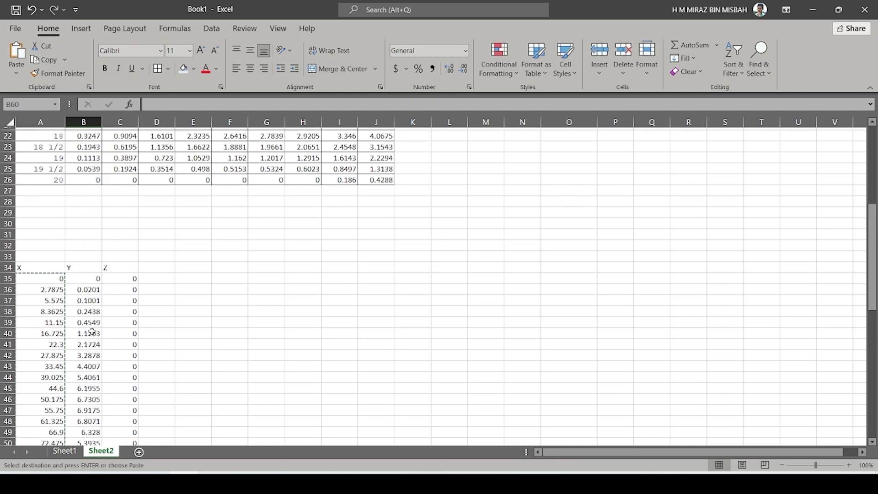
scroll(6, 314, "down", 3)
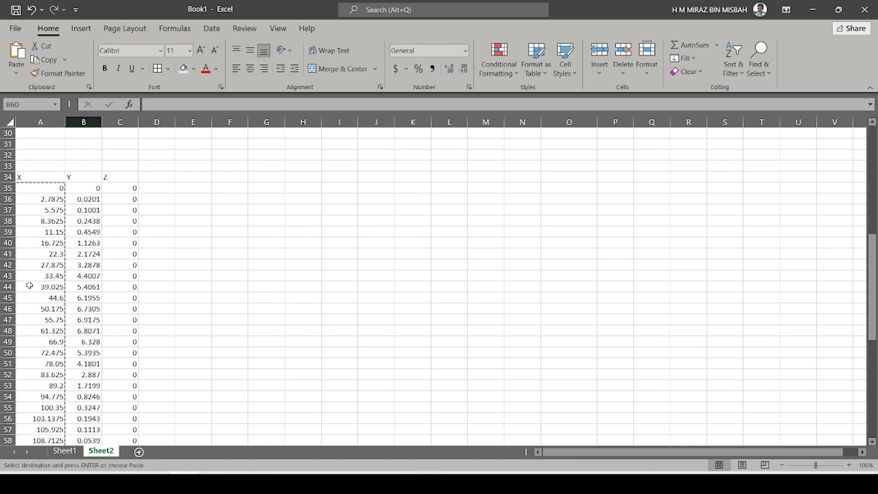
key("ctrl+v")
scroll(32, 286, "down", 5)
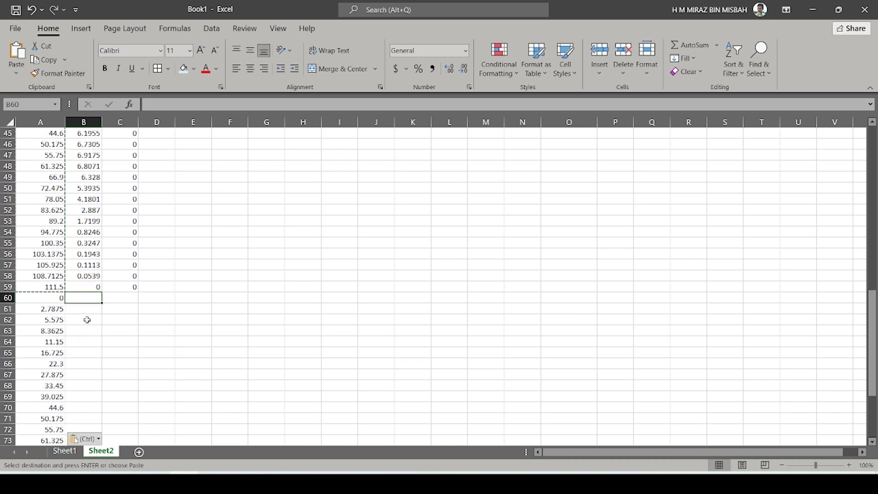
scroll(87, 319, "up", 1)
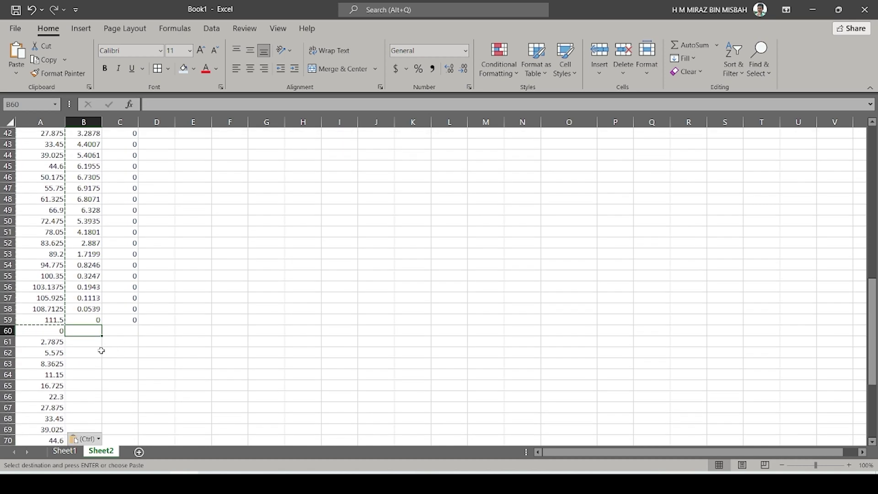
scroll(102, 350, "up", 3)
scroll(101, 343, "down", 9)
scroll(101, 336, "down", 2)
scroll(87, 325, "up", 16)
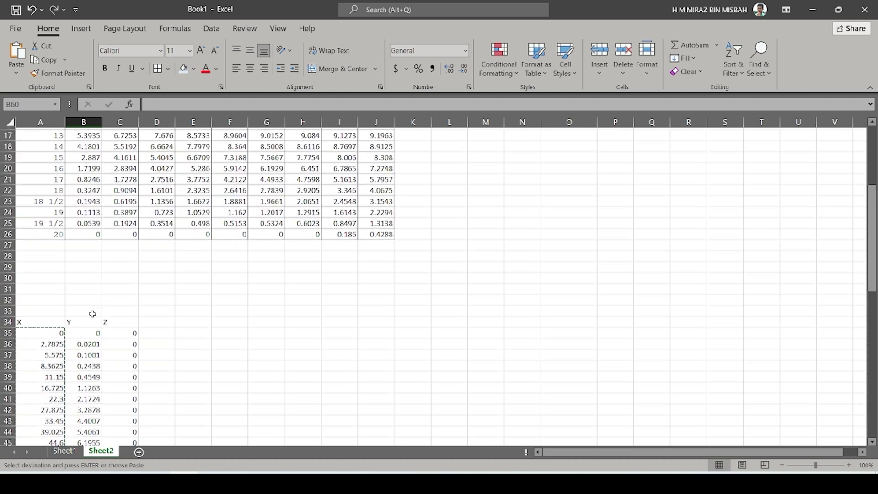
scroll(93, 313, "up", 6)
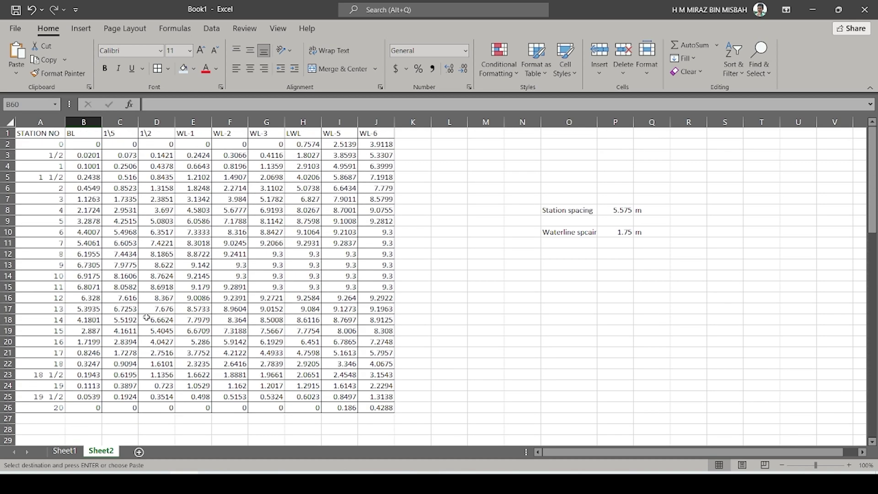
left_click(198, 134)
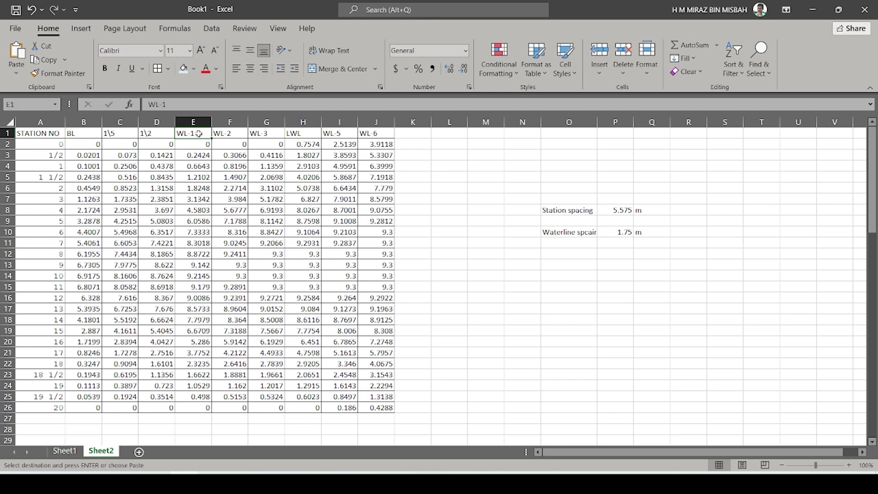
left_click(200, 146)
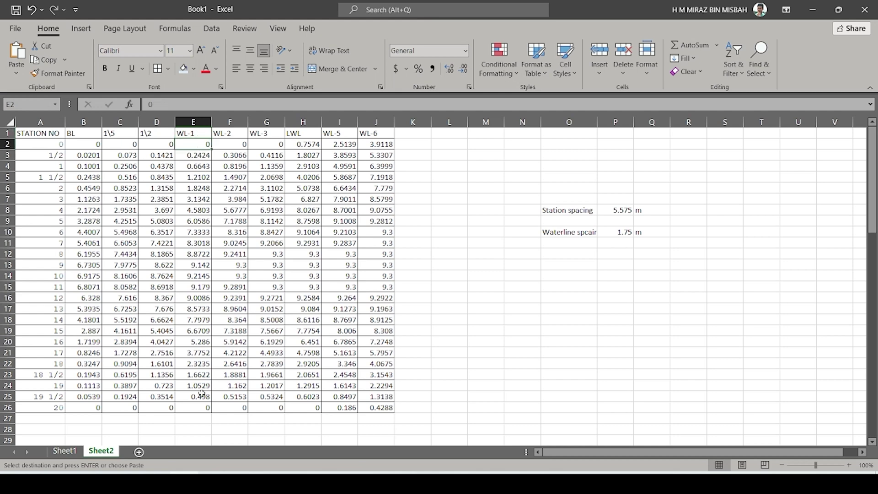
- Fill the 1\5 and 1\2 waterline columns of the offset table, C1:D26, with black
left_click(122, 132)
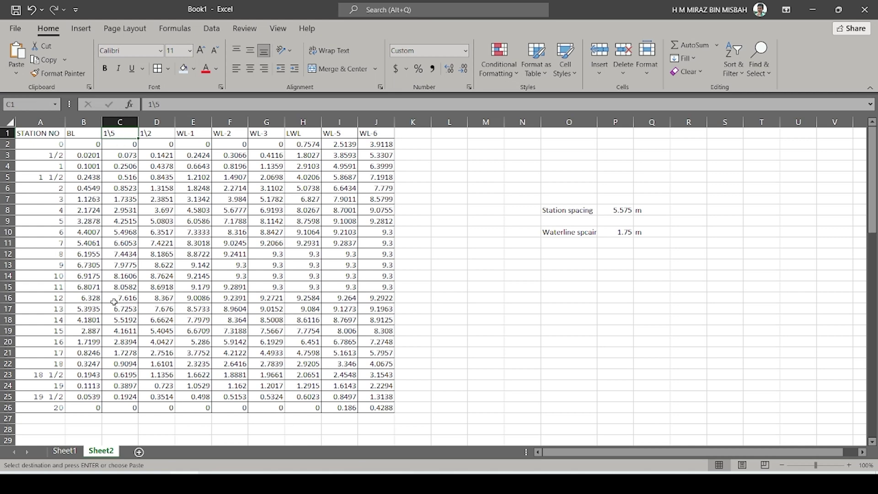
left_click(152, 409, "shift")
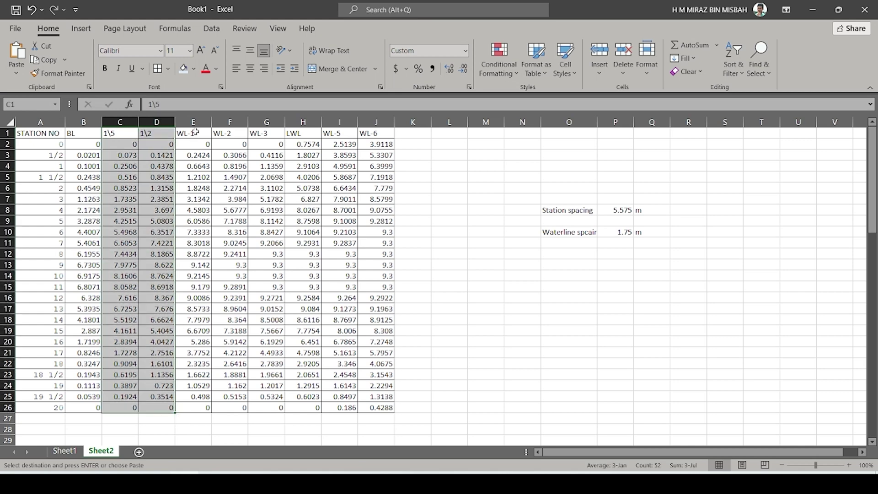
left_click(193, 68)
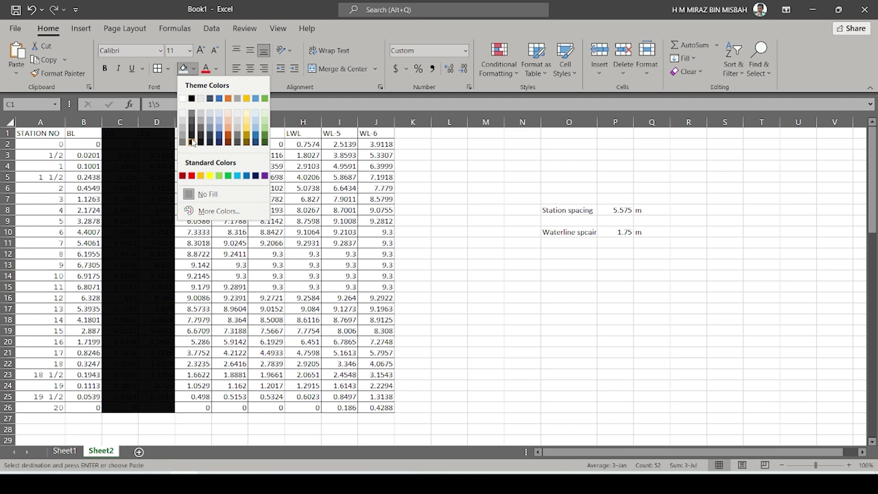
left_click(191, 141)
left_click(446, 284)
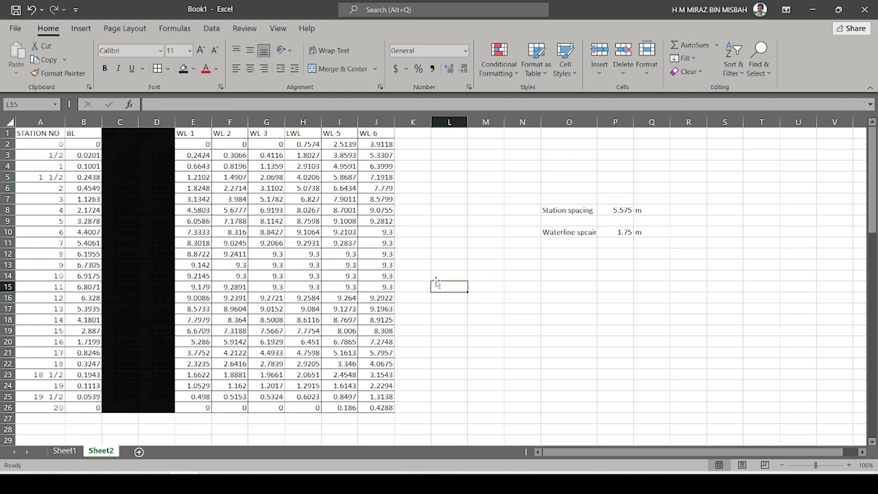
- Copy the WL-1 half-breadths E2:E26 into the Y column starting at B60
left_click(193, 135)
left_click(200, 143)
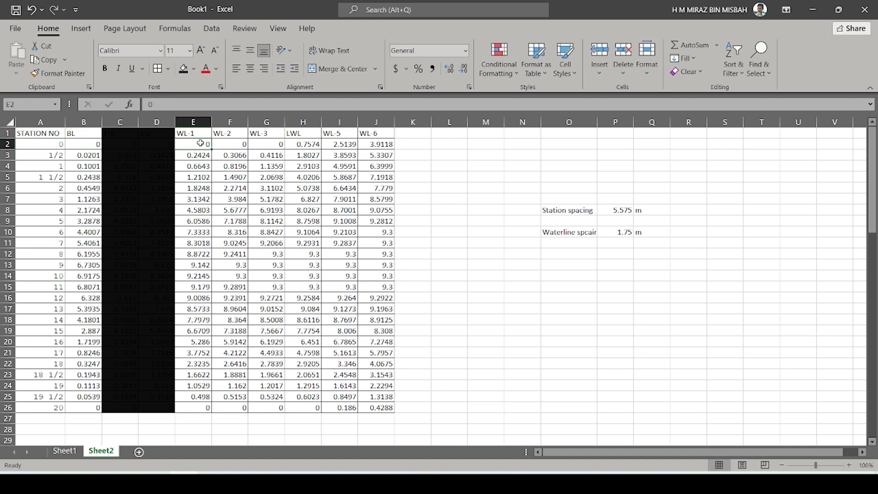
left_click(203, 406, "shift")
key("ctrl+c")
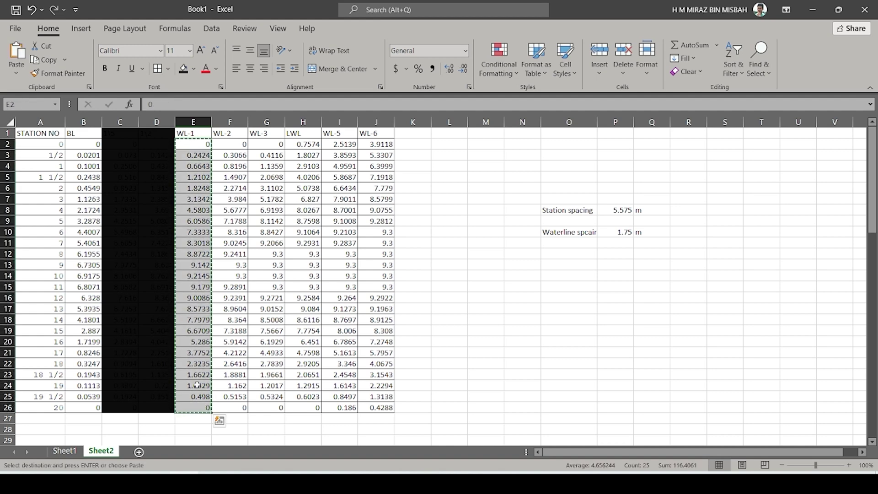
scroll(196, 384, "down", 11)
scroll(167, 360, "down", 3)
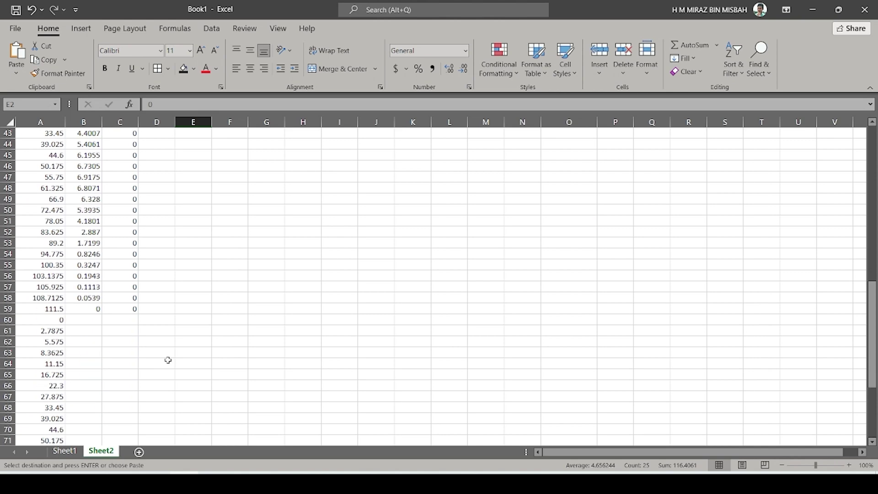
left_click(85, 321)
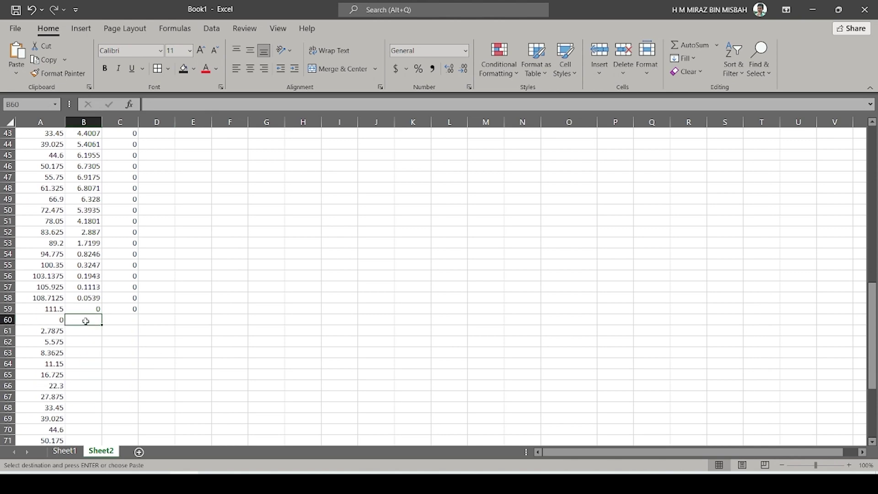
key("ctrl+v")
scroll(114, 324, "down", 6)
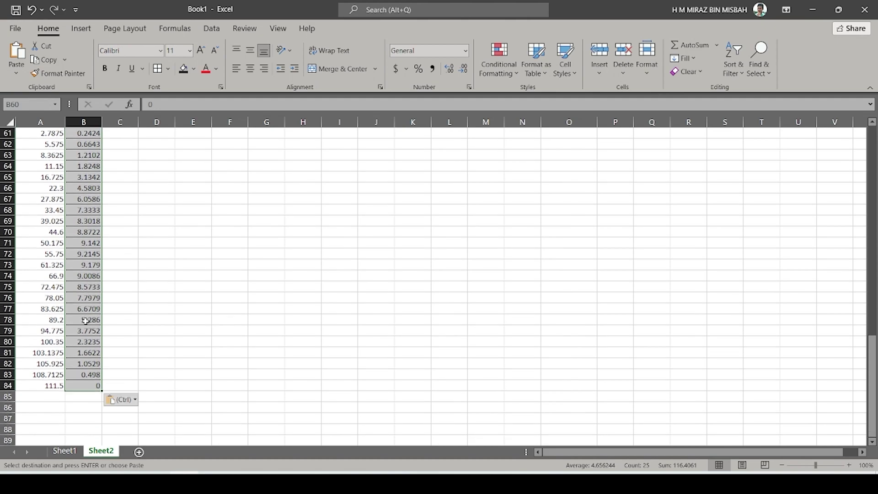
- Review the offset table and waterline spacing against the baseline Z entries and the empty WL-1 Z cells starting at C60
scroll(158, 329, "up", 8)
scroll(158, 329, "up", 12)
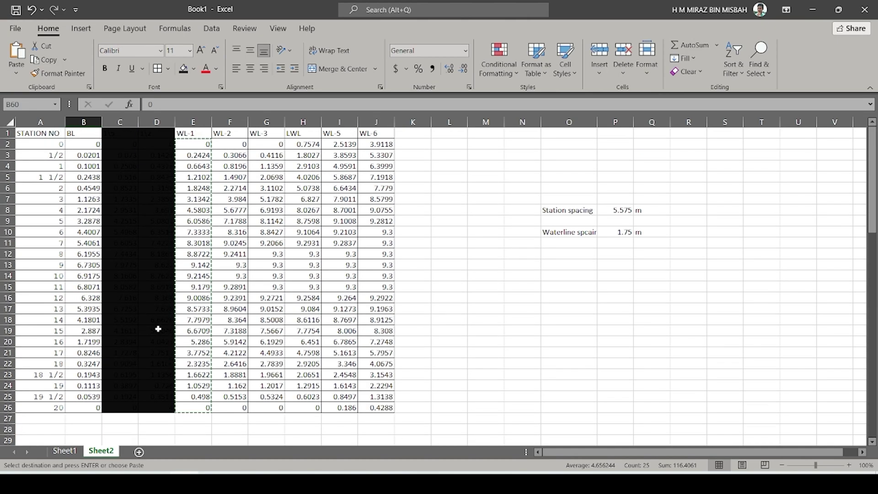
scroll(159, 329, "down", 6)
scroll(158, 330, "down", 6)
scroll(158, 329, "up", 12)
scroll(158, 329, "down", 7)
scroll(158, 329, "down", 5)
left_click(130, 388)
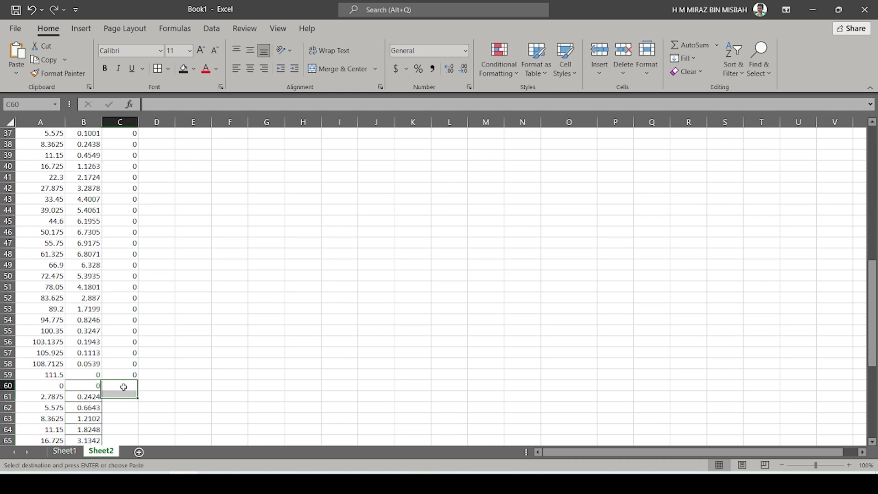
scroll(145, 346, "up", 12)
scroll(145, 346, "down", 13)
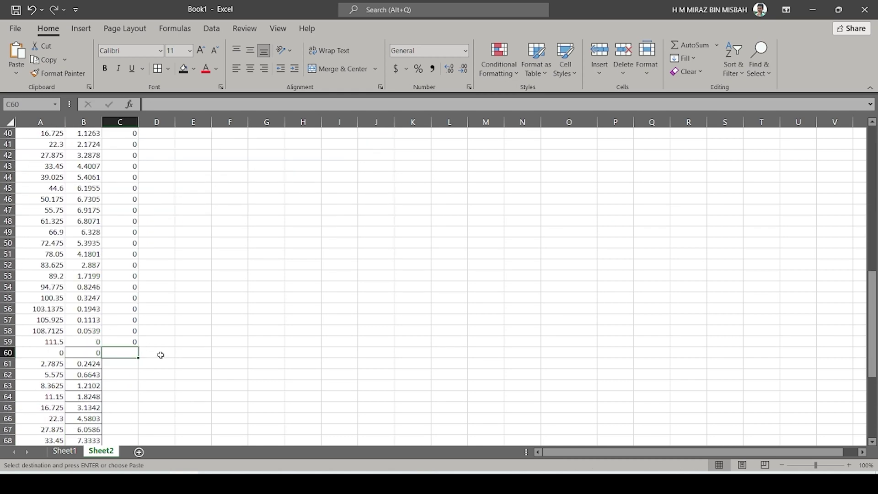
scroll(133, 361, "up", 13)
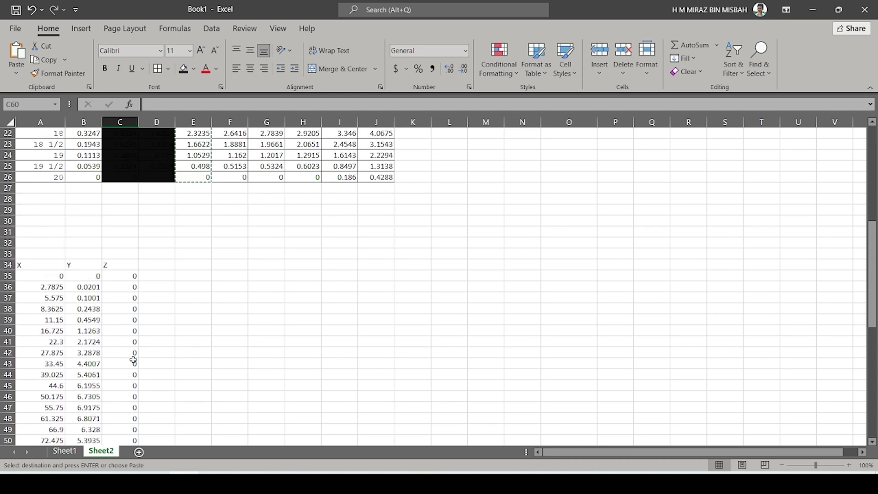
scroll(133, 361, "down", 6)
scroll(133, 360, "down", 8)
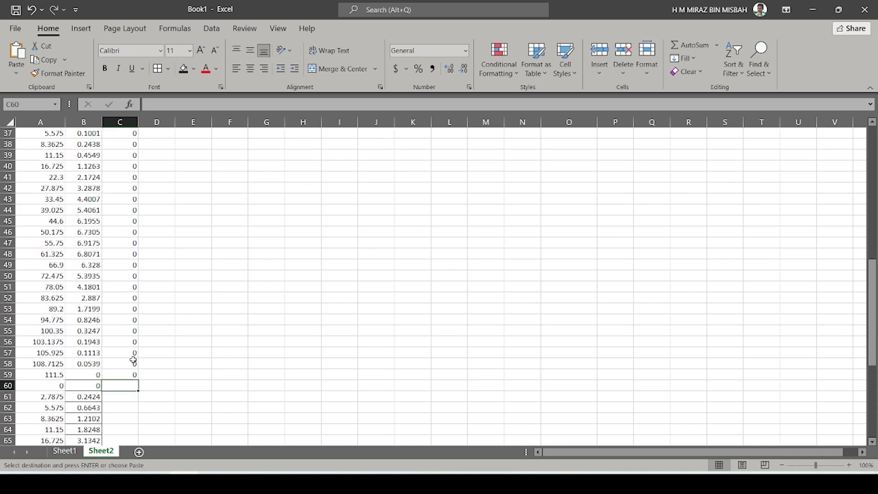
scroll(133, 359, "up", 6)
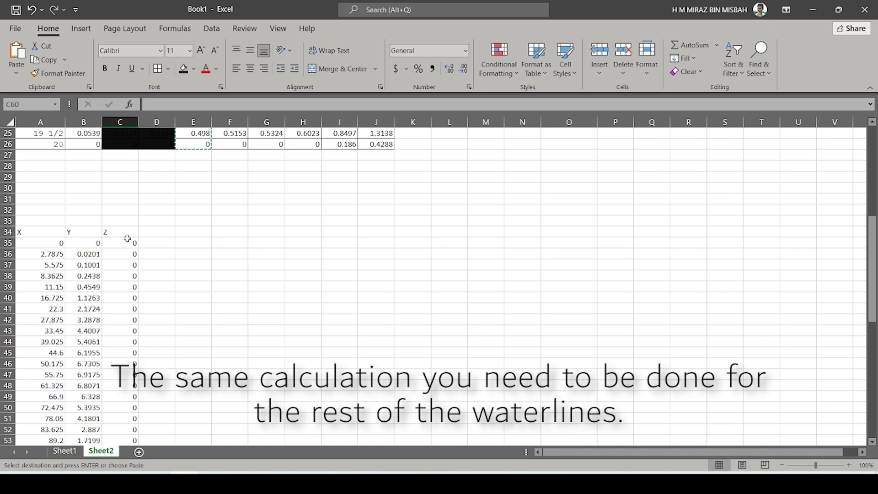
scroll(128, 238, "down", 2)
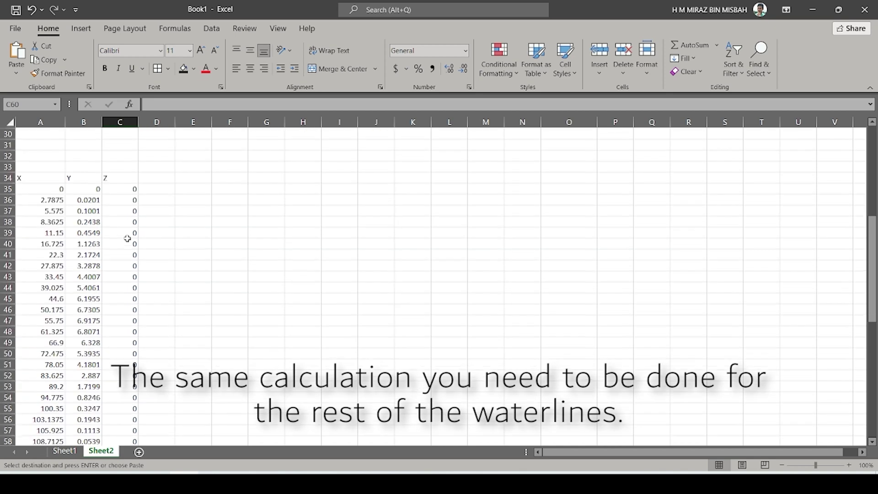
- Examine the coordinate example on Sheet1 and the waterline heights in the Word document 202324047, and return to Excel
left_click(68, 452)
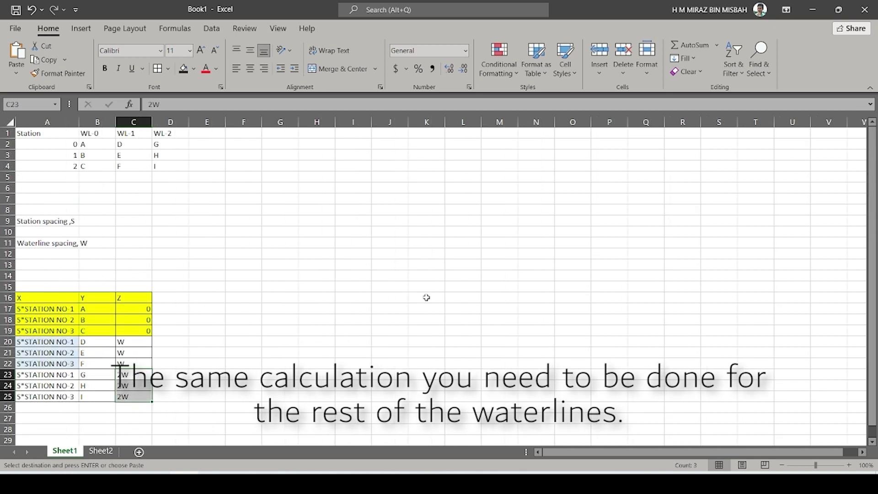
left_click(213, 483)
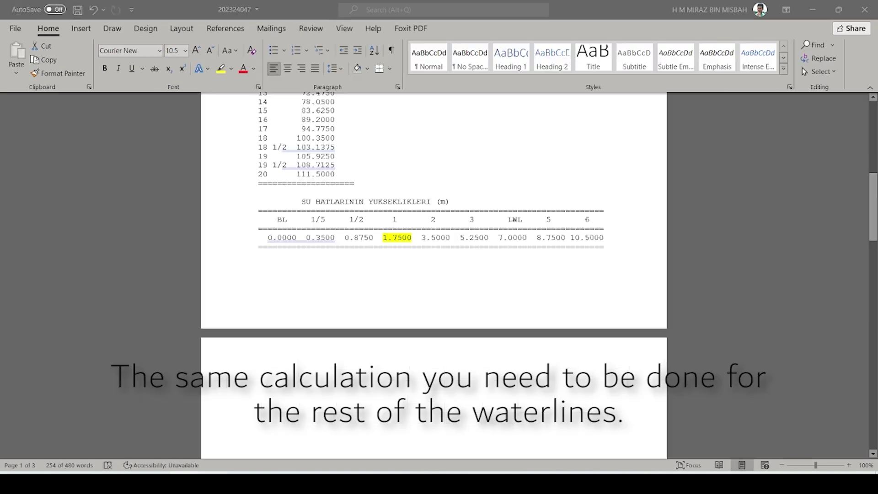
scroll(368, 329, "up", 1)
scroll(367, 327, "down", 1)
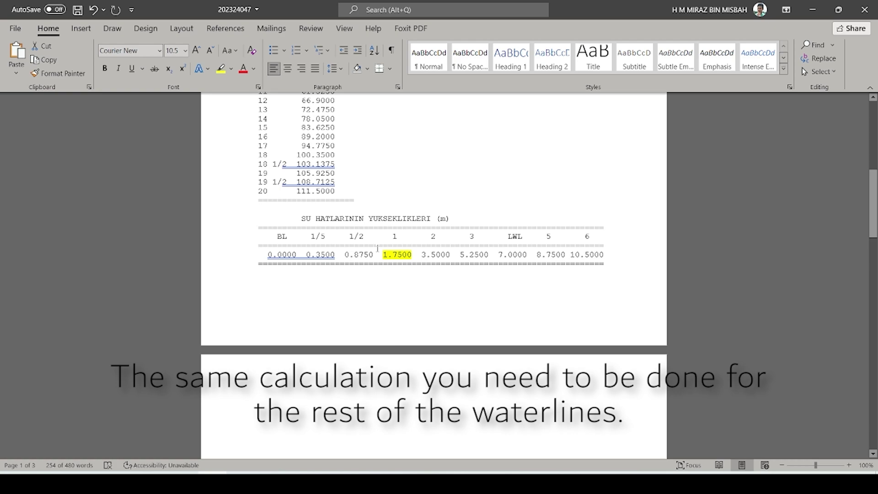
left_click(184, 483)
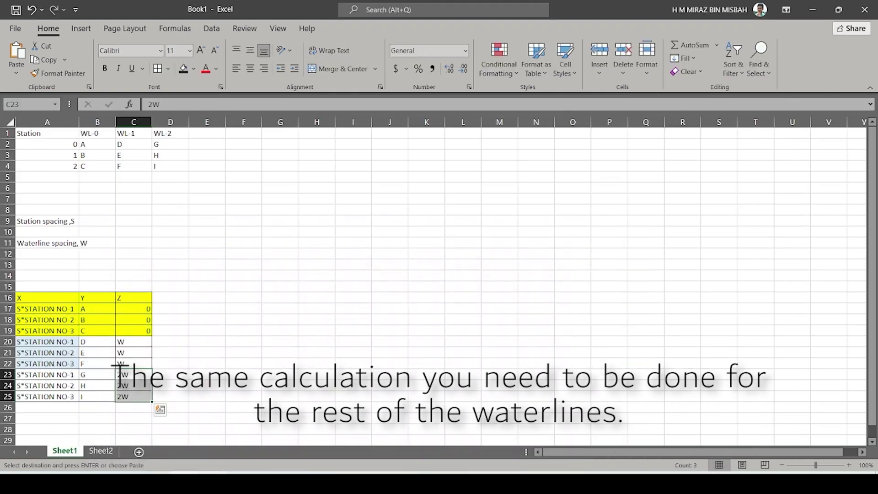
- On Sheet2, enter 1.75 as the WL-1 Z coordinate in C60 and fill it down through C84
scroll(180, 335, "down", 6)
scroll(180, 334, "up", 5)
scroll(181, 334, "down", 6)
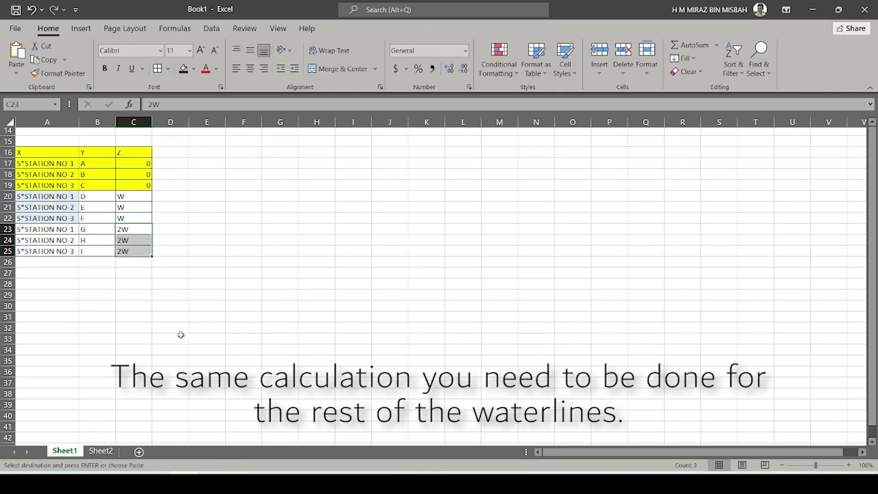
left_click(104, 453)
scroll(187, 353, "down", 6)
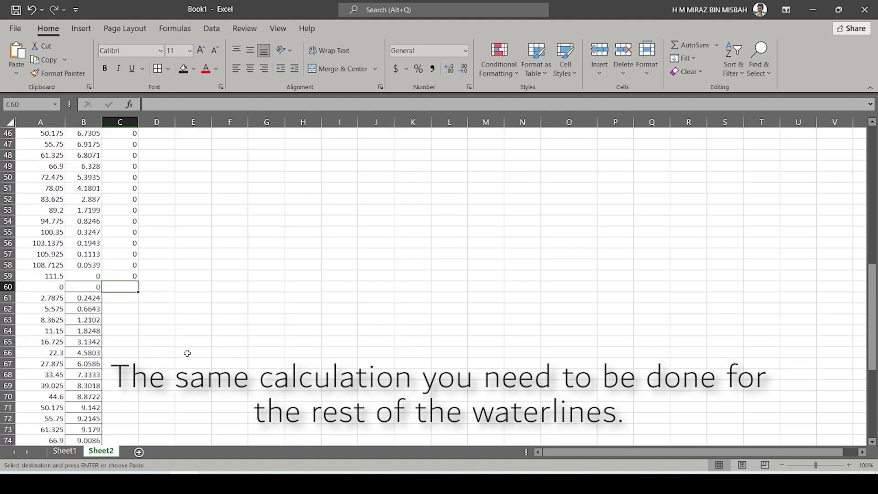
type("1.75")
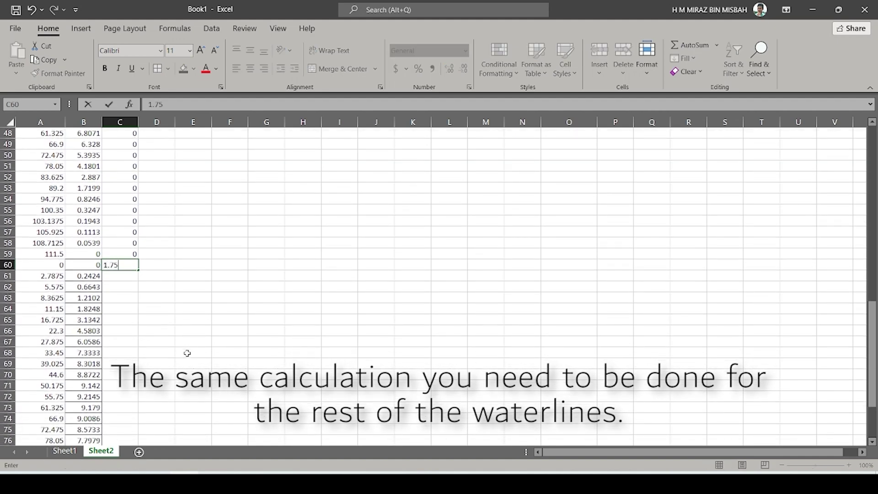
key("Return")
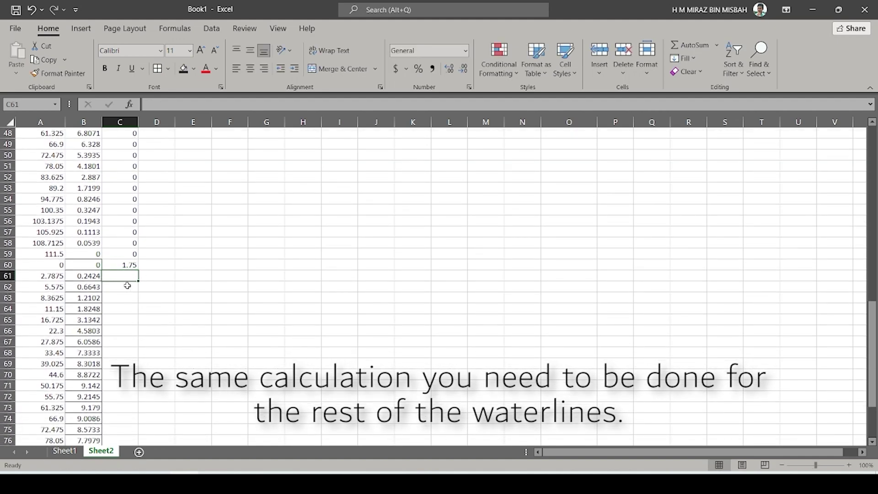
left_click(130, 266)
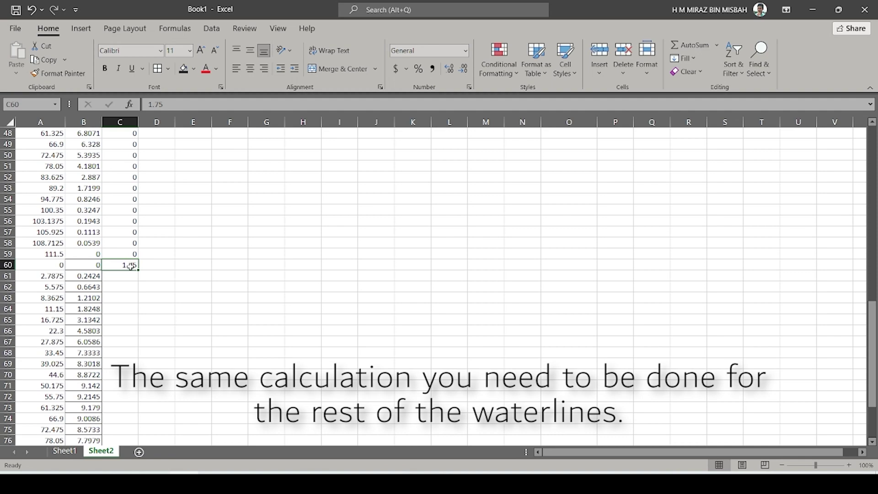
left_click_drag(138, 271, 136, 425)
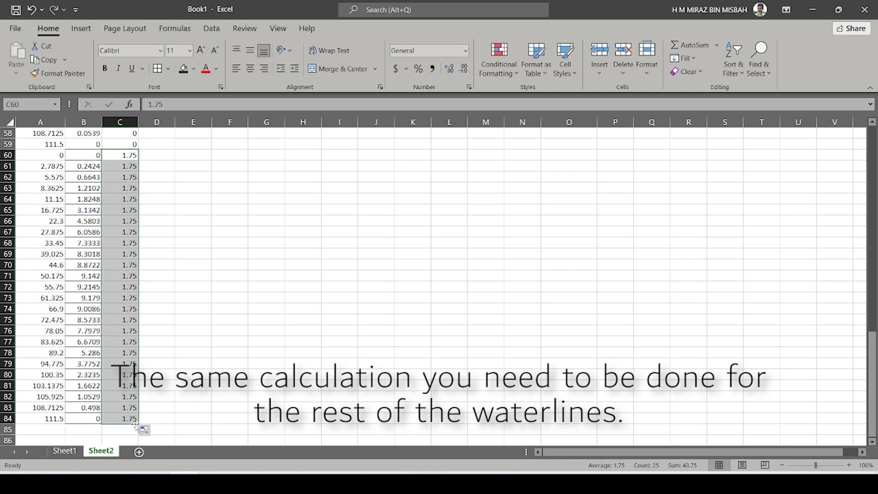
left_click(215, 398)
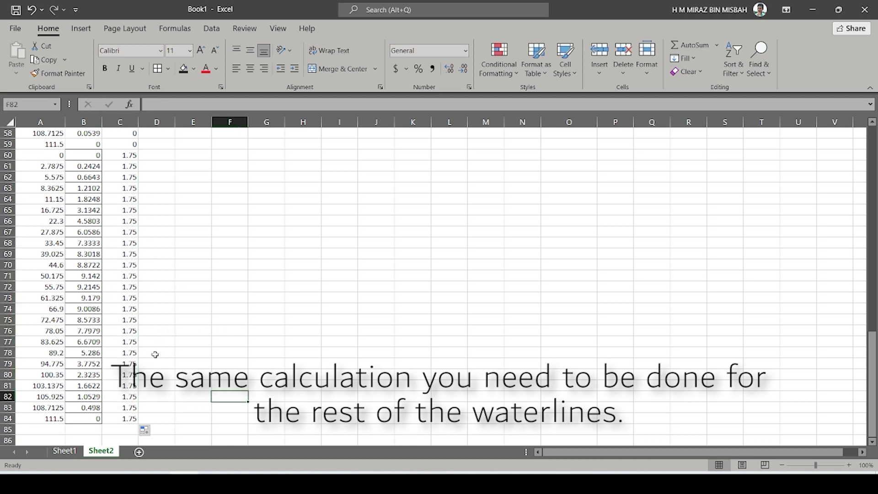
- Fill the WL-1 column of the offset table, E1:E26, with light orange
scroll(182, 417, "up", 18)
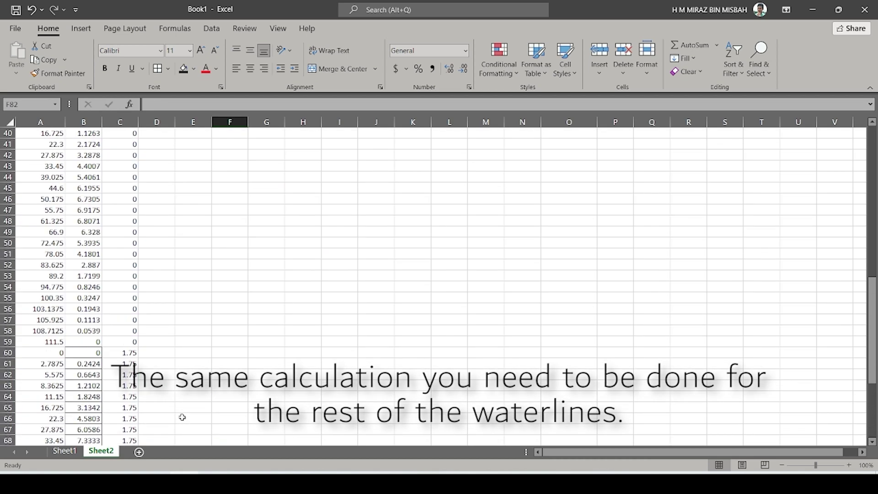
scroll(190, 401, "up", 1)
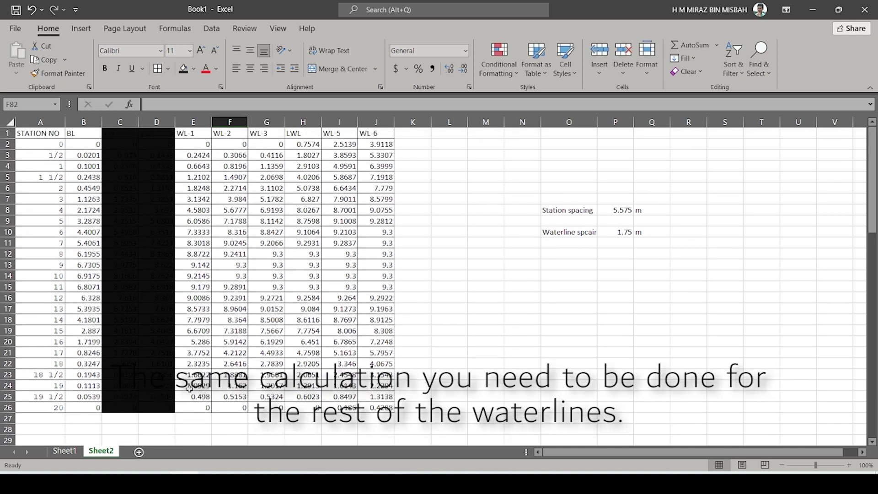
left_click(193, 132)
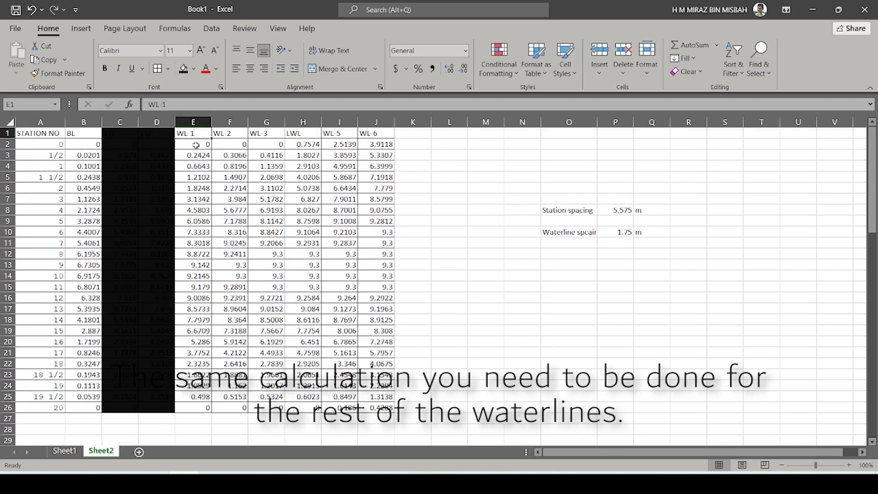
left_click(196, 407, "shift")
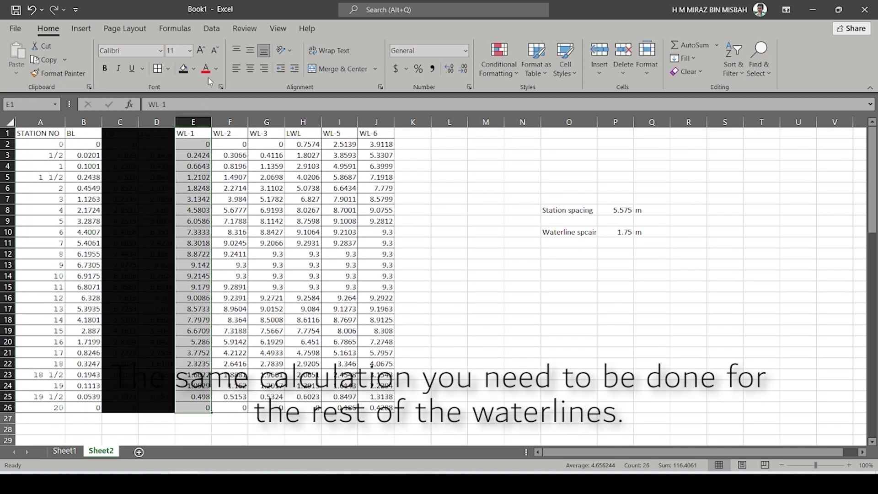
left_click(194, 69)
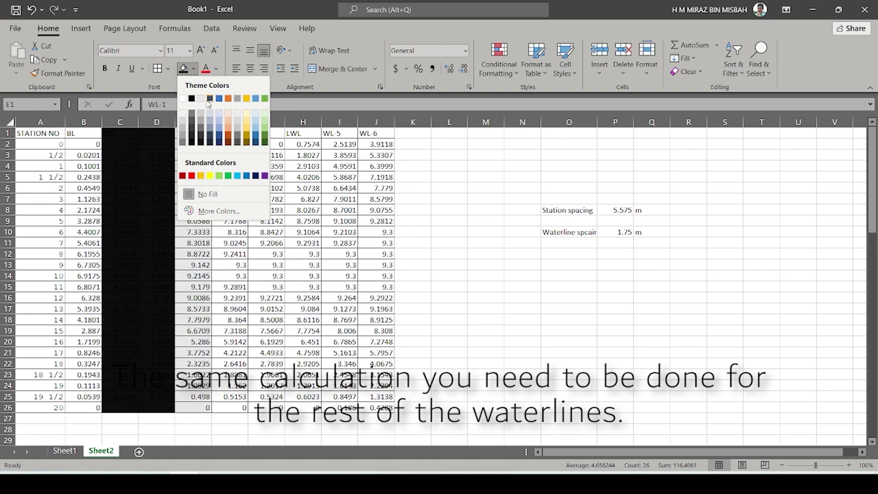
left_click(229, 129)
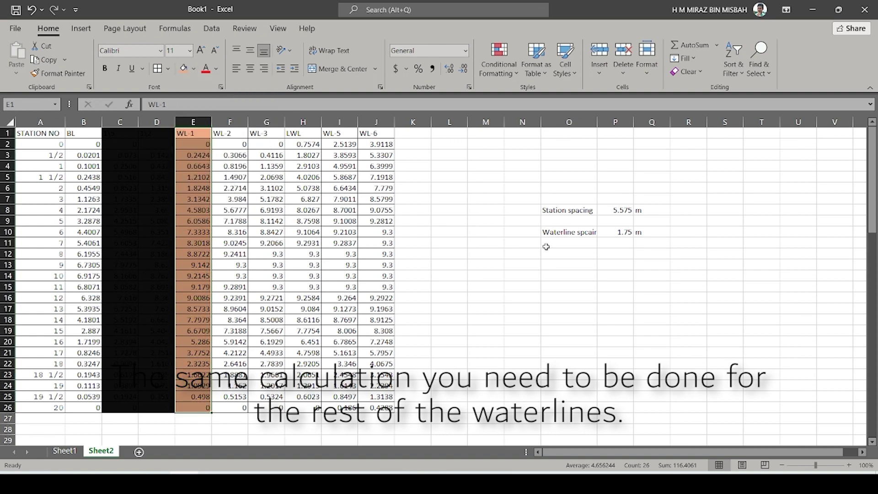
left_click(496, 254)
- Try copying the station numbers A2:A26 as values into the X column from A85, and clear the pasted cells
left_click(228, 134)
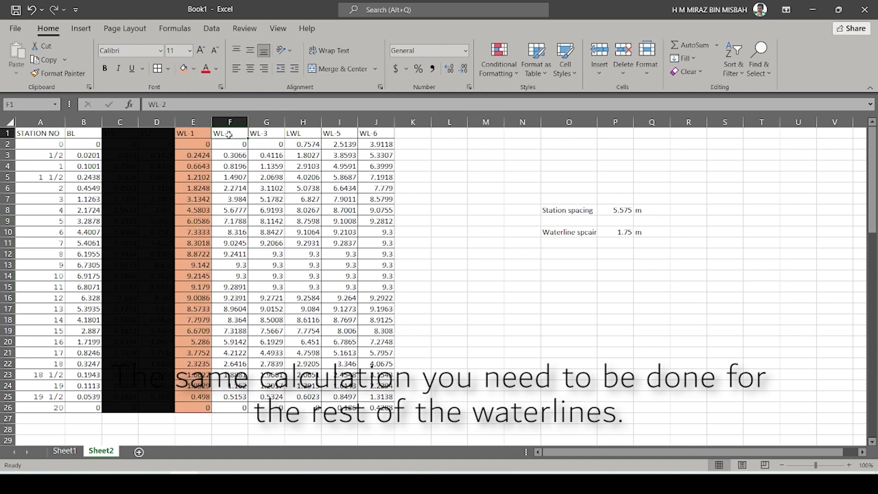
scroll(240, 147, "down", 5)
scroll(240, 148, "up", 5)
left_click(41, 143)
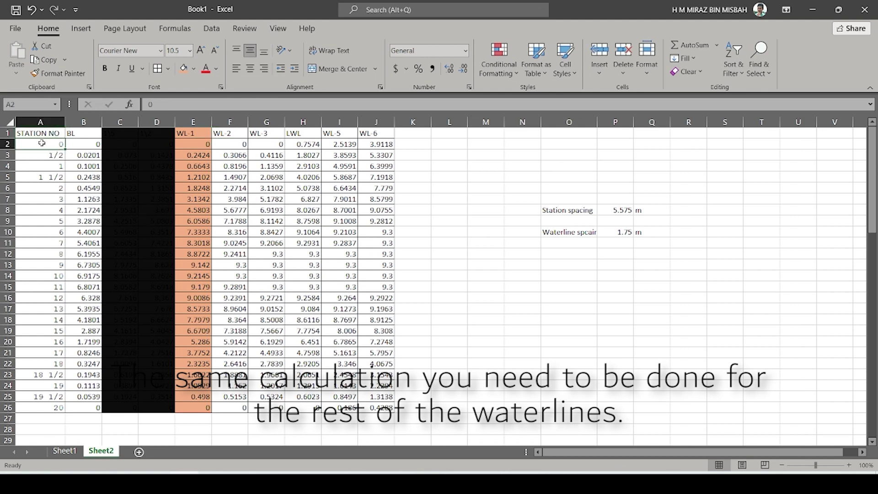
left_click(45, 409, "shift")
key("ctrl+c")
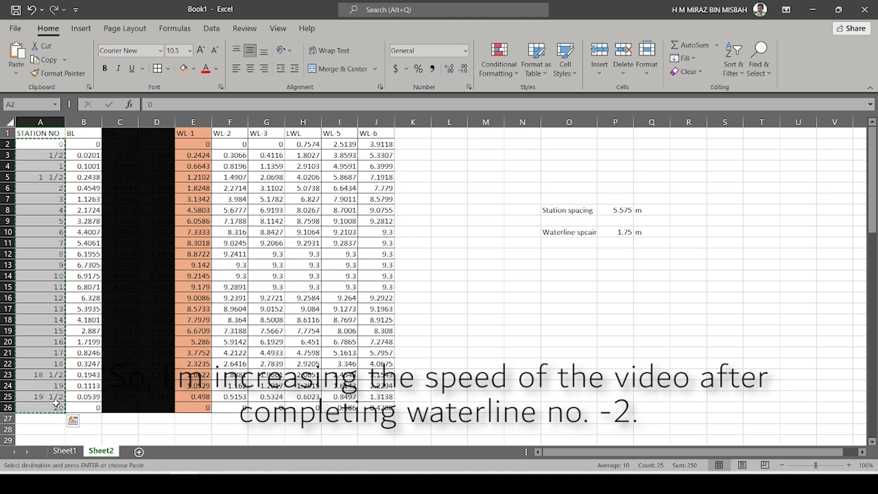
scroll(56, 403, "down", 20)
left_click(50, 361)
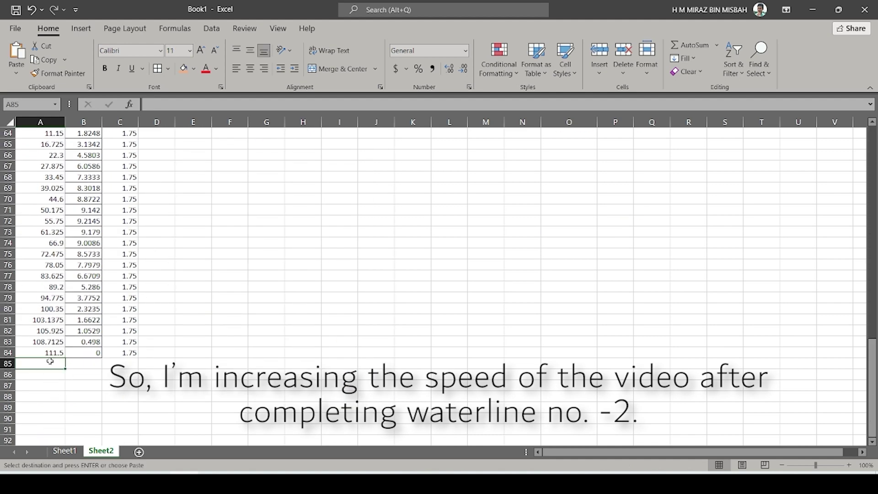
right_click(50, 361)
left_click(97, 118)
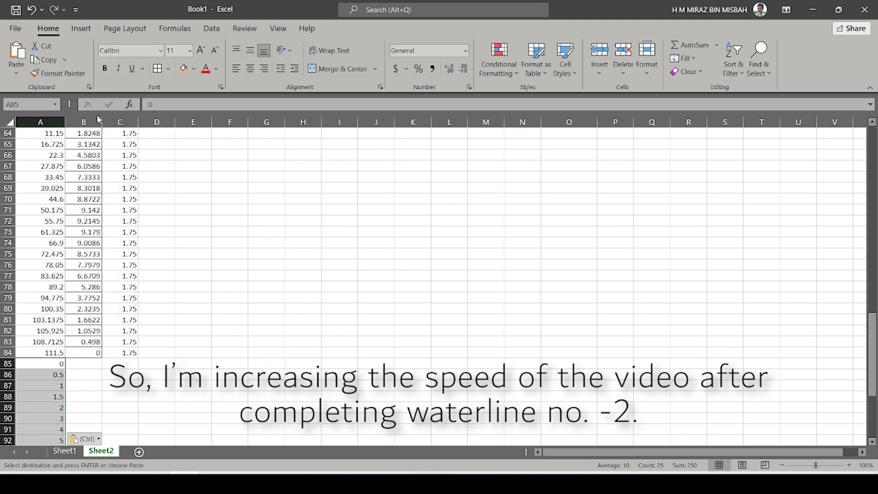
scroll(114, 398, "down", 6)
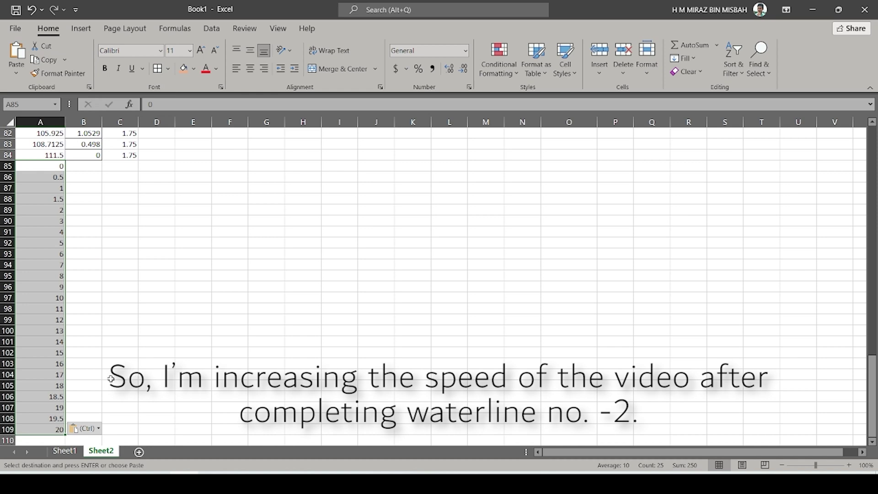
scroll(110, 379, "up", 20)
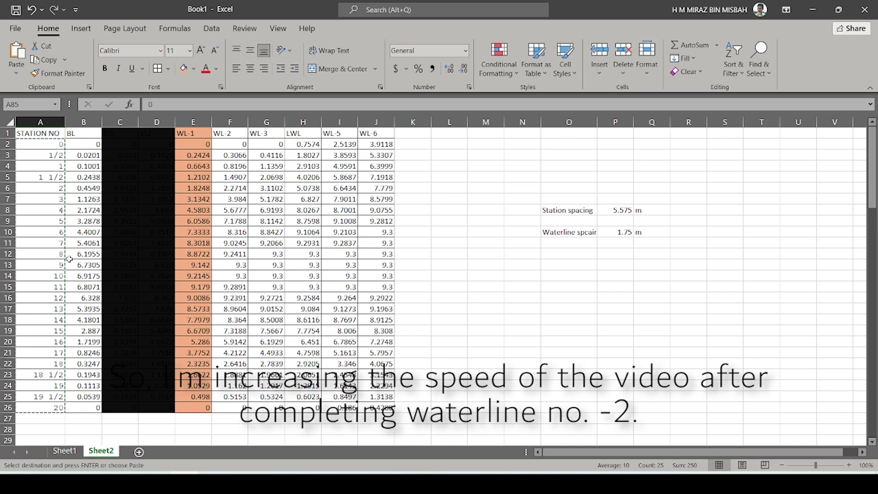
scroll(75, 264, "down", 5)
scroll(76, 263, "down", 17)
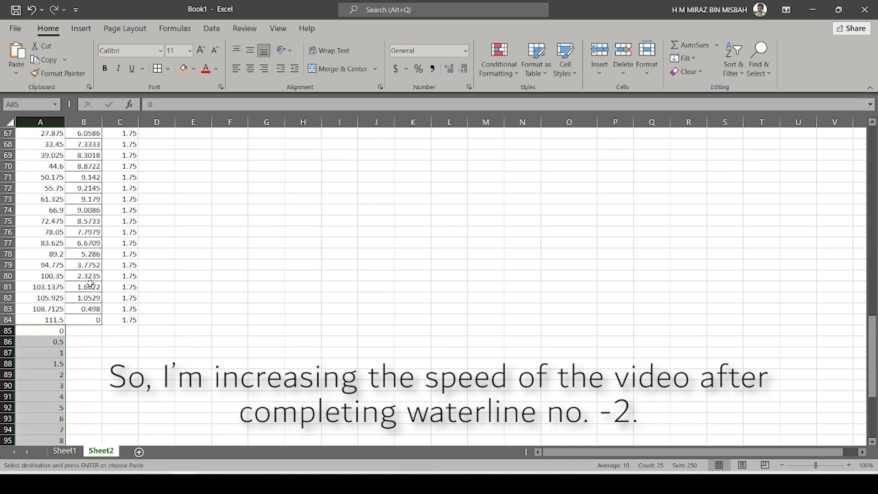
key("Delete")
- Copy the WL-1 X coordinates A60:A84 into the X column starting at A85
scroll(78, 325, "up", 13)
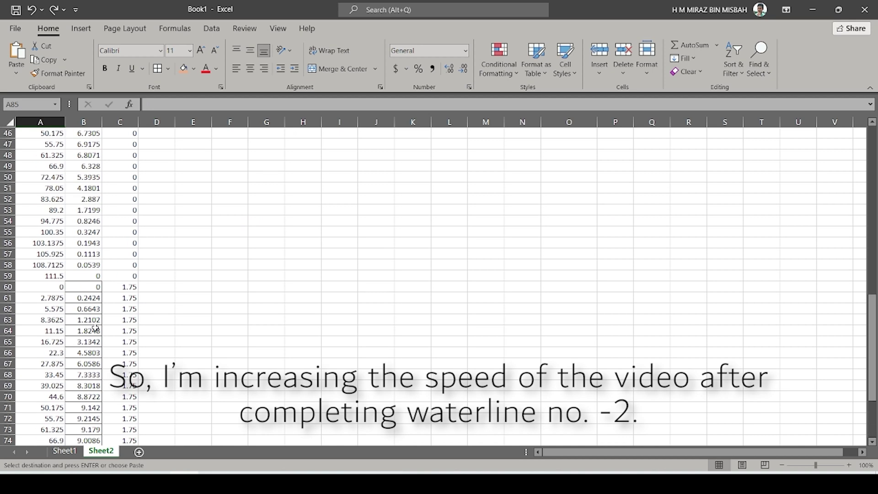
scroll(61, 325, "down", 6)
scroll(53, 288, "down", 6)
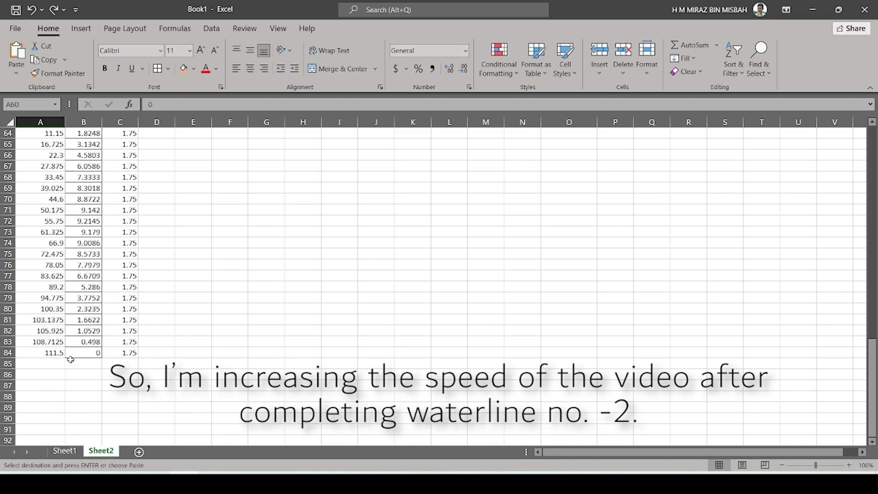
key("ctrl+v")
left_click(53, 363)
type("0 2.7875 5.575 8.3625 11.15 16.725 22.3 27.875 33.45 39.025 44.6 50.175 55.75 61.325 66.9 72.475 78.05 83.625 89.2 94.775 100.35 103.1375 105.925 108.7125 111.5")
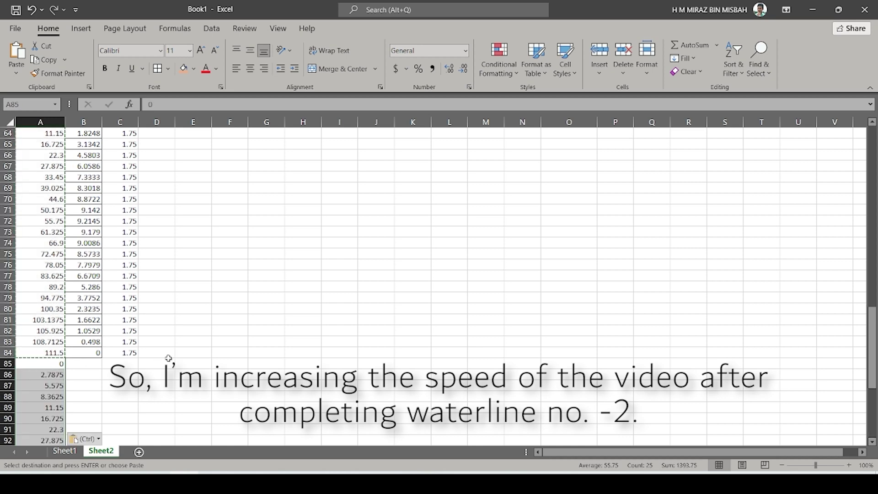
- Copy the WL-2 half-breadths F2:F26 as values into the Y column starting at B85
scroll(204, 355, "up", 20)
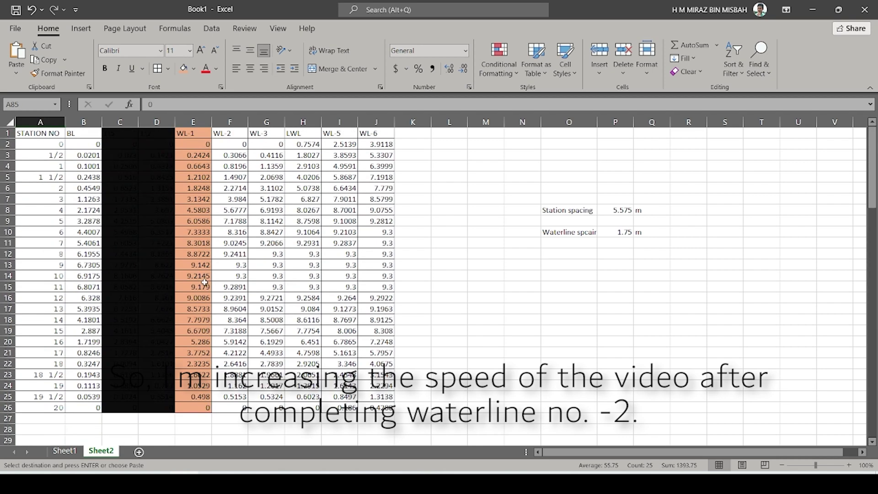
left_click(236, 145)
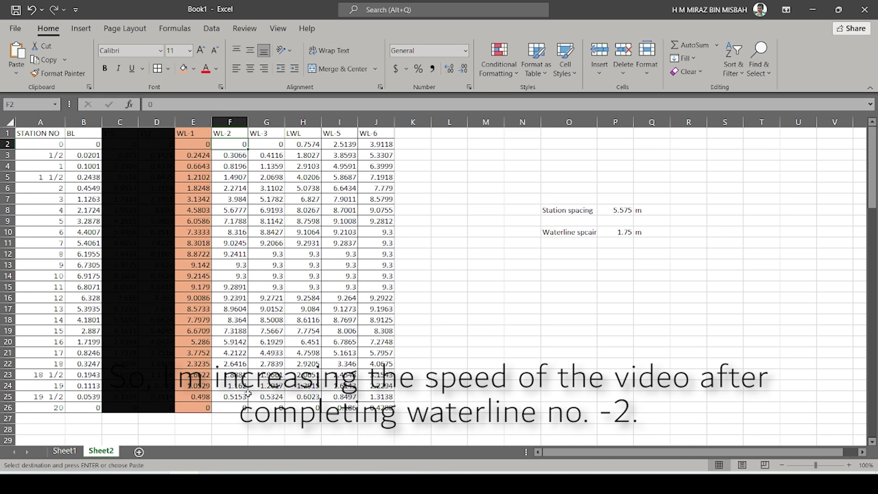
left_click(241, 405, "shift")
key("ctrl+c")
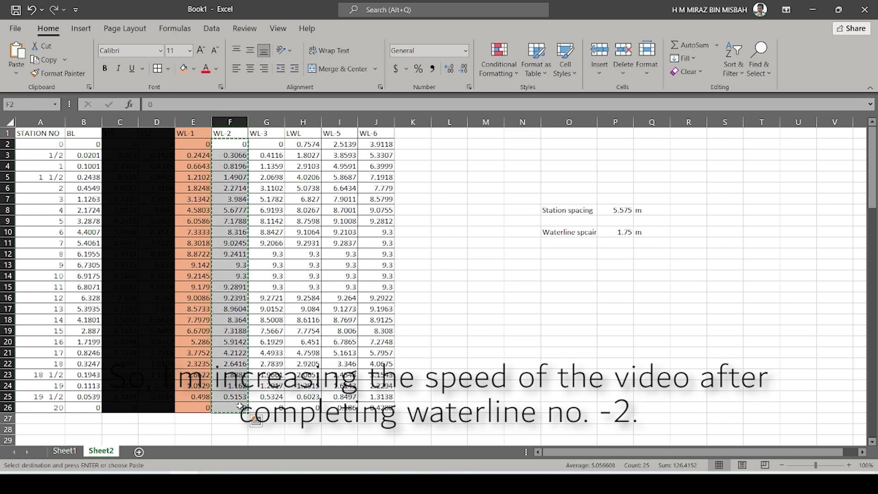
scroll(241, 405, "down", 20)
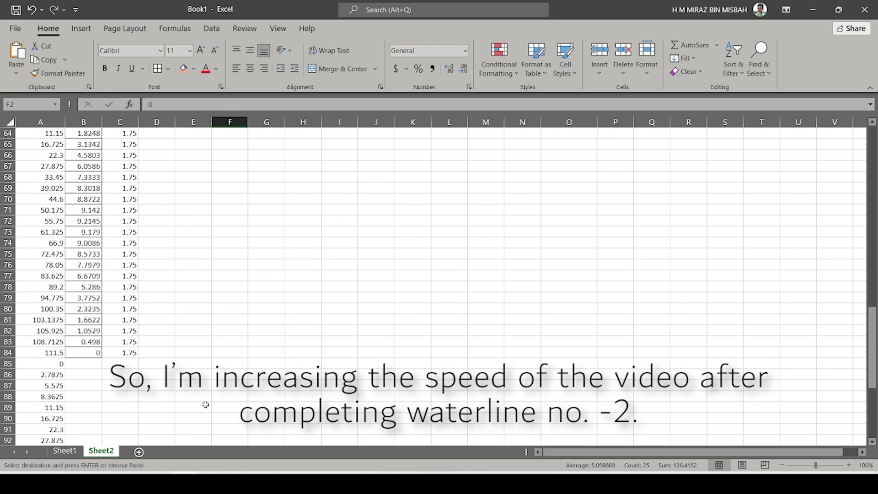
left_click(73, 363)
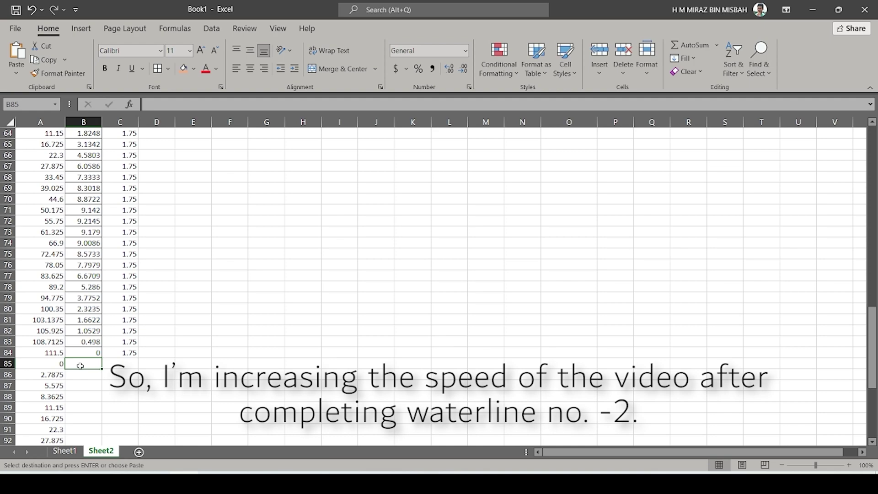
right_click(80, 366)
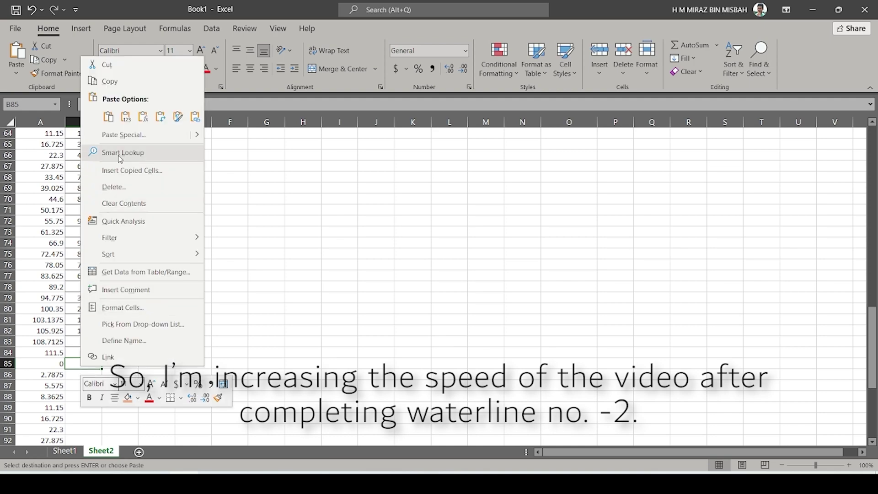
left_click(125, 116)
scroll(133, 402, "down", 7)
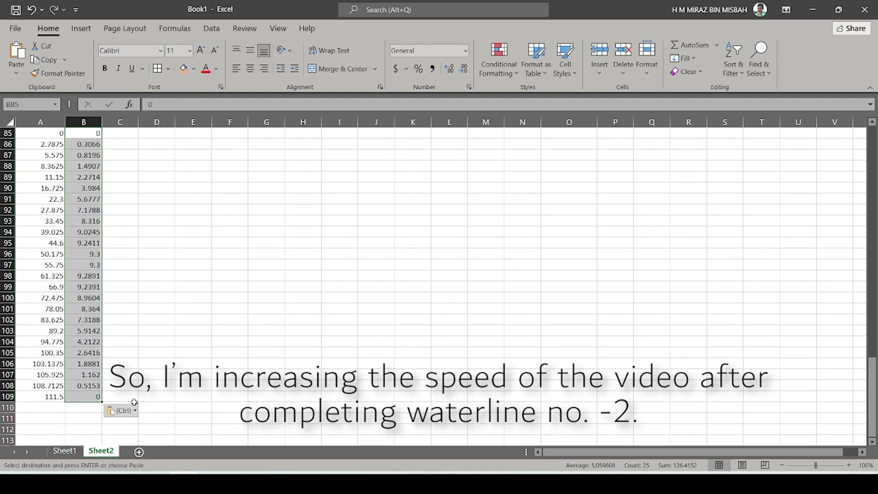
- Enter the formula =C84*2 in C85 as the first WL-2 Z coordinate
scroll(151, 364, "up", 5)
left_click(118, 296)
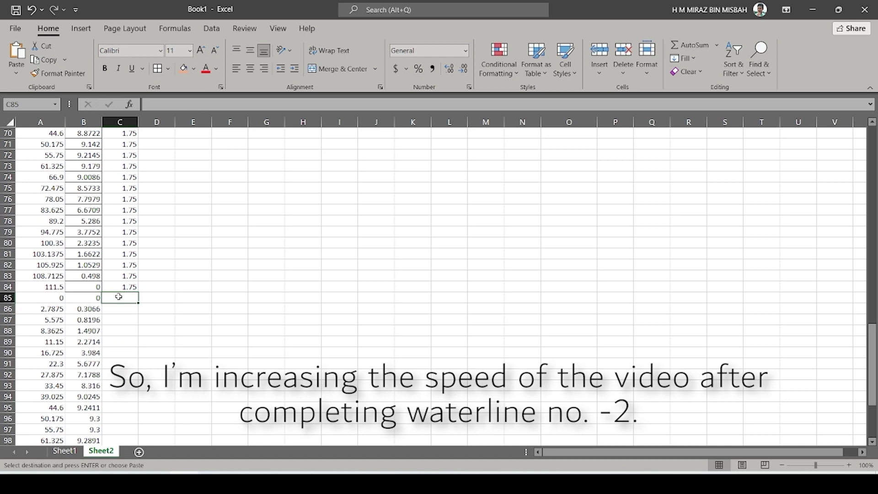
type("=")
left_click(126, 287)
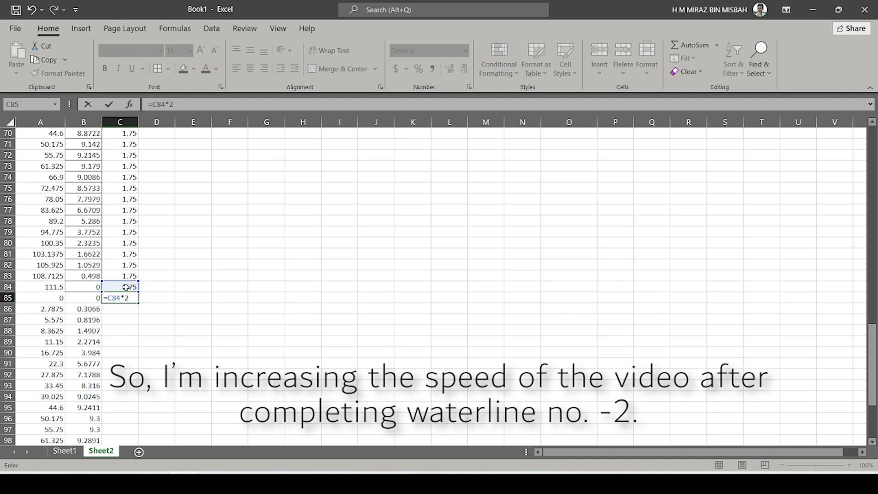
type("*2")
key("Return")
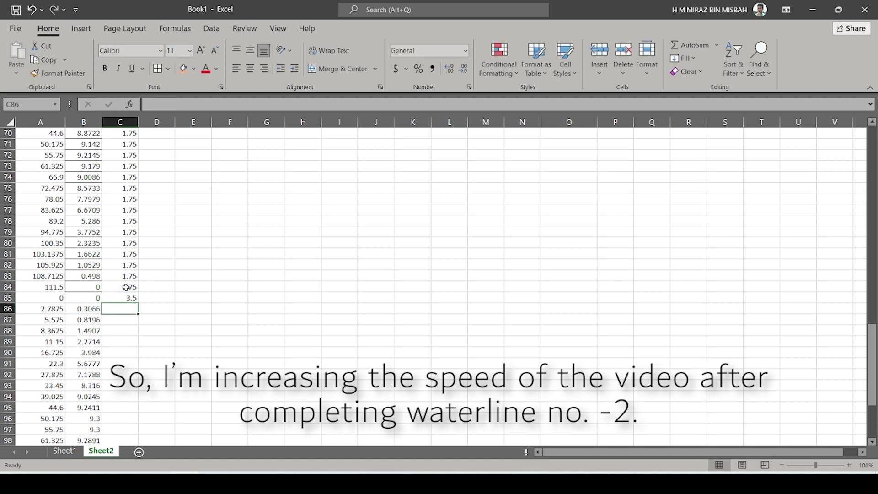
- Enter =C85 in C86 and fill it down to C109 for the remaining WL-2 Z coordinates
left_click(128, 299)
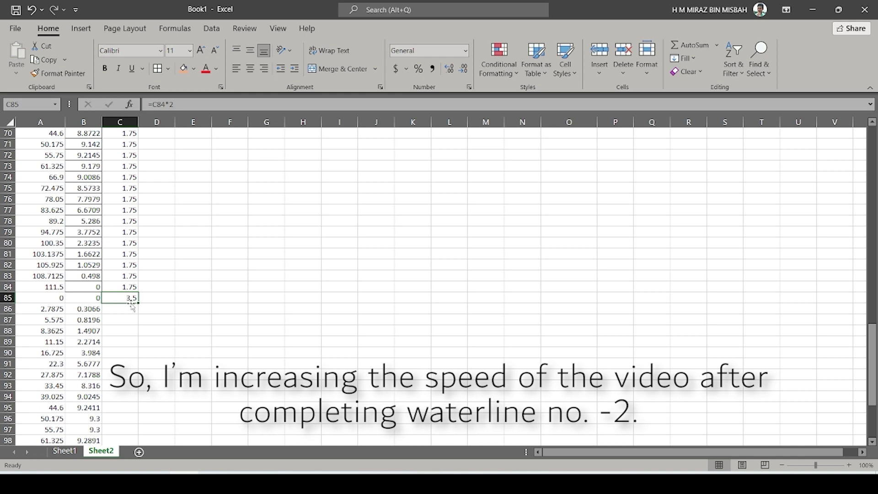
left_click(126, 307)
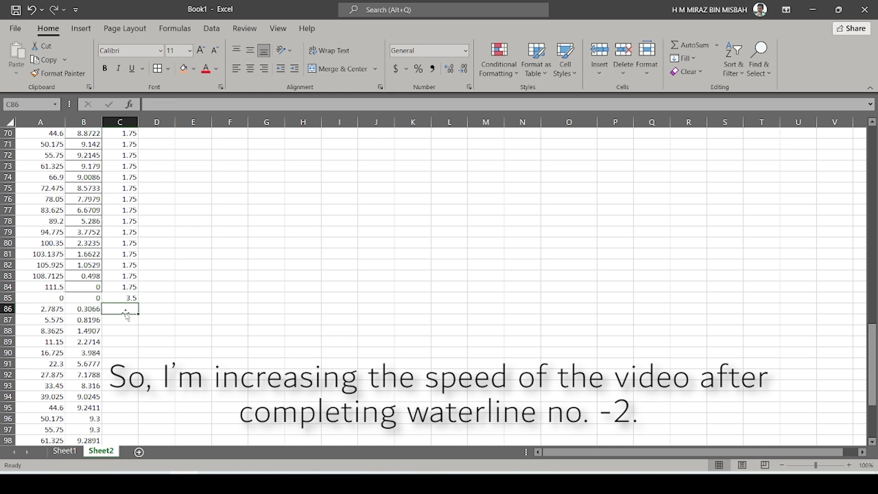
type("=")
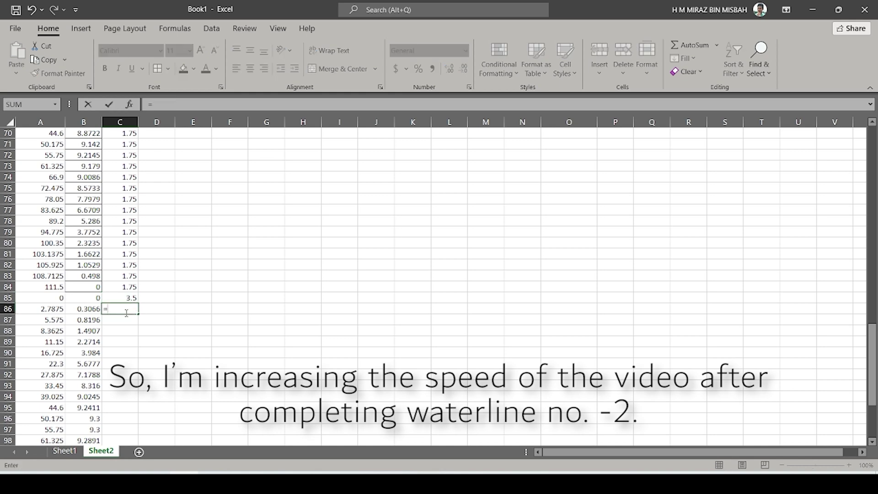
left_click(126, 298)
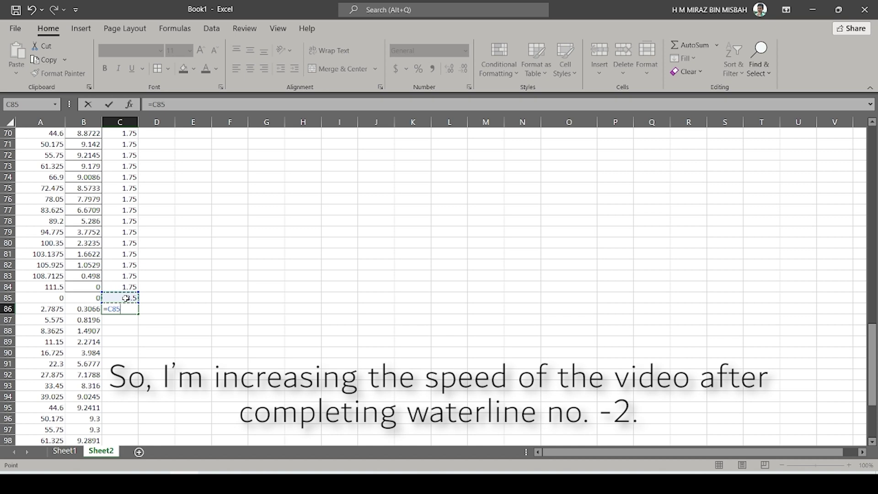
key("Return")
left_click(130, 307)
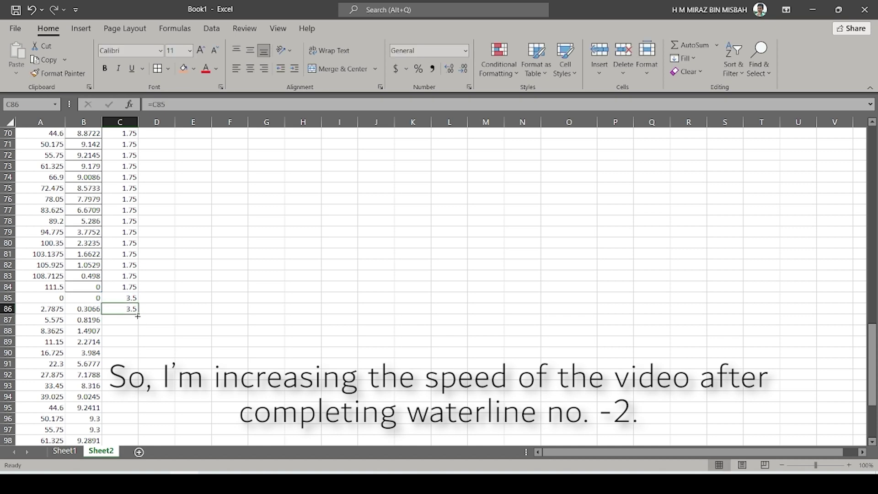
left_click_drag(137, 315, 138, 403)
scroll(138, 403, "down", 4)
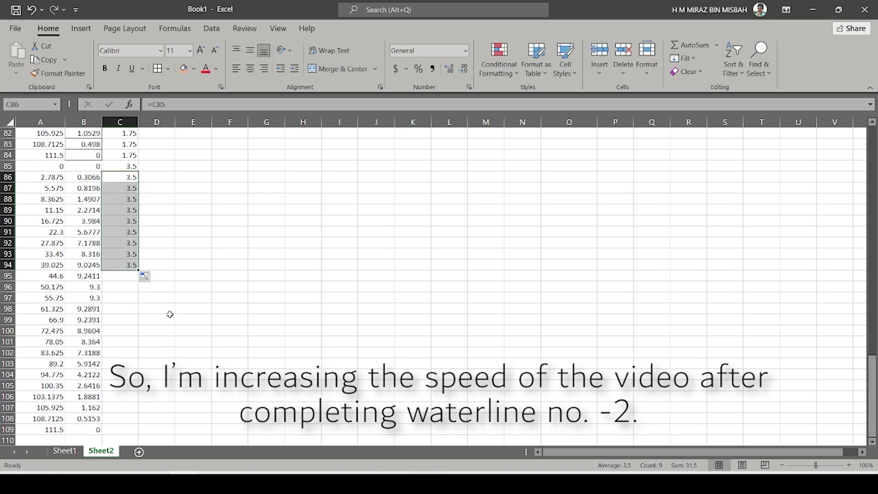
left_click_drag(138, 271, 128, 413)
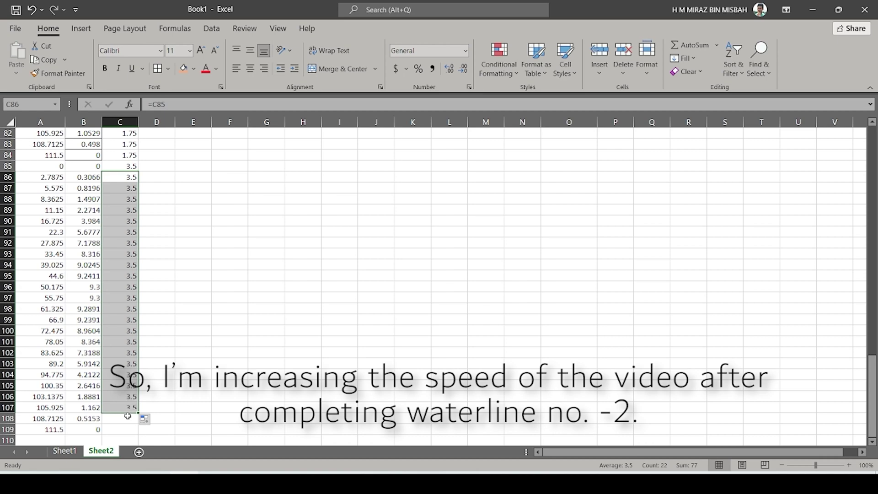
scroll(128, 413, "down", 2)
left_click_drag(138, 349, 138, 365)
- Fill the WL-2 column of the offset table, F1:F26, with light orange
scroll(190, 342, "up", 6)
scroll(190, 341, "up", 14)
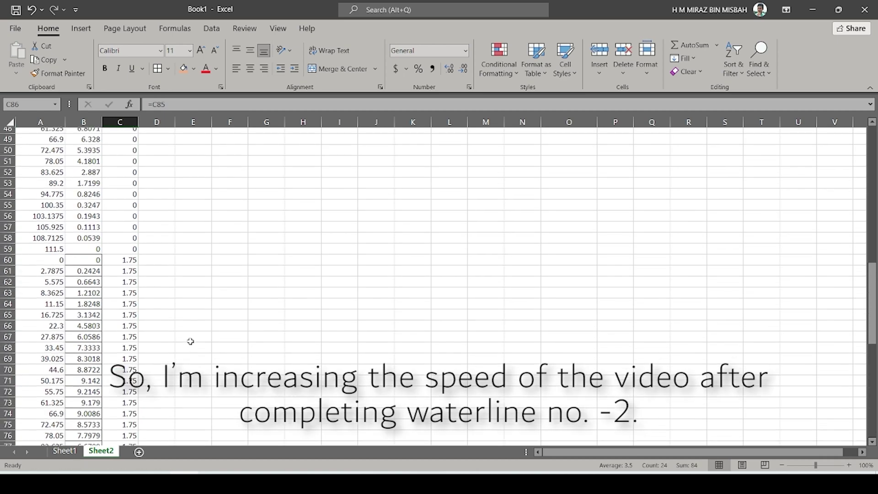
scroll(191, 341, "up", 9)
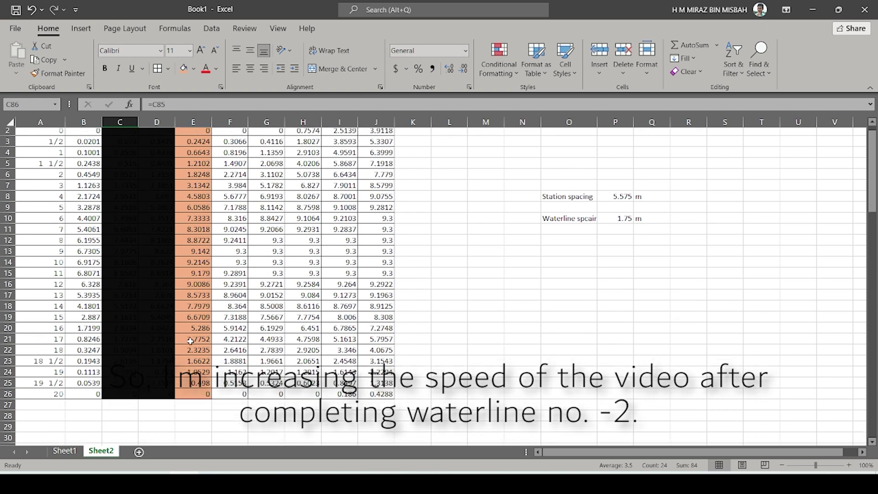
left_click(238, 131)
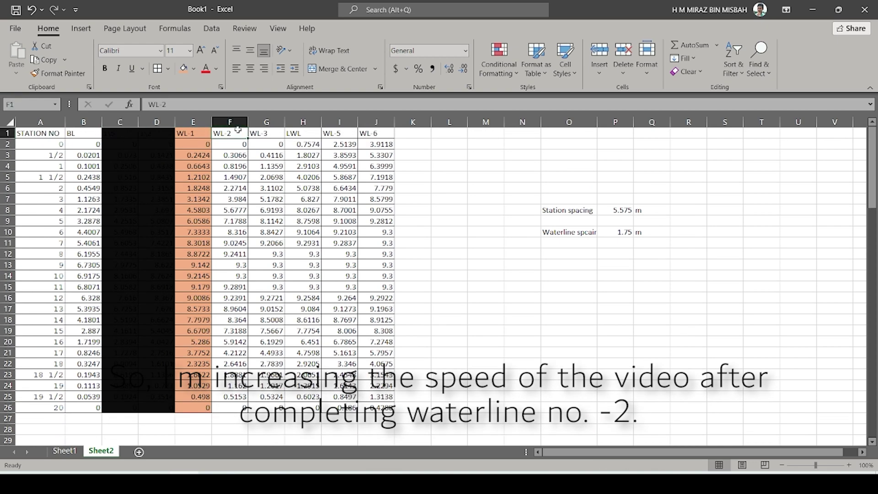
left_click(234, 406, "shift")
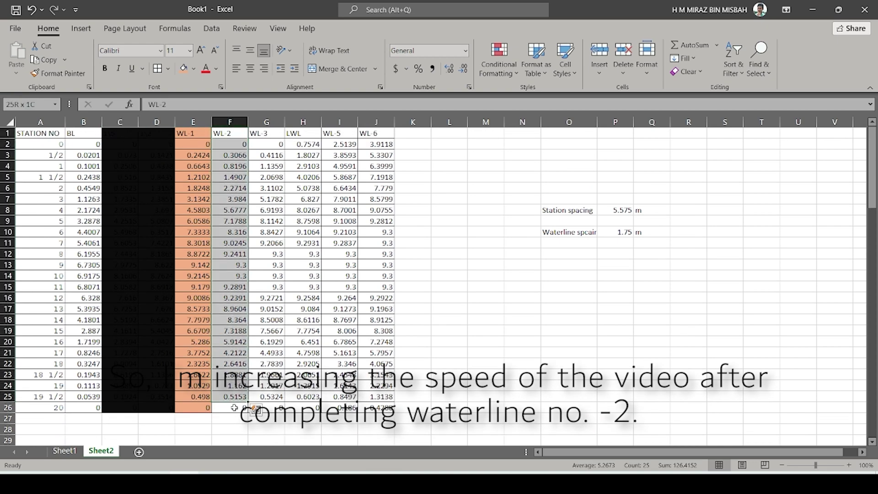
left_click(182, 71)
scroll(303, 410, "down", 4)
scroll(302, 410, "up", 4)
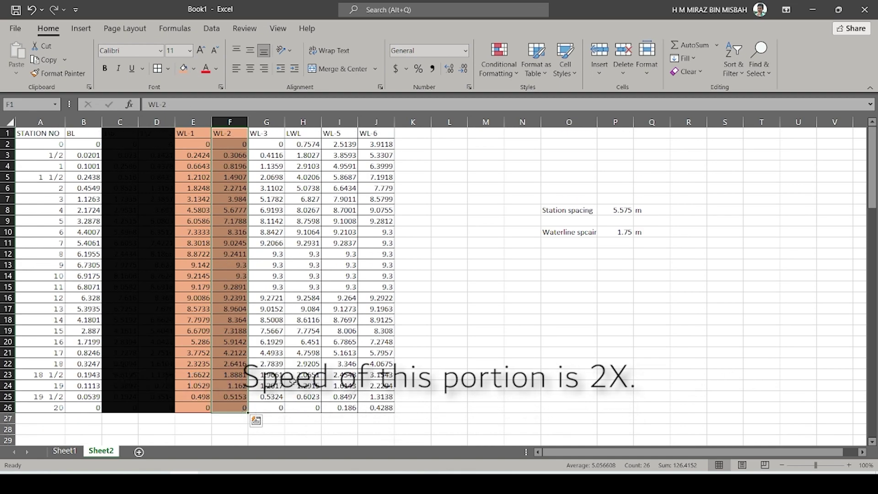
- Copy the WL-2 X coordinates A85:A109 into the X column starting at A110
scroll(264, 243, "down", 19)
scroll(265, 244, "down", 12)
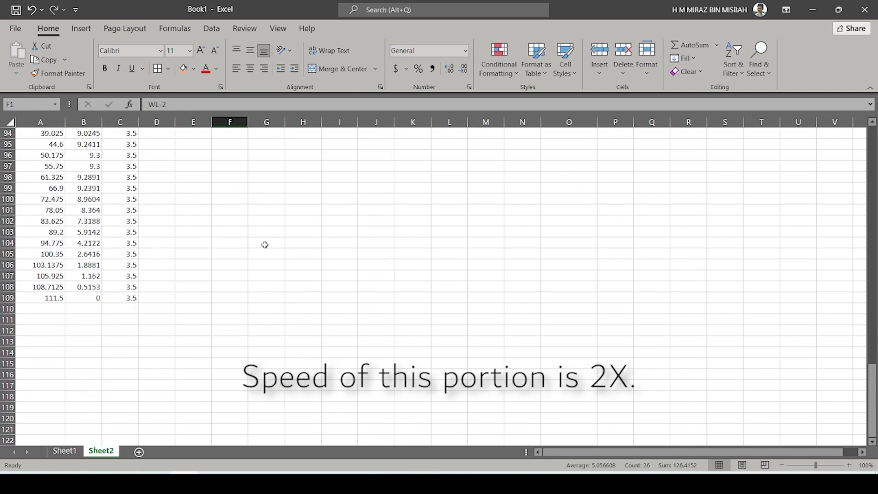
scroll(265, 243, "up", 5)
left_click(58, 201)
scroll(57, 206, "down", 6)
left_click(50, 264, "shift")
key("ctrl+c")
left_click(49, 279)
key("ctrl+v")
scroll(49, 277, "down", 3)
- Copy the WL-3 half-breadths G2:G26 as values into the Y column starting at B110
scroll(49, 278, "up", 20)
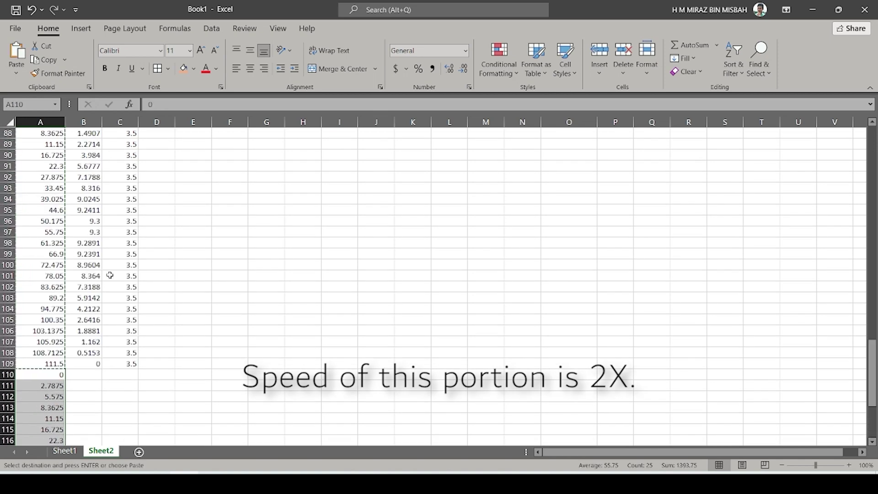
left_click(274, 143)
left_click(278, 407, "shift")
key("ctrl+c")
scroll(277, 409, "down", 20)
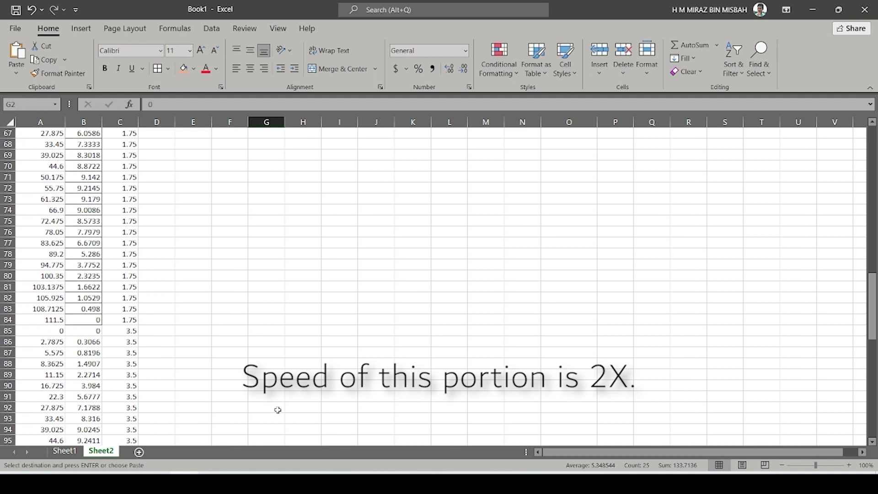
right_click(95, 276)
left_click(123, 220)
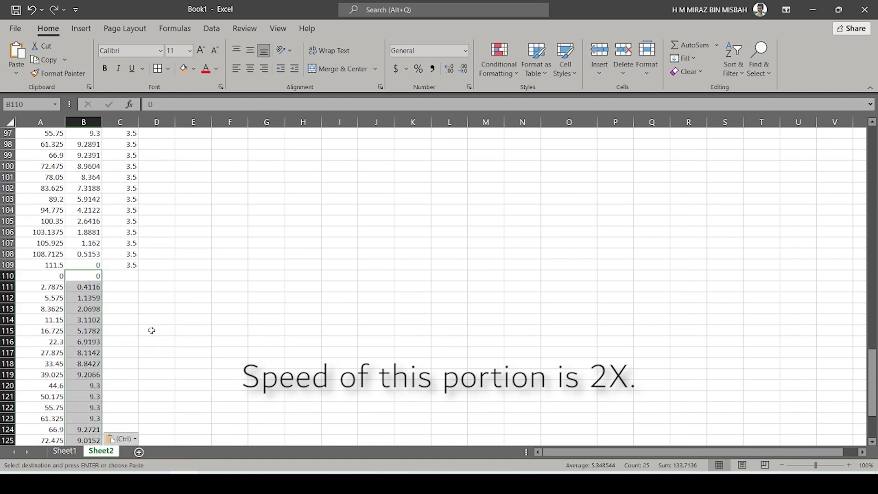
- Try the formula =C109*3 in C110 for the WL-3 Z coordinate and compare it with the formula in C85
scroll(151, 324, "down", 4)
scroll(137, 283, "up", 3)
left_click(129, 241)
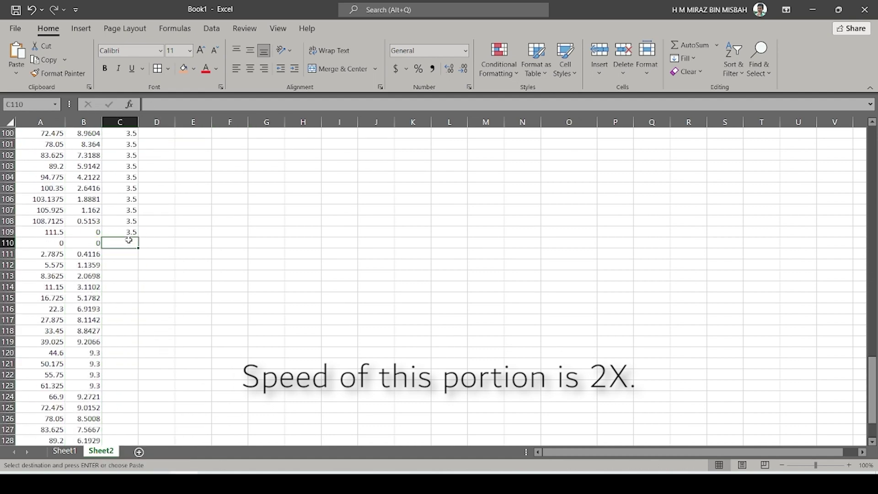
type("=")
left_click(131, 233)
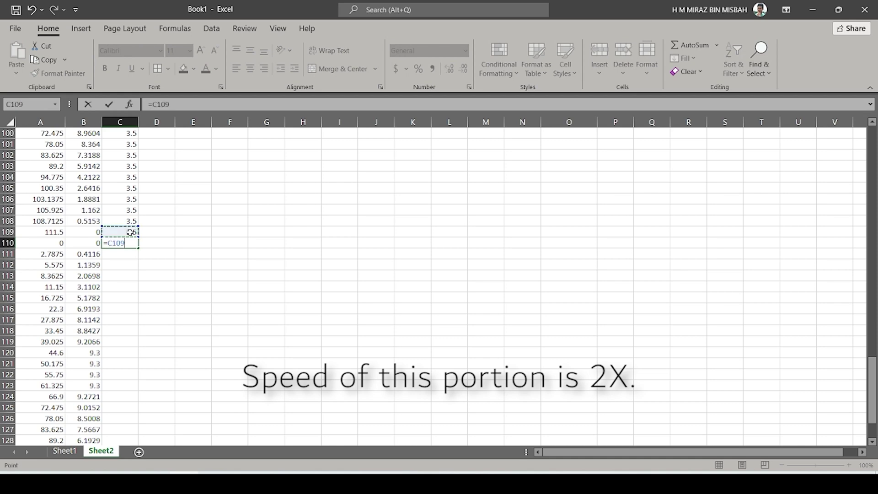
type("*")
key("Return")
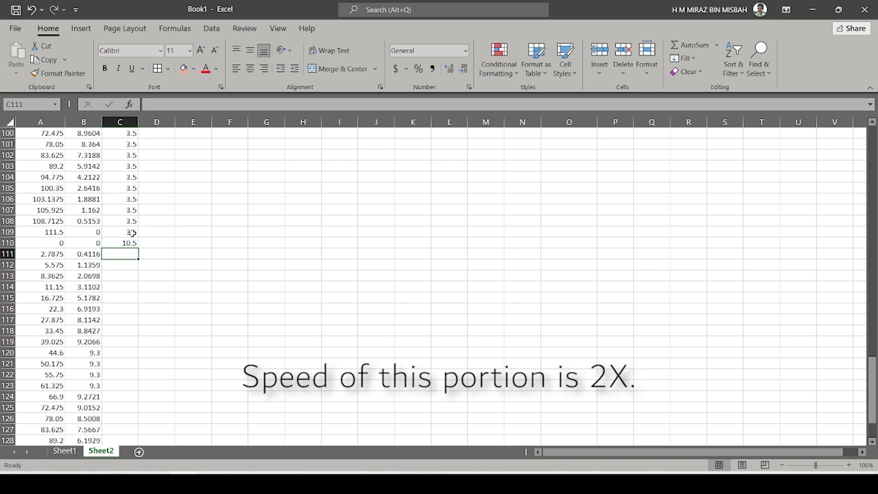
scroll(133, 232, "up", 7)
left_click(134, 187)
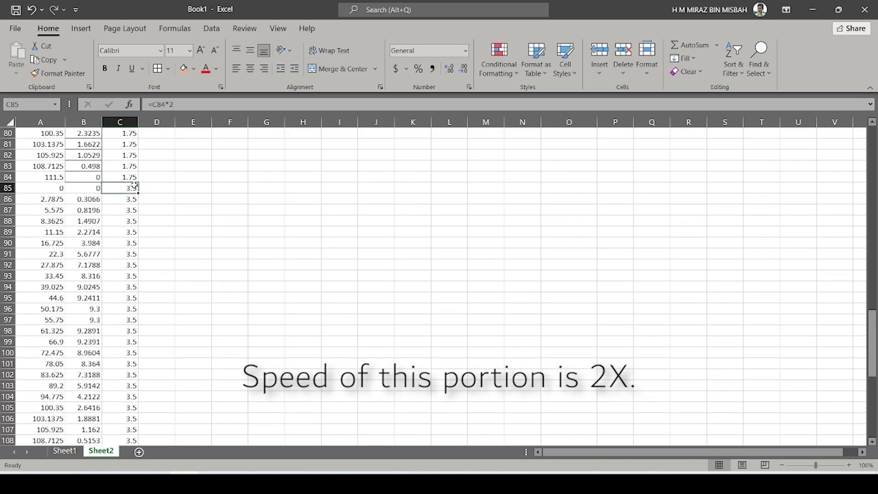
scroll(134, 255, "down", 7)
- Replace the formula in C110 with =C60*3 as the first WL-3 Z coordinate
left_click(132, 244)
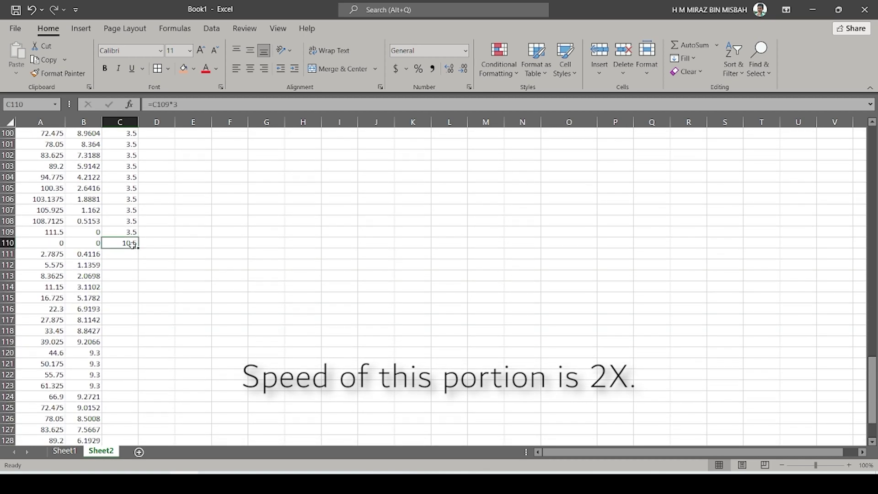
type("=")
scroll(132, 247, "up", 13)
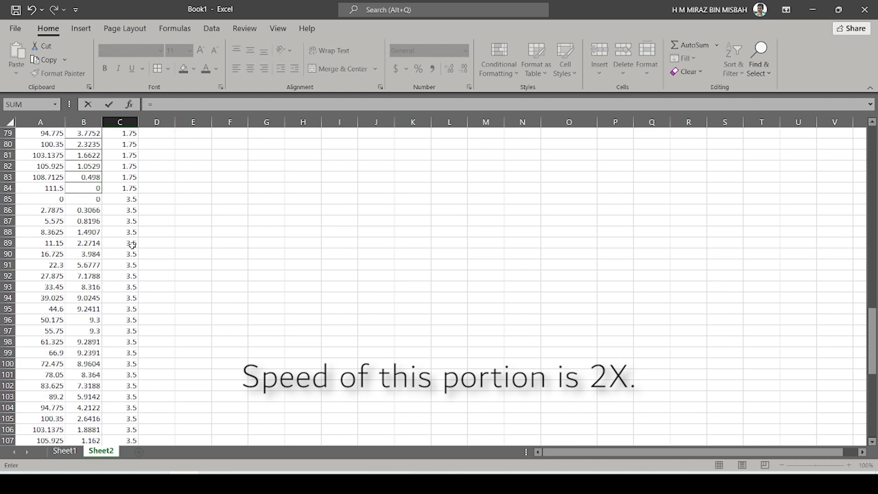
scroll(133, 247, "up", 4)
left_click(128, 254)
scroll(128, 255, "down", 17)
type("*")
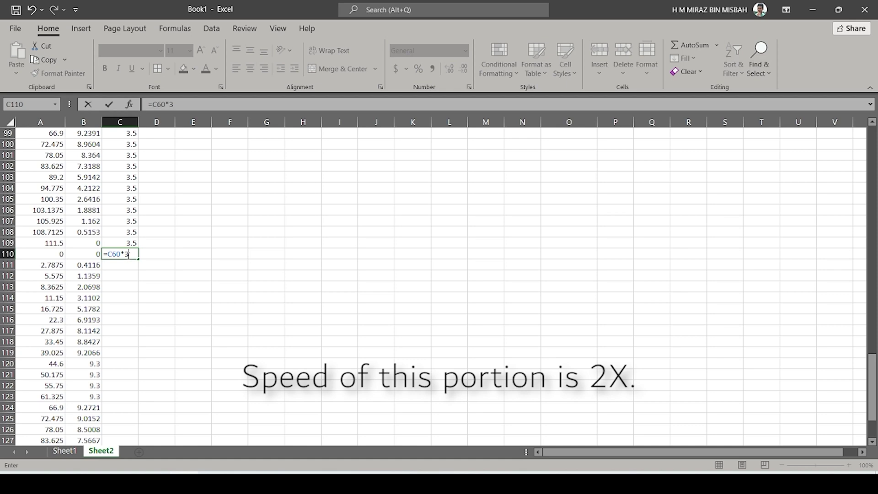
key("Return")
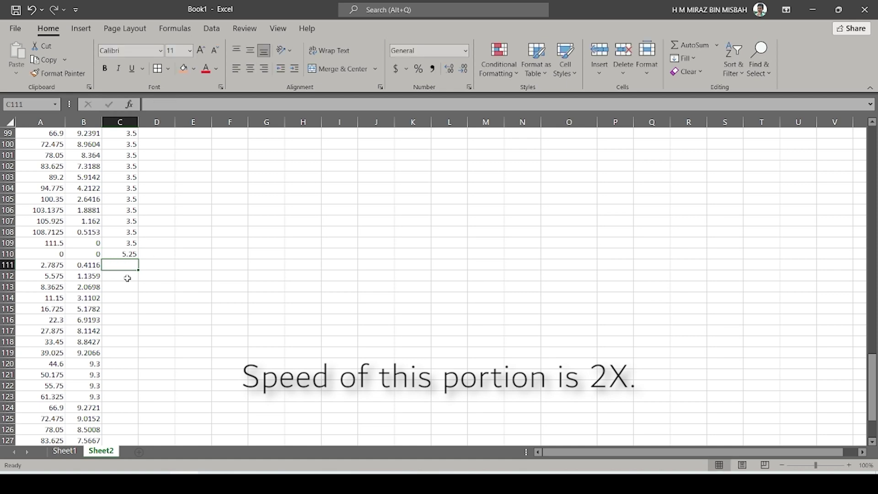
- Switch to the Word offsets document, check the height of waterline 3, and return to the Excel workbook
key("alt+Tab")
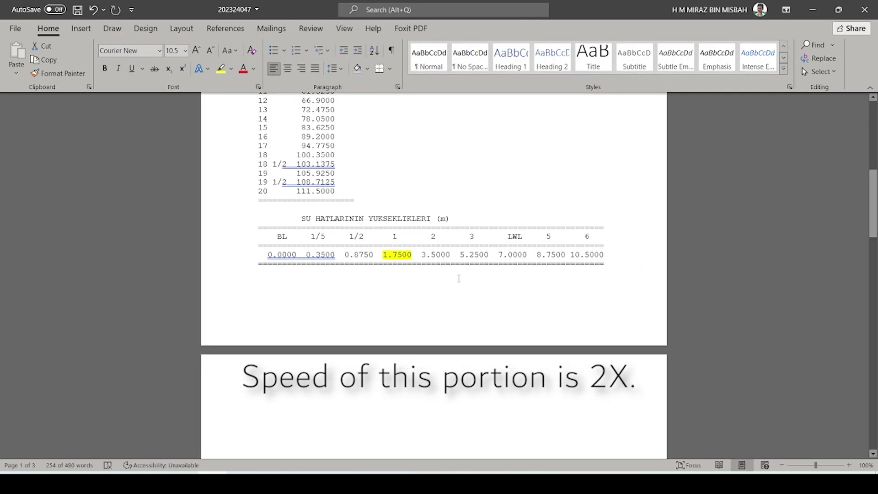
double_click(471, 254)
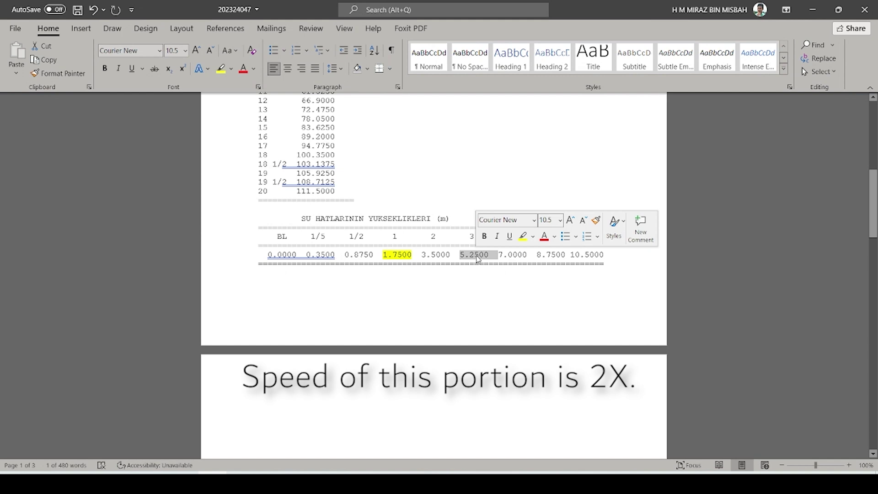
left_click(184, 483)
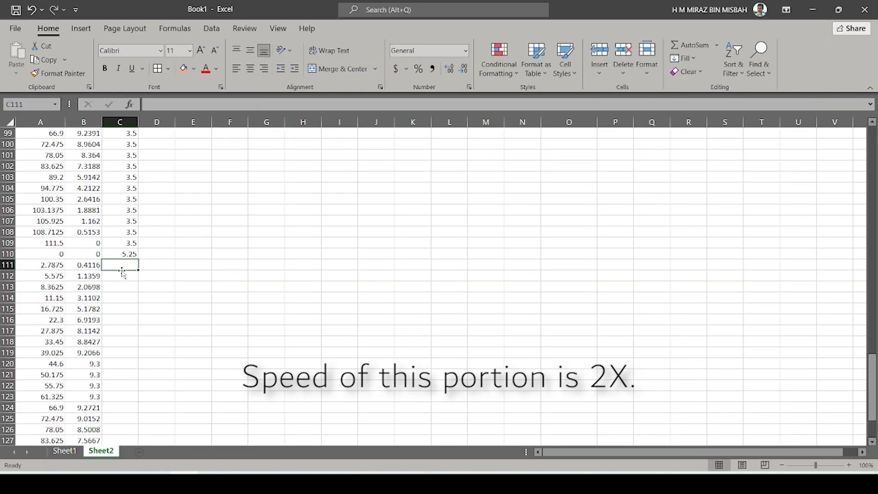
left_click(124, 255)
- Enter =C110 in C111 and fill it down to C134 for the remaining WL-3 Z coordinates
left_click(128, 263)
type("=")
left_click(126, 254)
key("Return")
left_click(124, 265)
left_click_drag(138, 270, 133, 423)
scroll(155, 401, "up", 4)
left_click(121, 287)
left_click(92, 287)
left_click(130, 344)
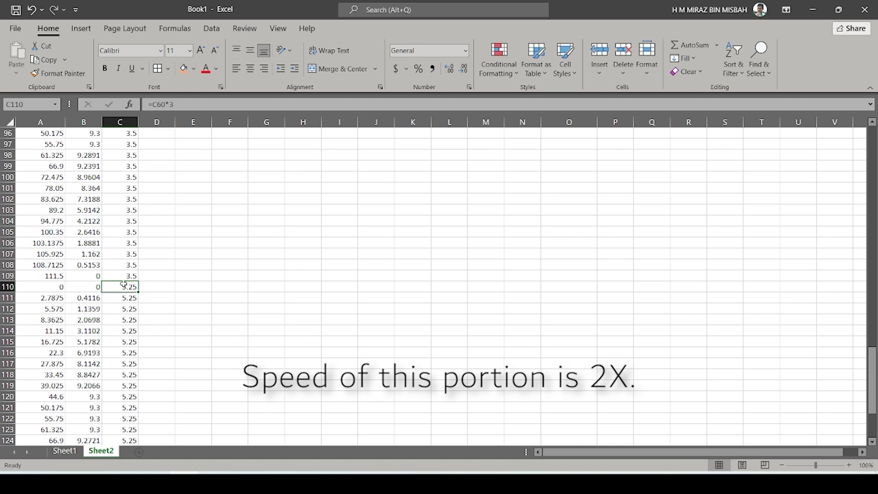
scroll(224, 298, "down", 6)
- Fill the WL-3 column of the offset table, G1:G26, with light orange
scroll(224, 298, "up", 18)
scroll(213, 322, "up", 20)
left_click(270, 134)
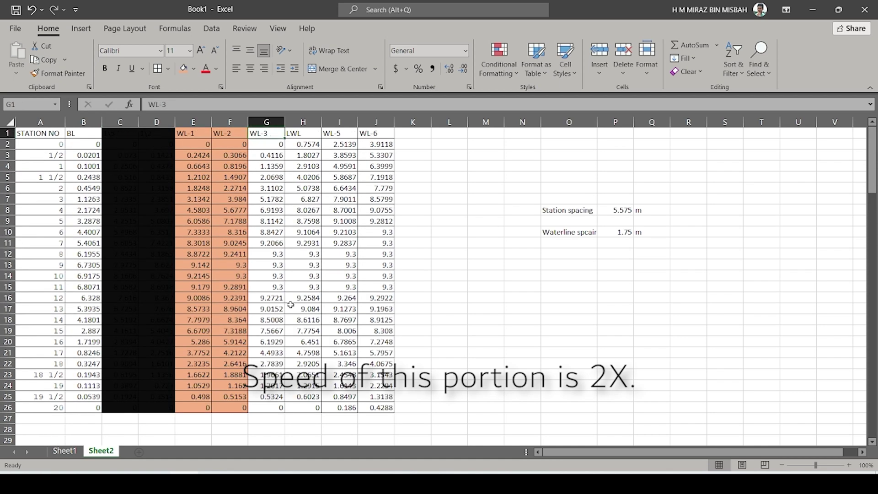
left_click(273, 410, "shift")
left_click(182, 72)
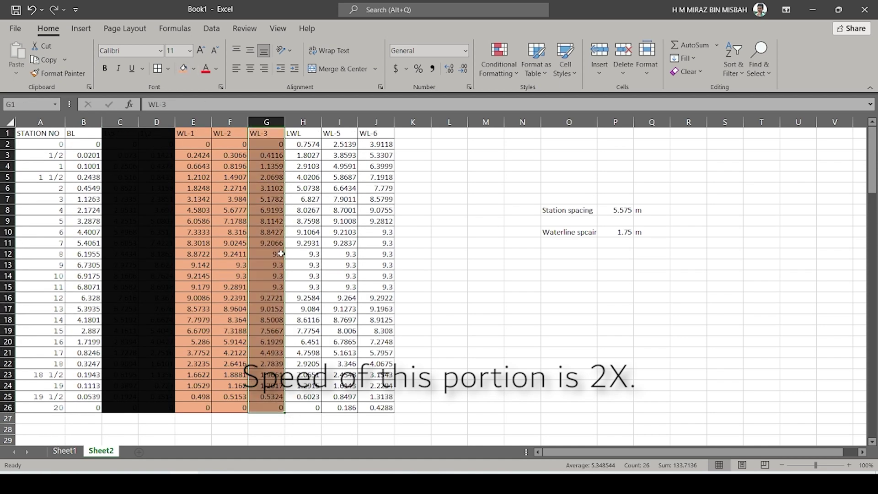
left_click(304, 134)
left_click(305, 146)
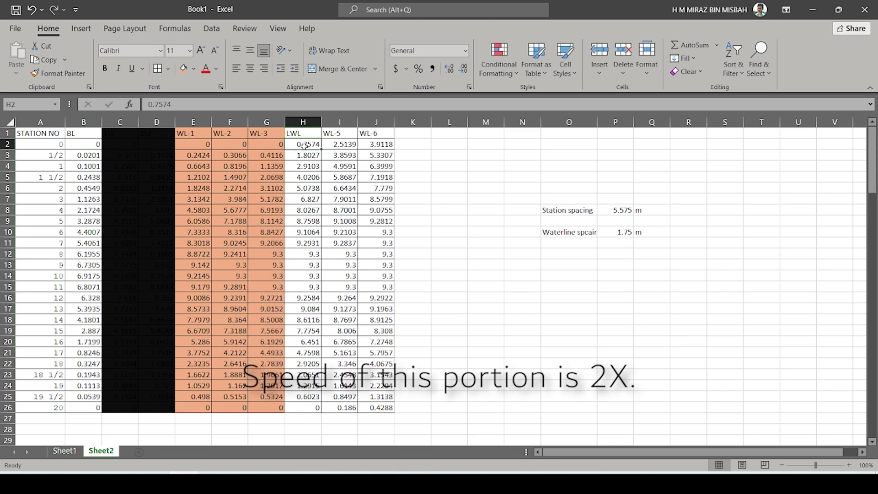
left_click(313, 410, "shift")
scroll(198, 378, "down", 20)
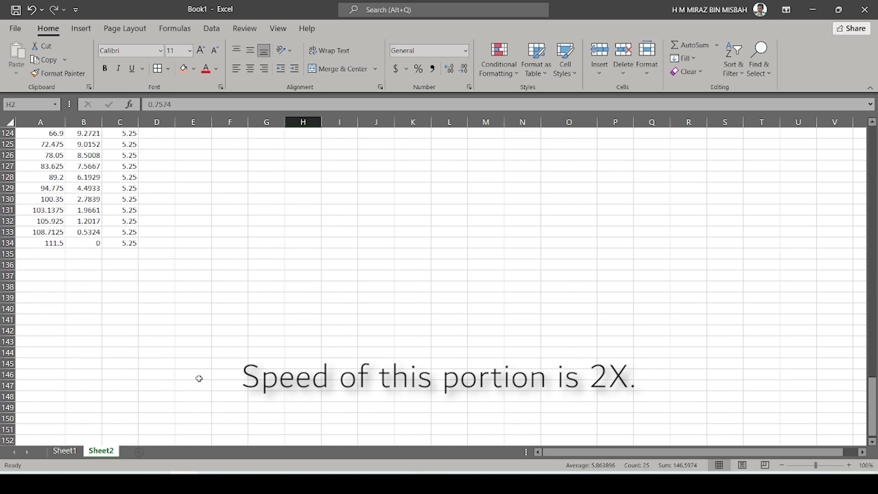
- Copy the WL-3 X coordinates A110:A134 and paste them from A135 downward as the LWL X coordinates
left_click(59, 145)
left_click(52, 406, "shift")
key("ctrl+c")
scroll(46, 397, "down", 1)
left_click(35, 390)
key("ctrl+v")
scroll(35, 390, "down", 2)
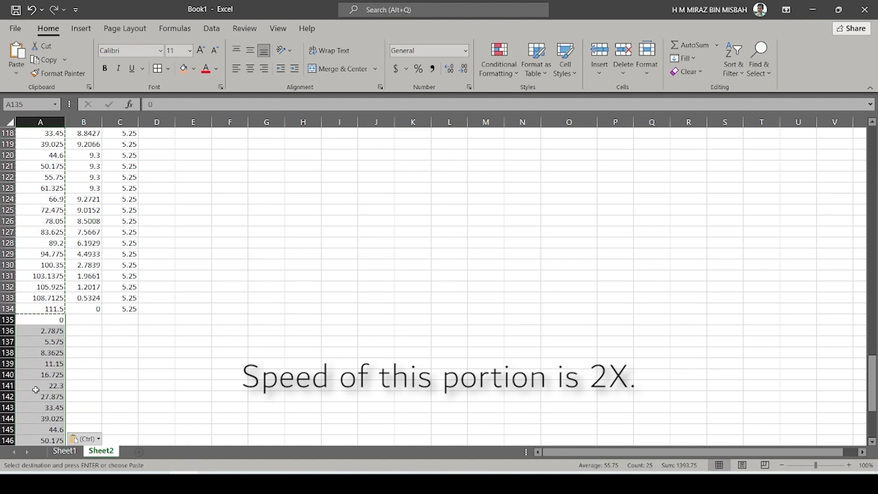
- Copy the LWL offsets H2:H26 and paste them from B135 downward without the source borders as the Y coordinates
scroll(36, 389, "up", 4)
scroll(36, 389, "up", 20)
left_click(302, 144)
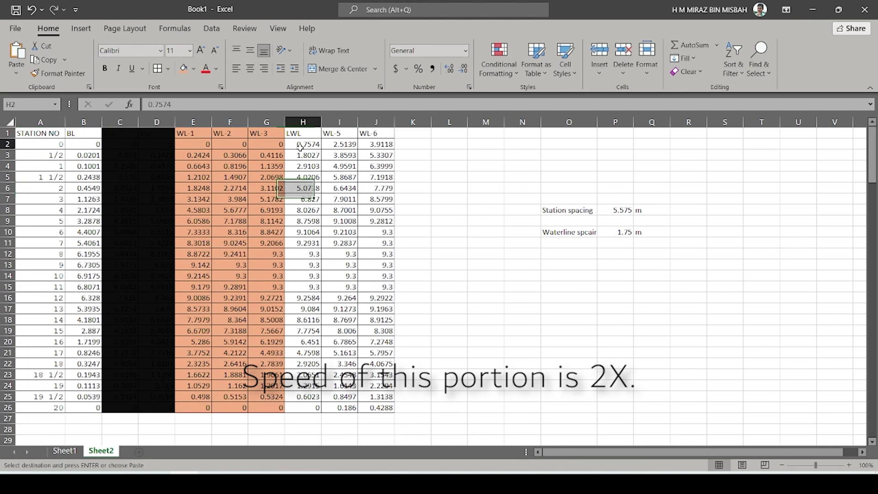
left_click(315, 407, "shift")
scroll(313, 407, "down", 20)
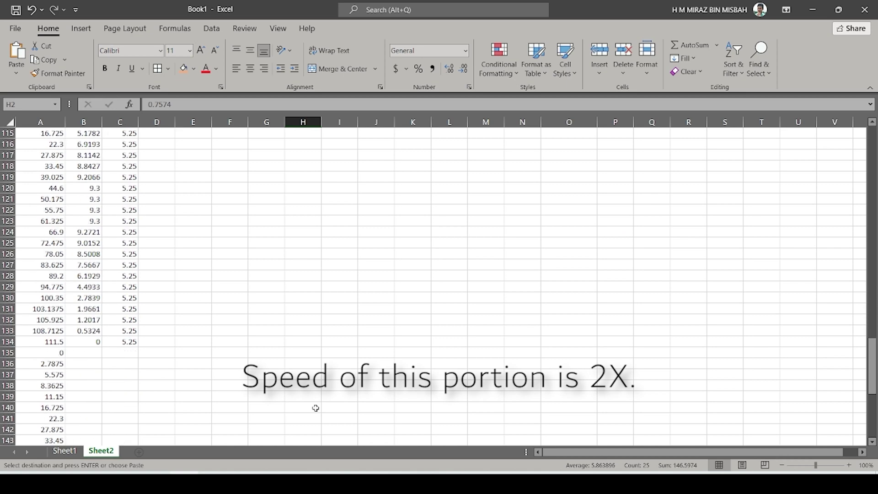
left_click(92, 158)
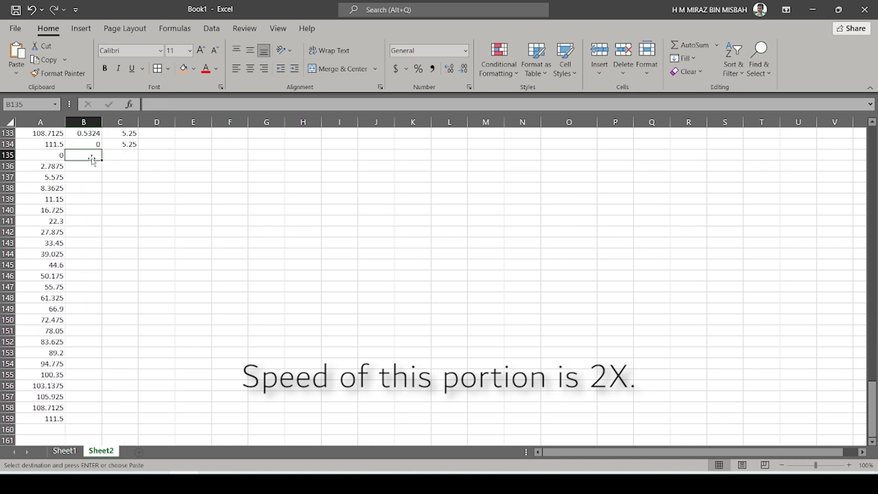
right_click(92, 157)
left_click(137, 216)
left_click(177, 335)
- Enter =C60*4 in C135 as the first LWL Z coordinate
scroll(137, 192, "up", 2)
left_click(132, 228)
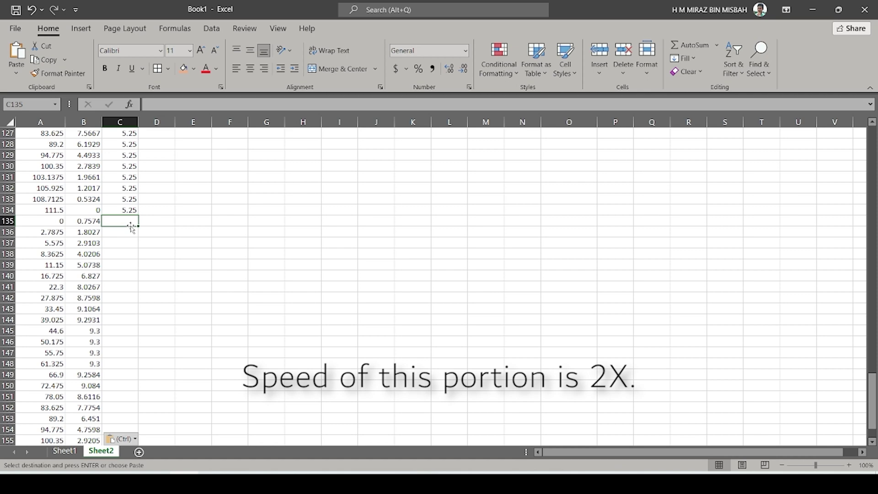
type("=")
scroll(132, 224, "up", 20)
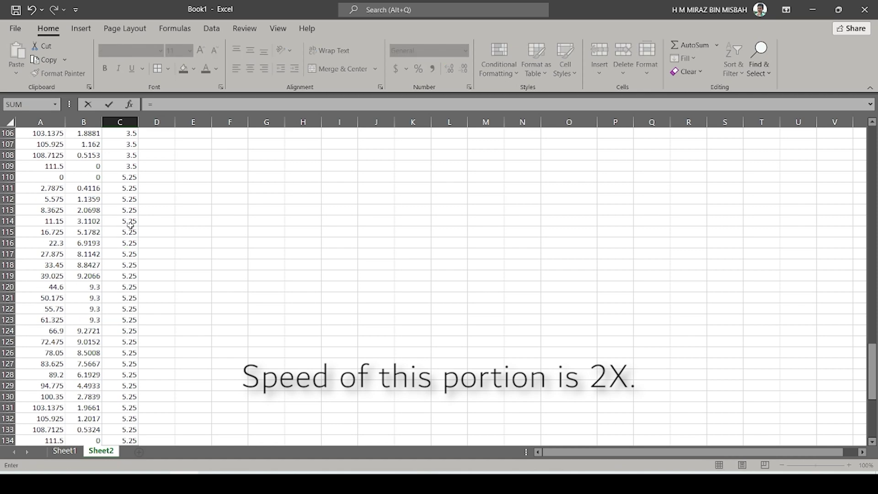
left_click(131, 286)
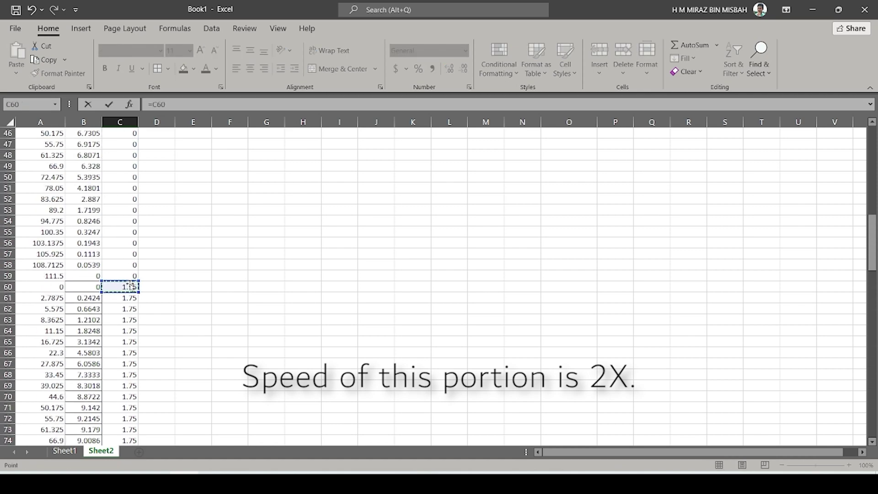
scroll(294, 289, "down", 20)
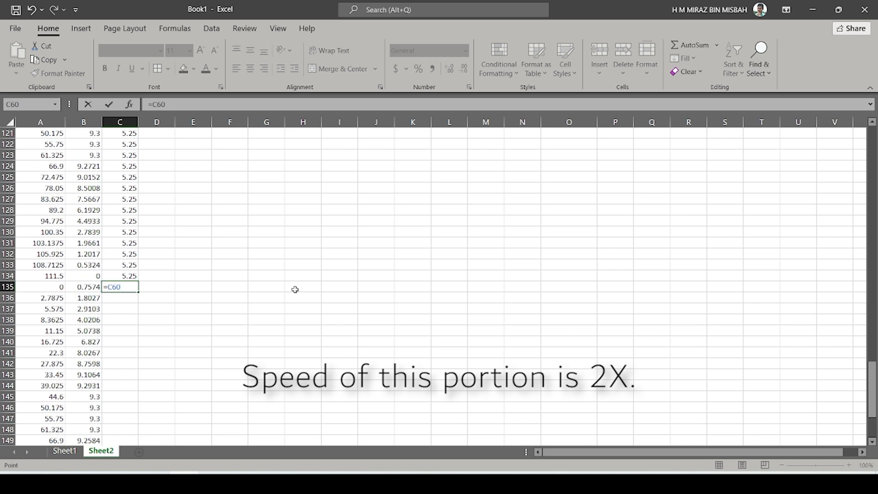
type("*")
key("Return")
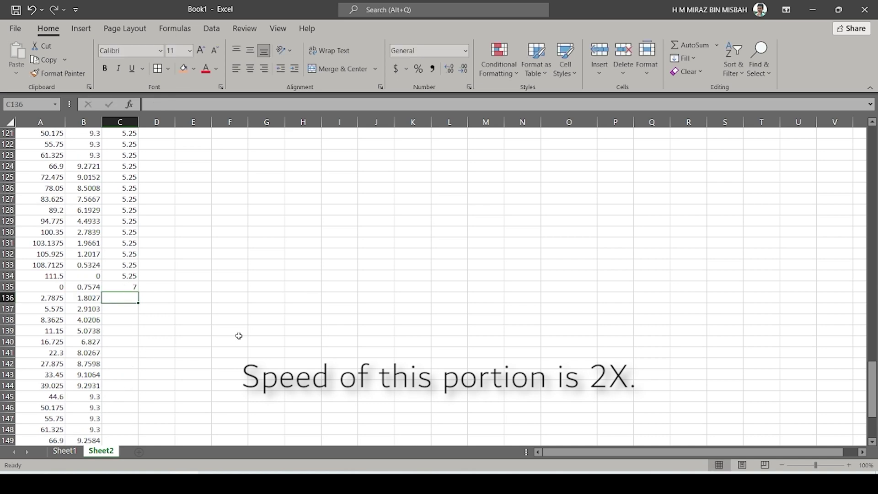
- Switch to the Word offsets document, check the height of the LWL, and return to the Excel workbook
left_click(214, 483)
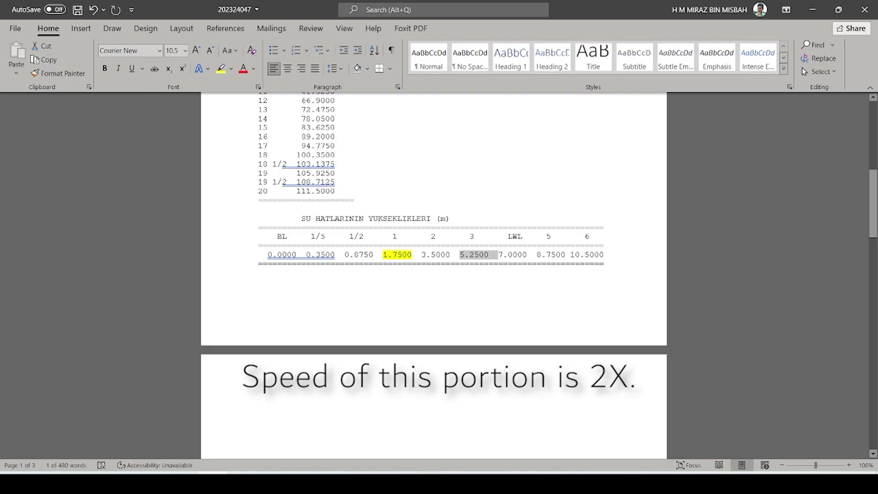
left_click_drag(499, 256, 513, 256)
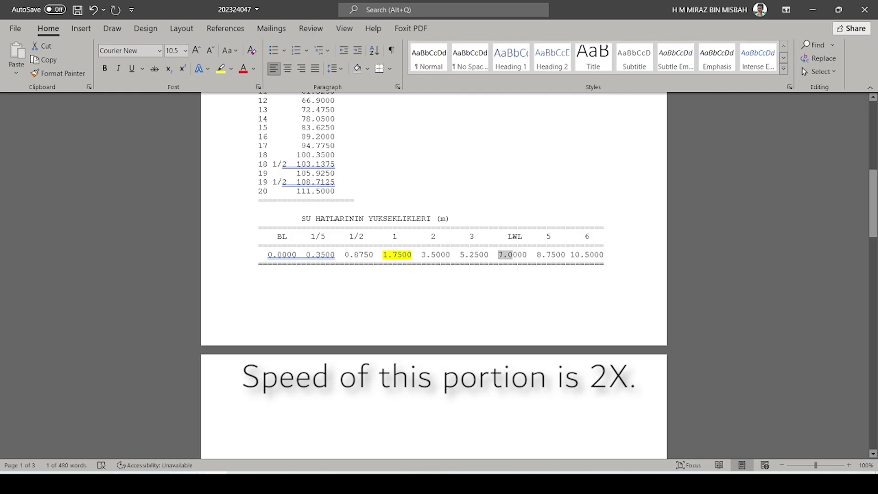
left_click(185, 482)
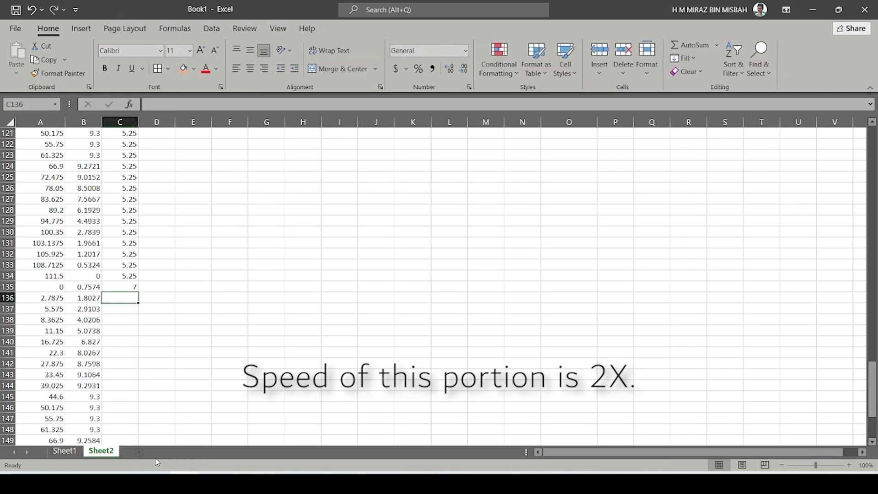
- Enter =C135 in C136 and fill it down to C159 for the remaining LWL Z coordinates
left_click(128, 295)
type("=")
left_click(130, 287)
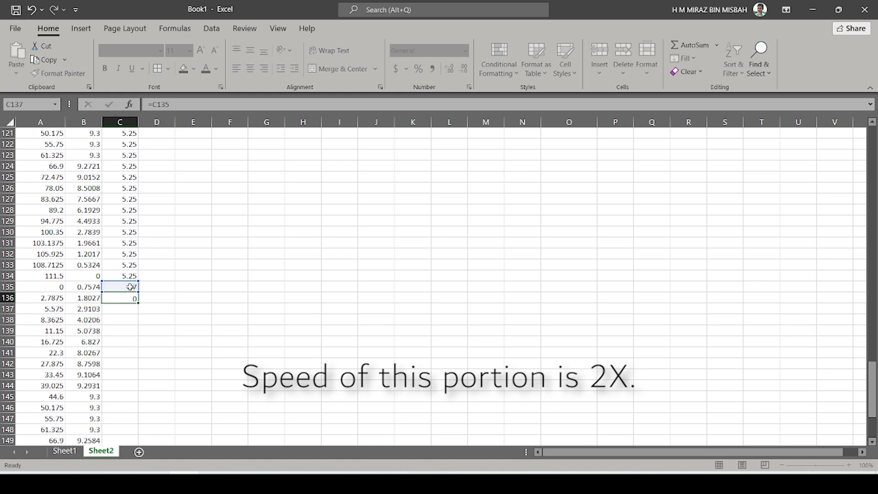
key("Return")
left_click(119, 287)
left_click(95, 287)
left_click(139, 342)
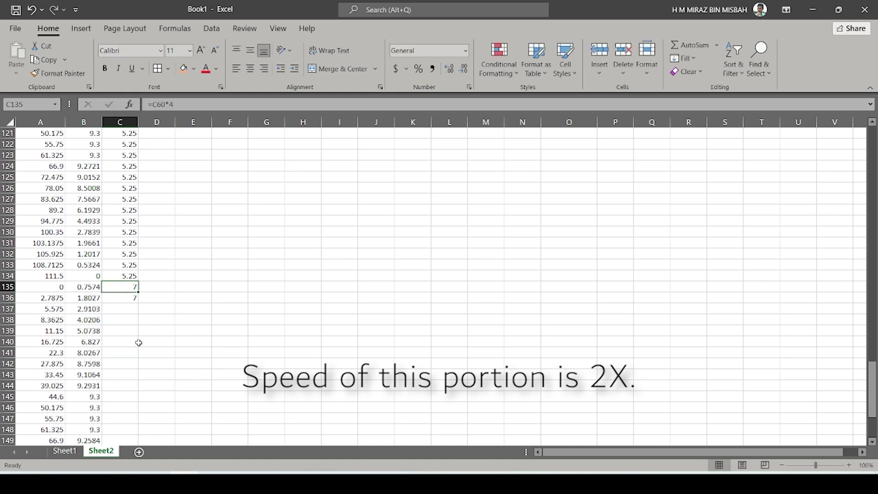
left_click(133, 297)
left_click_drag(138, 303, 130, 397)
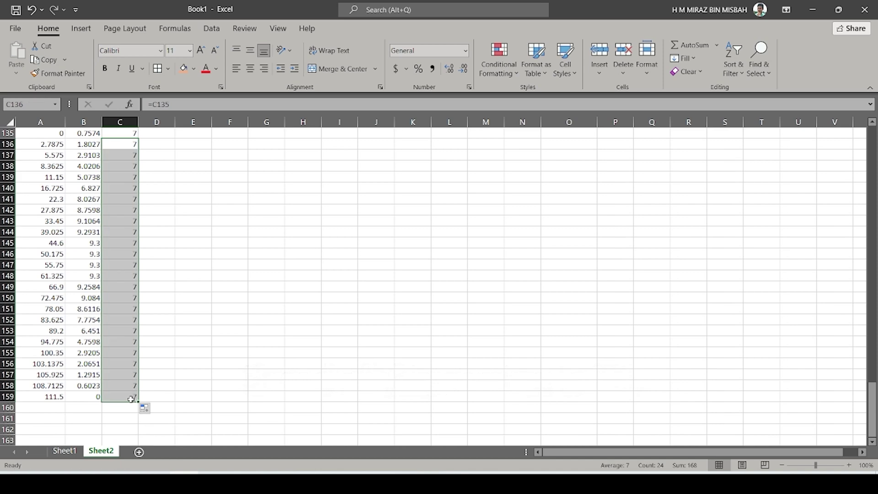
- Apply borders to every cell of the X, Y, Z coordinate table, A34:C159
scroll(272, 330, "up", 11)
scroll(272, 329, "up", 20)
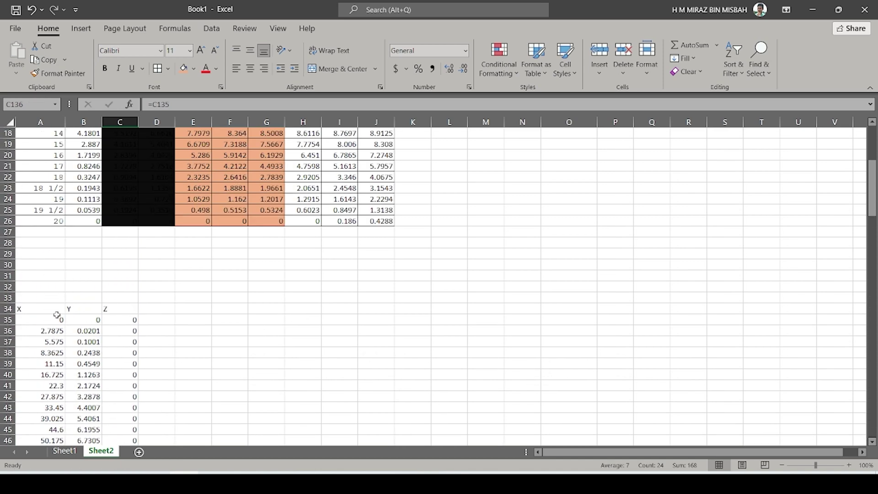
left_click(35, 309)
scroll(114, 312, "down", 20)
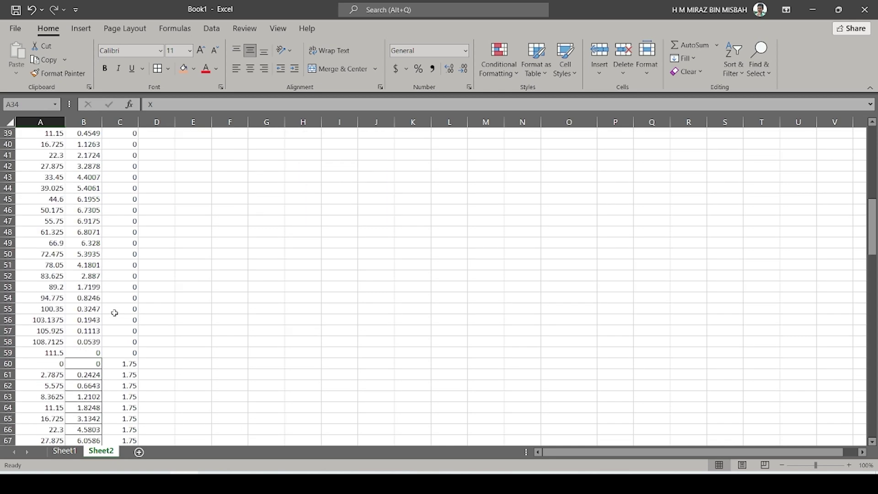
scroll(114, 314, "down", 12)
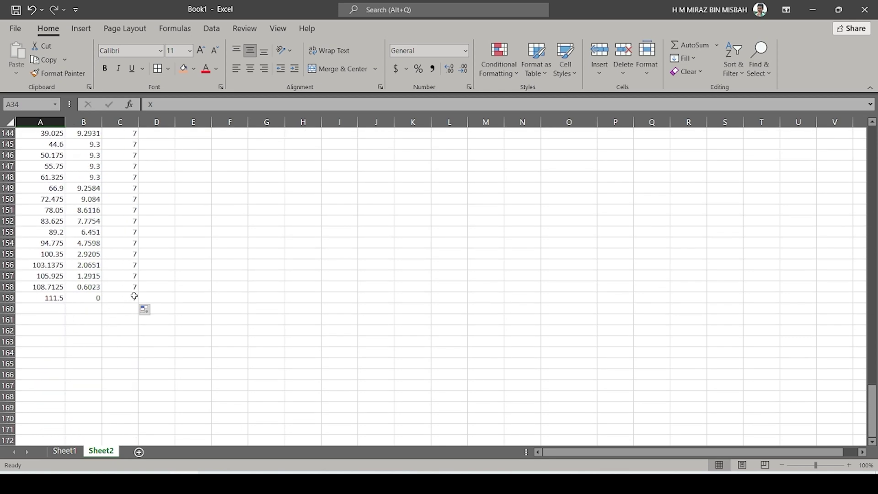
left_click(134, 296, "shift")
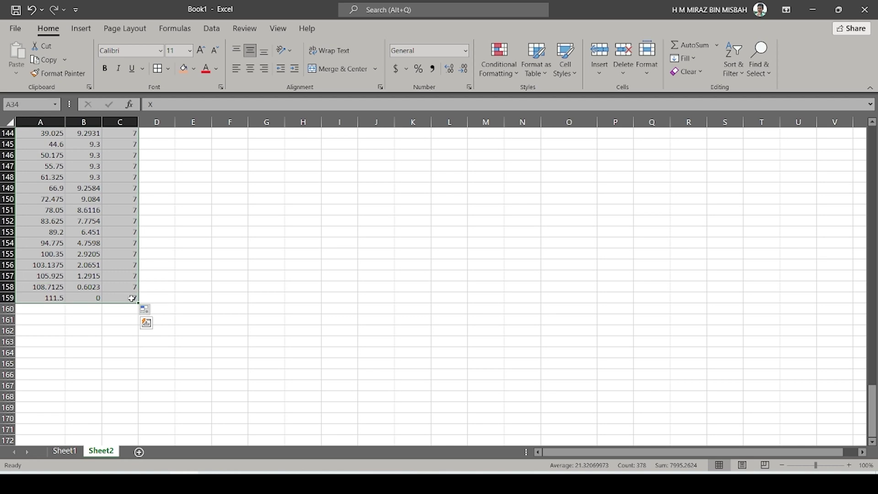
scroll(141, 276, "up", 8)
scroll(141, 276, "up", 20)
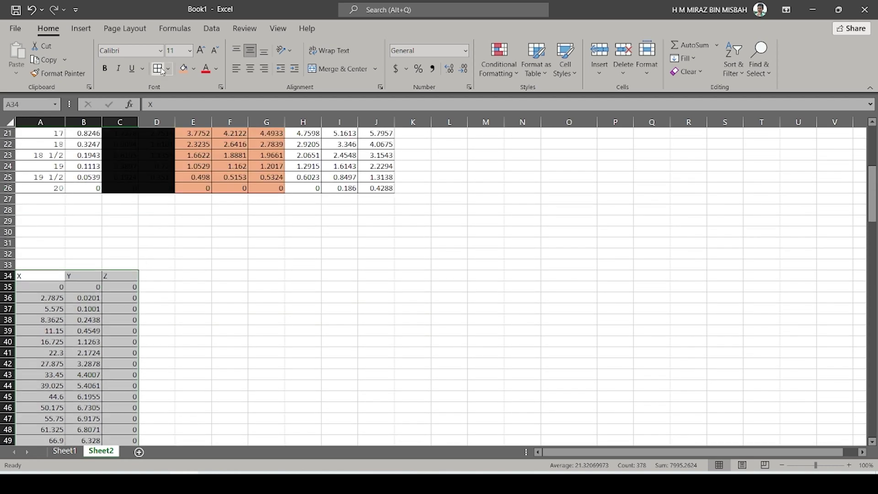
left_click(199, 295)
- Copy the X, Y, Z coordinates in A35:C159 without the header row and paste them into a blank Notepad document
left_click(41, 285)
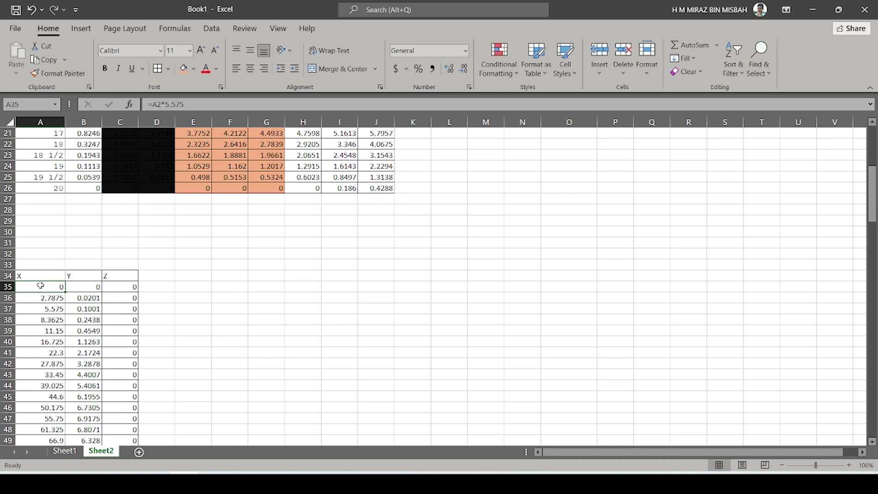
scroll(40, 285, "down", 20)
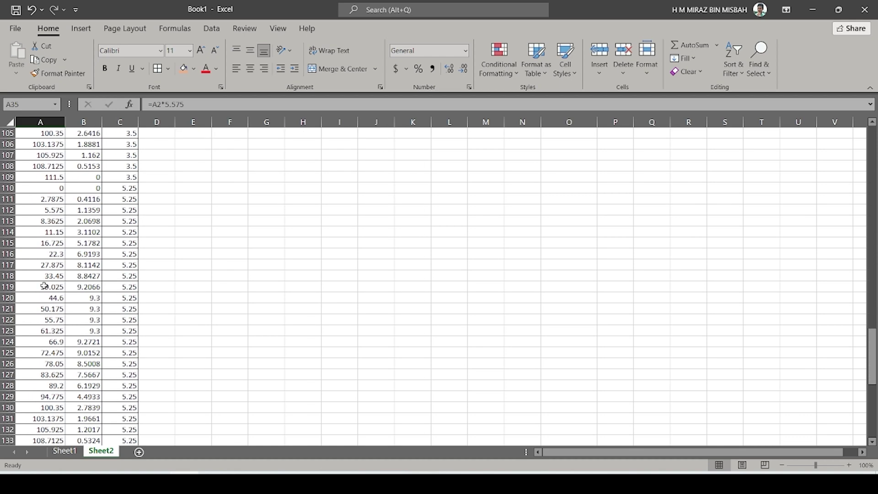
scroll(45, 284, "down", 3)
left_click(123, 197, "shift")
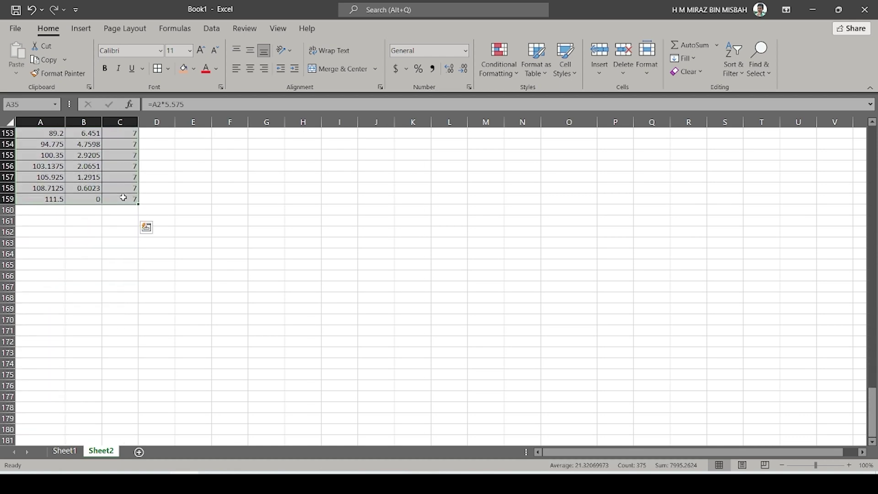
key("ctrl+c")
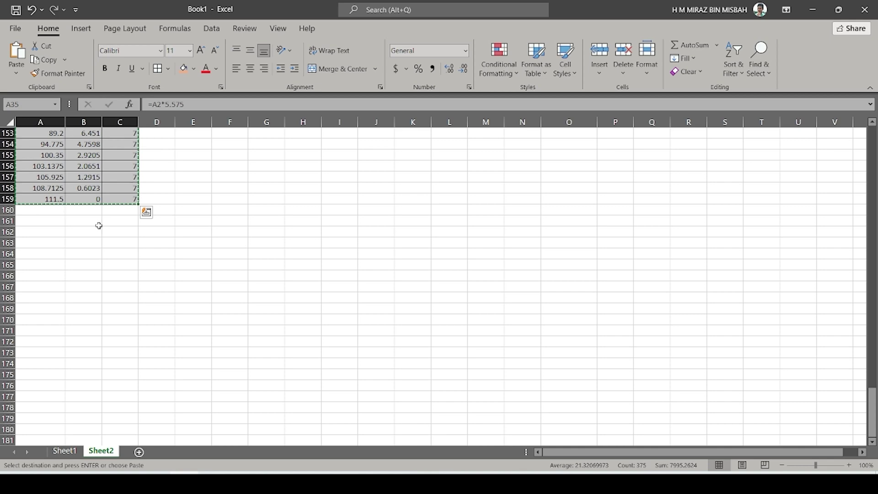
left_click(127, 483)
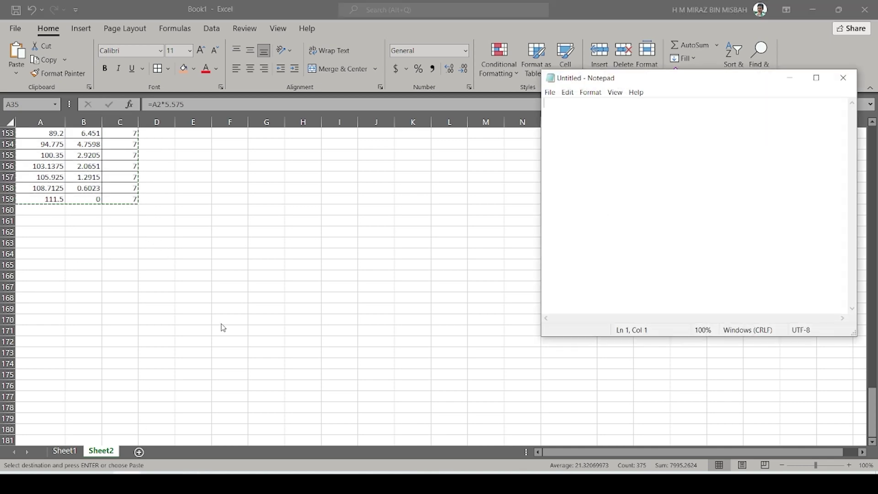
left_click_drag(670, 82, 375, 89)
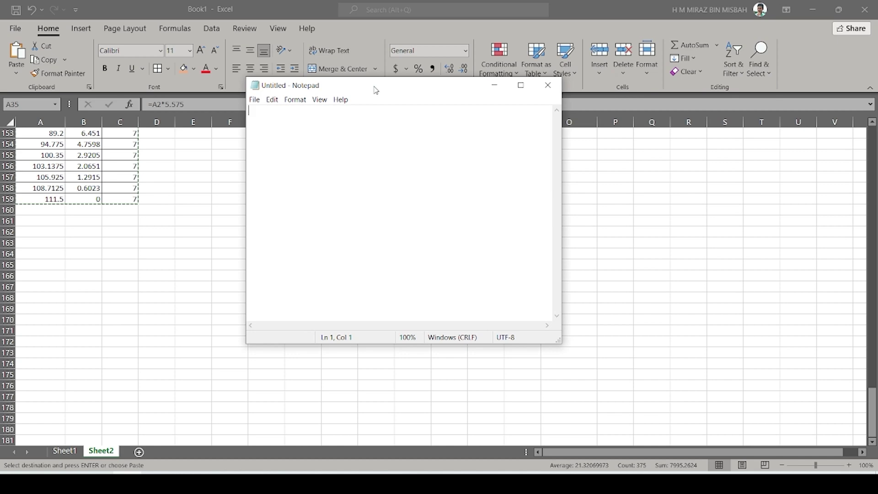
key("ctrl+v")
scroll(406, 165, "up", 20)
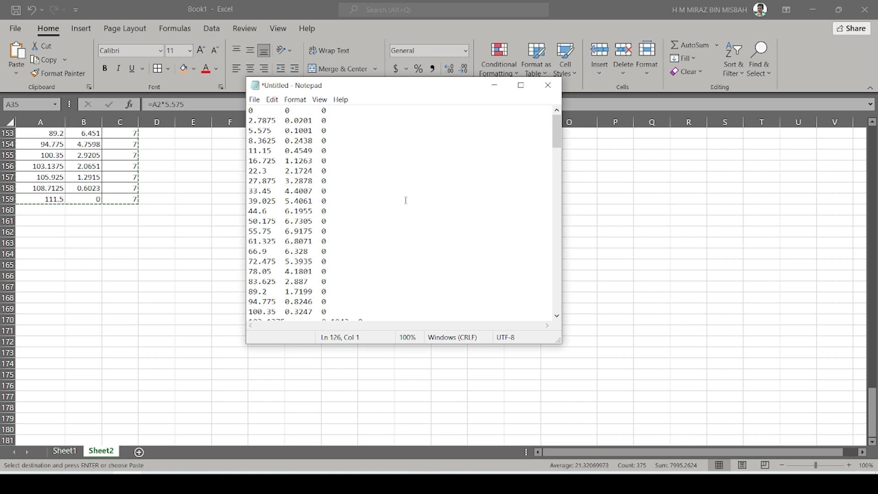
- Save the Notepad coordinate list in the Documents folder as the text file LINE-1
key("ctrl+s")
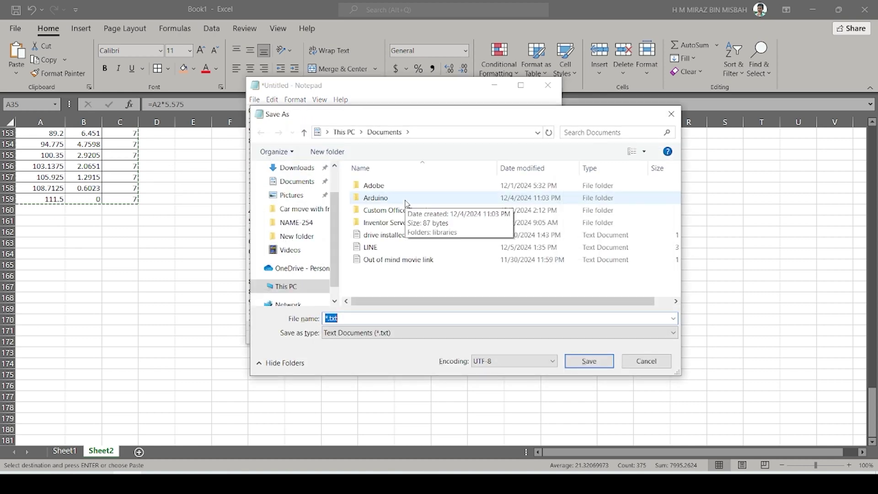
type("li")
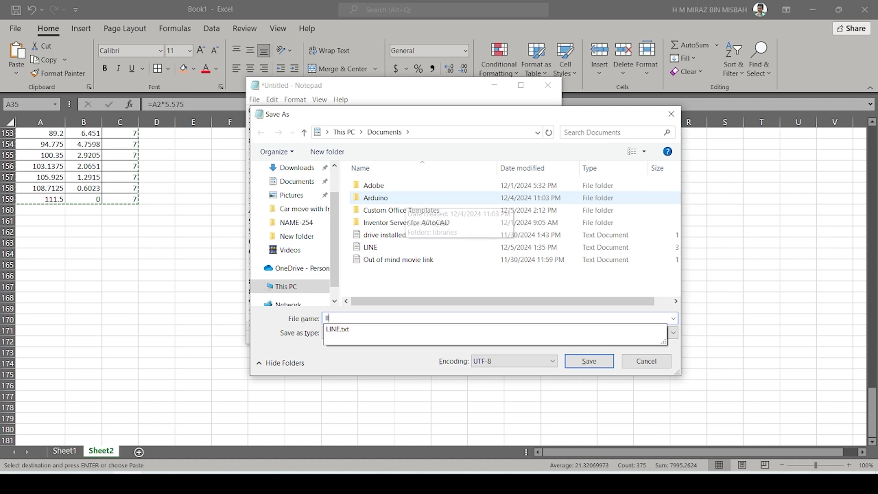
key("BackSpace")
type("LIN3-")
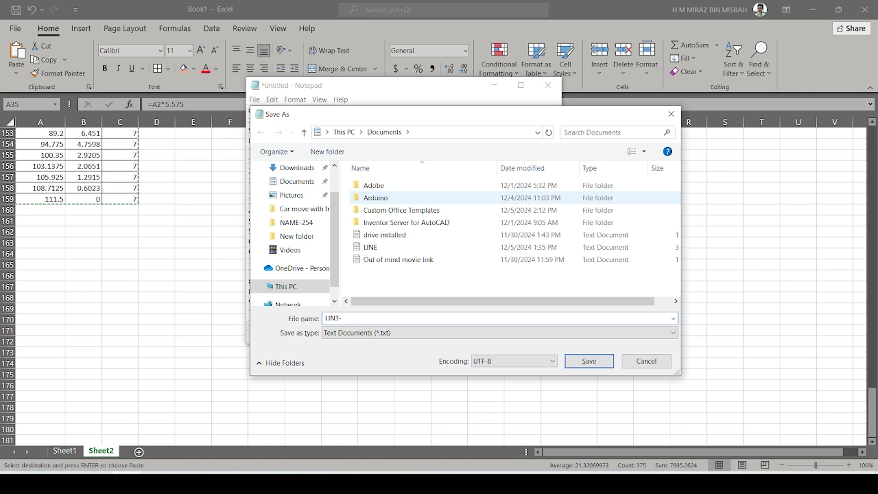
key("BackSpace")
key("BackSpace")
type("E")
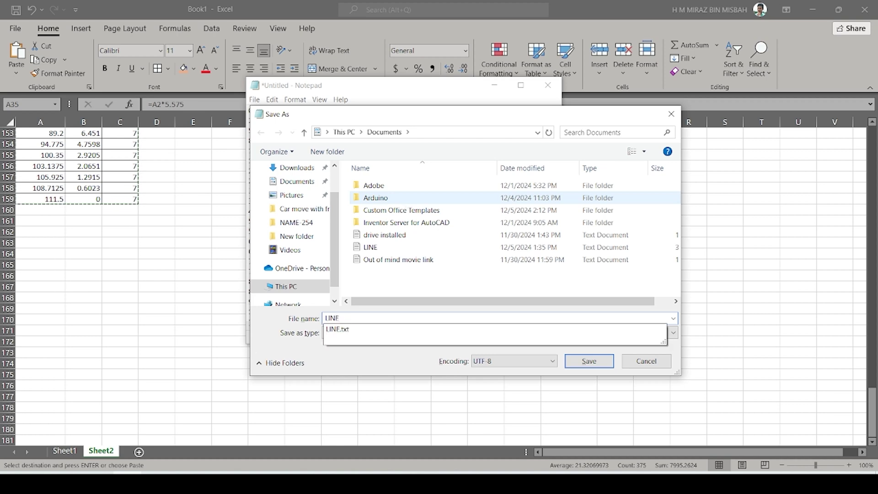
type("=1")
key("BackSpace")
key("BackSpace")
type("-1")
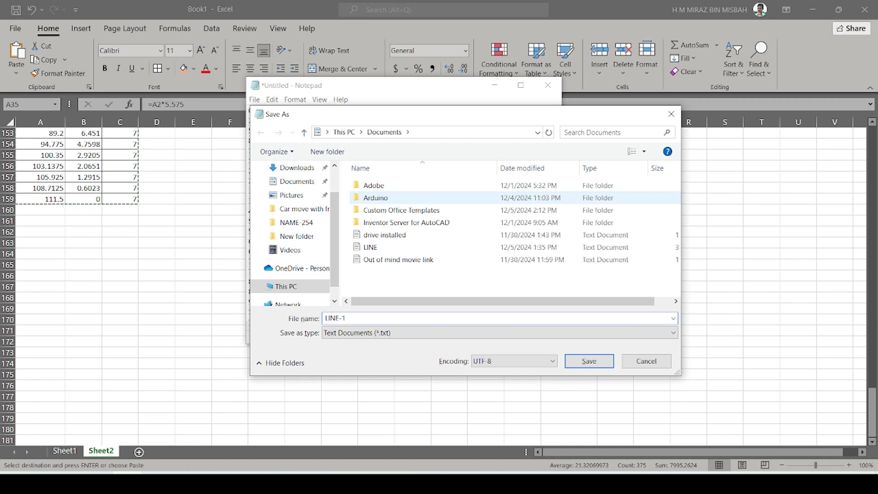
key("Return")
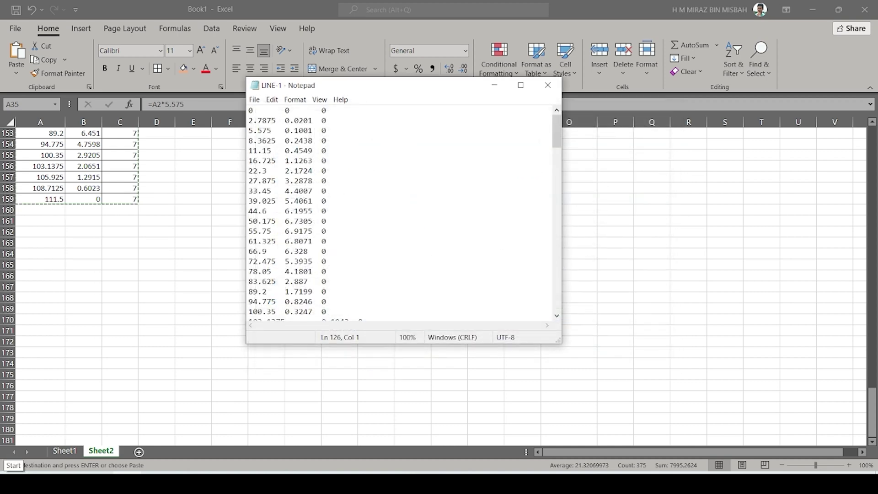
- Switch to Rhinoceros 7 by launching it, and dismiss its start screen to work in an untitled model
key("super")
type("RH")
key("Return")
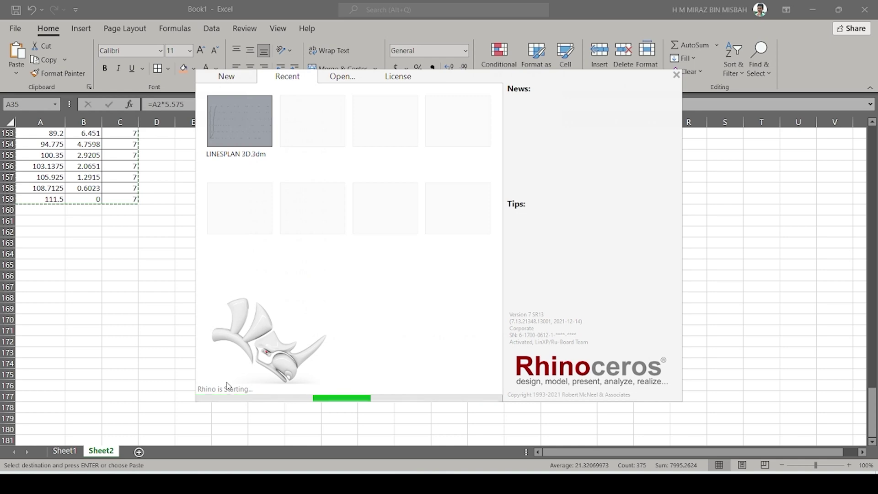
left_click(247, 78)
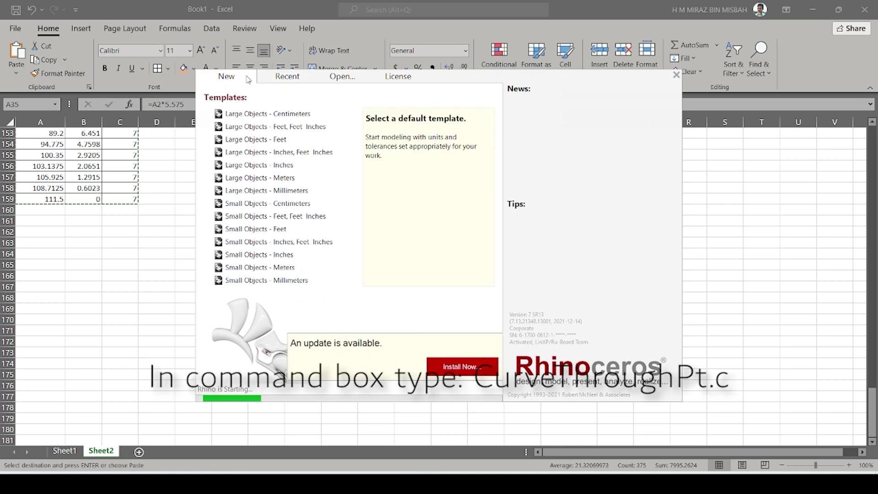
left_click(278, 76)
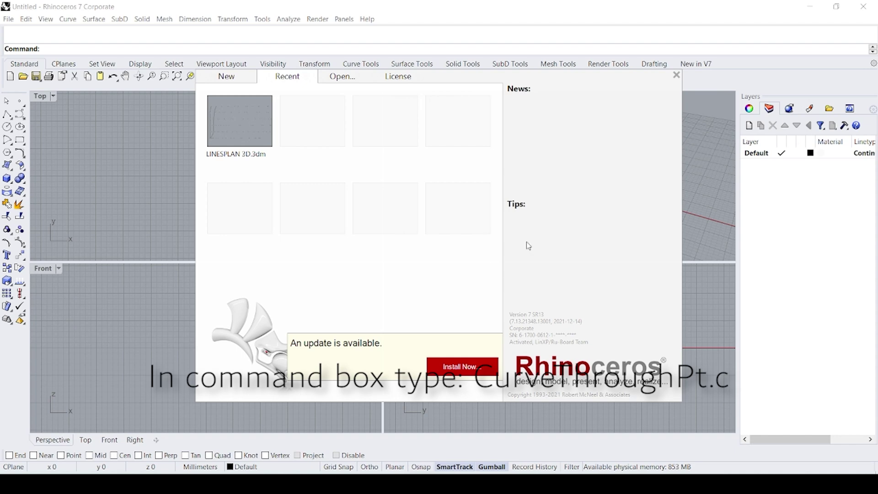
left_click(677, 75)
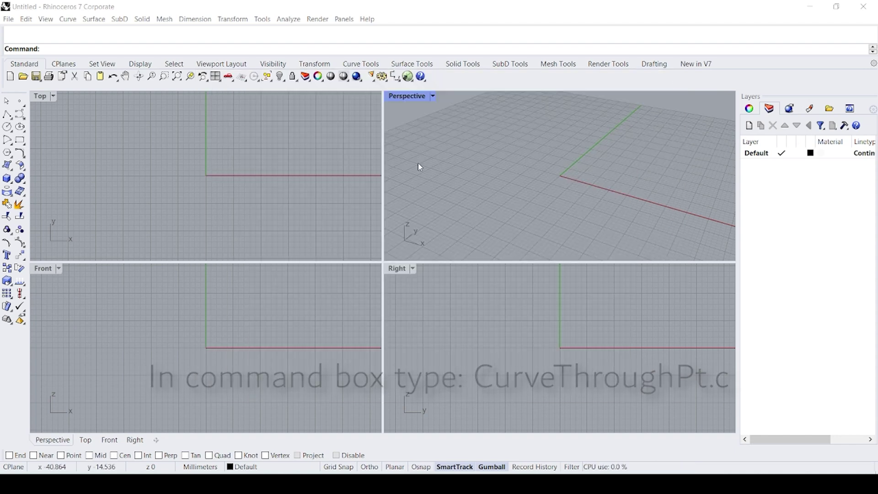
- Import LINE-1 from the Documents folder as individual points, using the tab delimiter and no point cloud
left_click(8, 20)
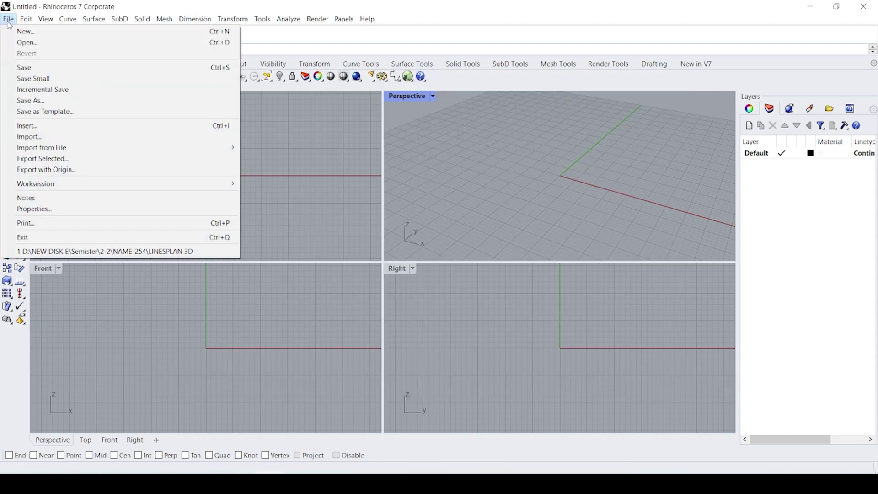
left_click(56, 138)
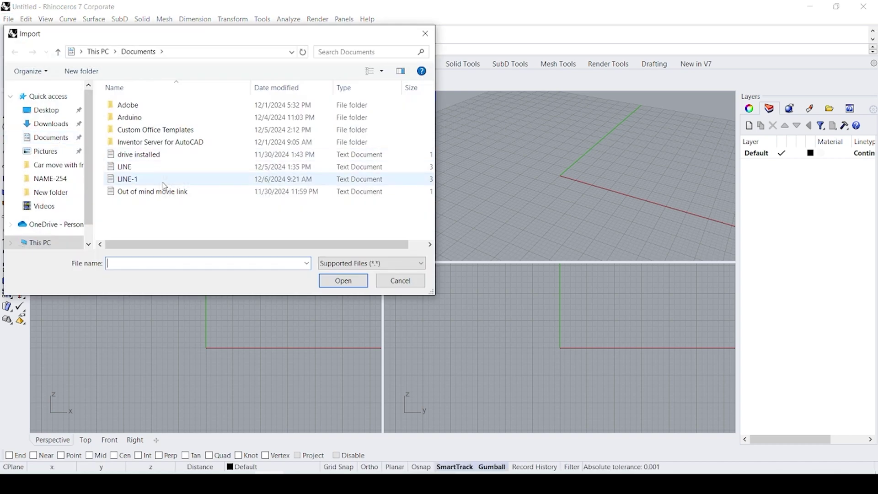
left_click(163, 182)
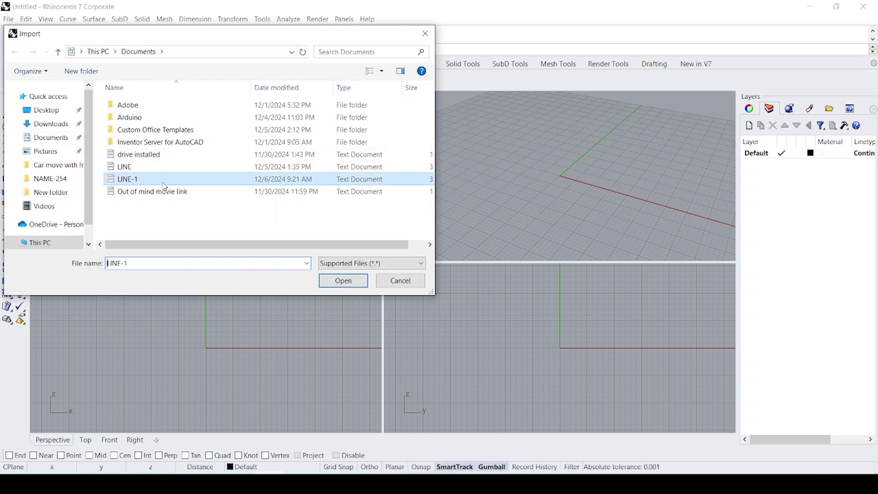
left_click(331, 279)
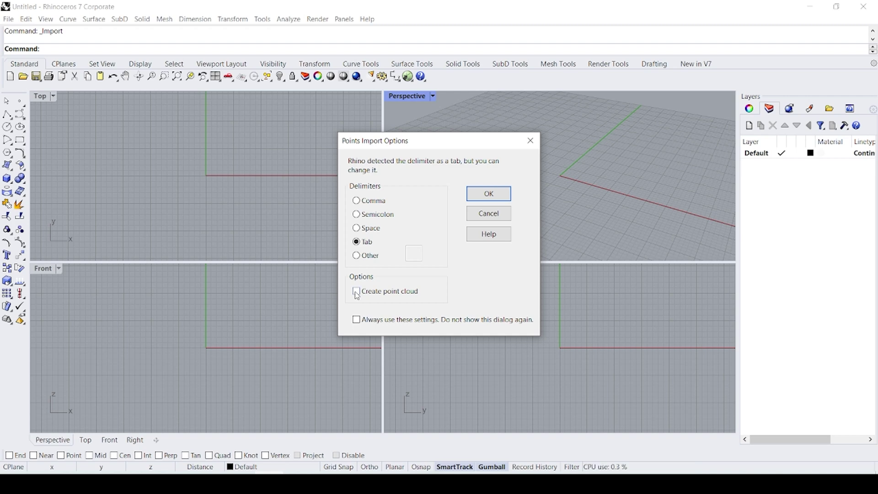
left_click(498, 201)
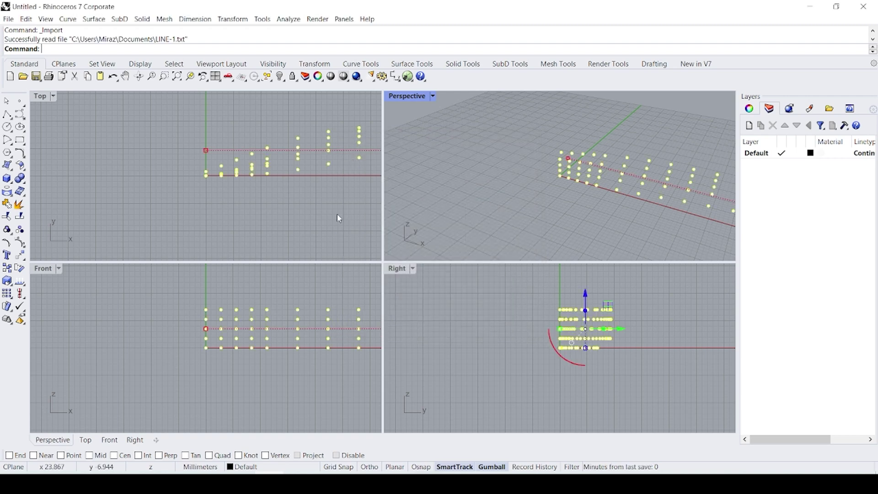
- Deselect the imported points and examine the waterline and station layout in the Front view, ending near the origin
scroll(220, 310, "down", 10)
scroll(307, 317, "down", 3)
scroll(267, 310, "up", 4)
scroll(267, 309, "up", 4)
scroll(279, 320, "down", 4)
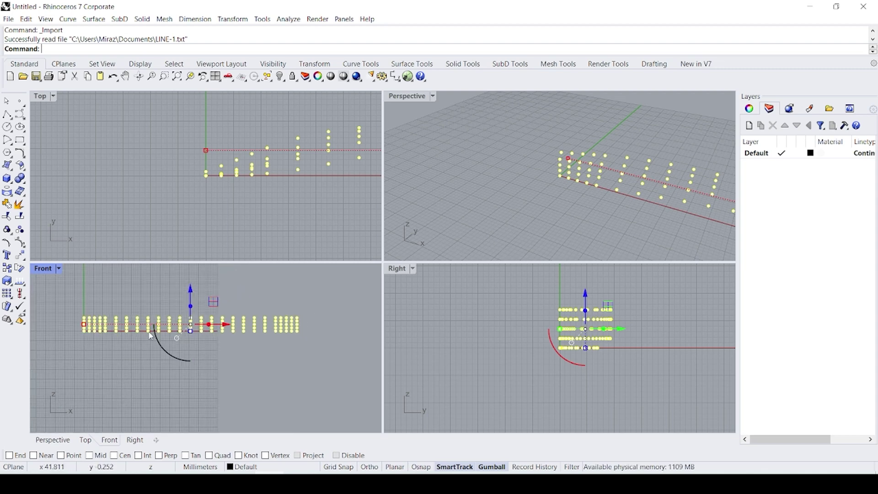
scroll(109, 340, "up", 2)
left_click(114, 337)
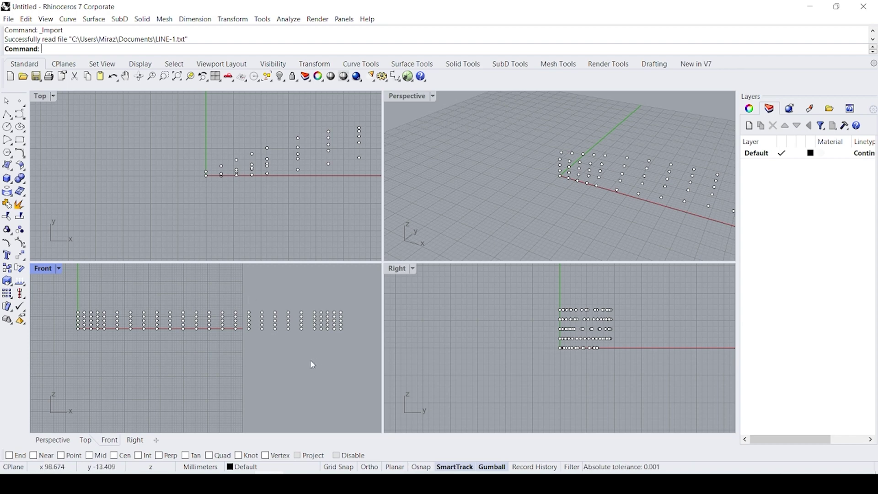
scroll(292, 359, "down", 5)
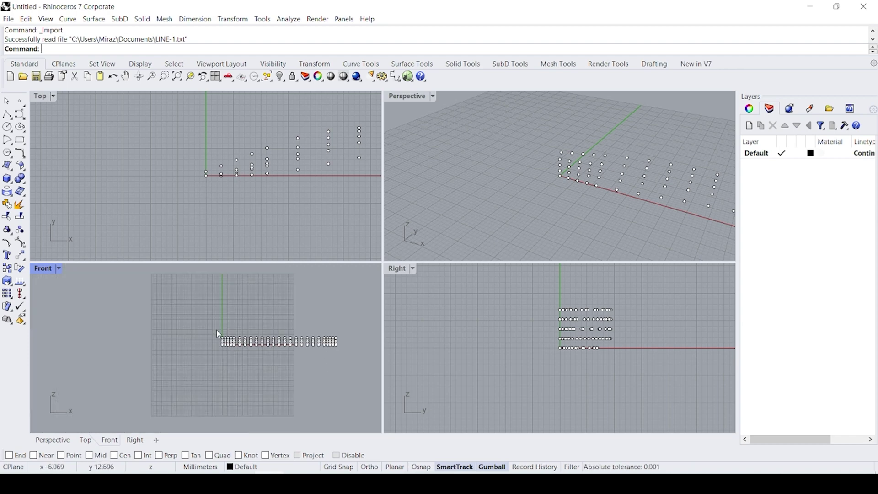
scroll(215, 342, "up", 3)
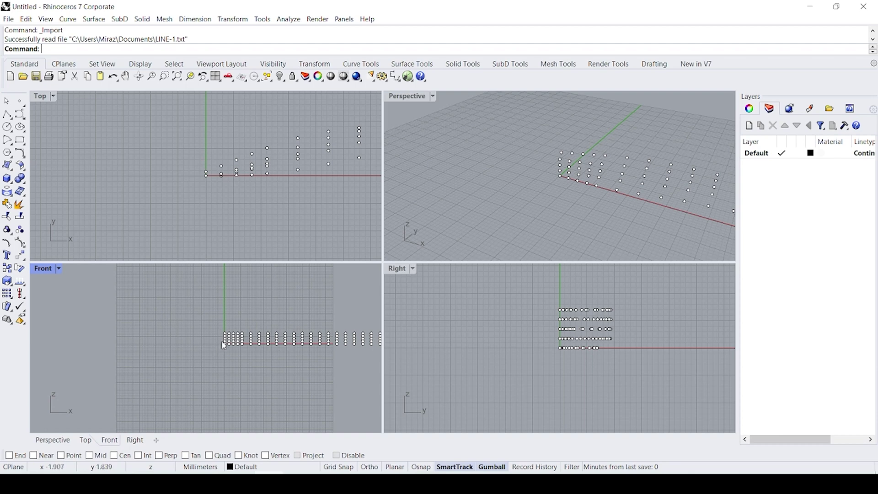
scroll(227, 334, "up", 5)
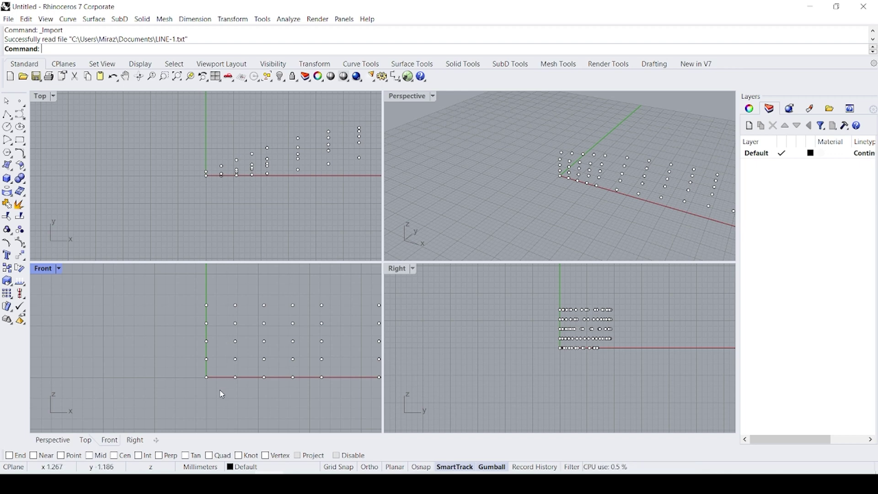
- Select the column of points at X = 0 in the Front view and start CurveThroughPt on them
left_click_drag(220, 390, 207, 385)
left_click_drag(194, 353, 191, 302)
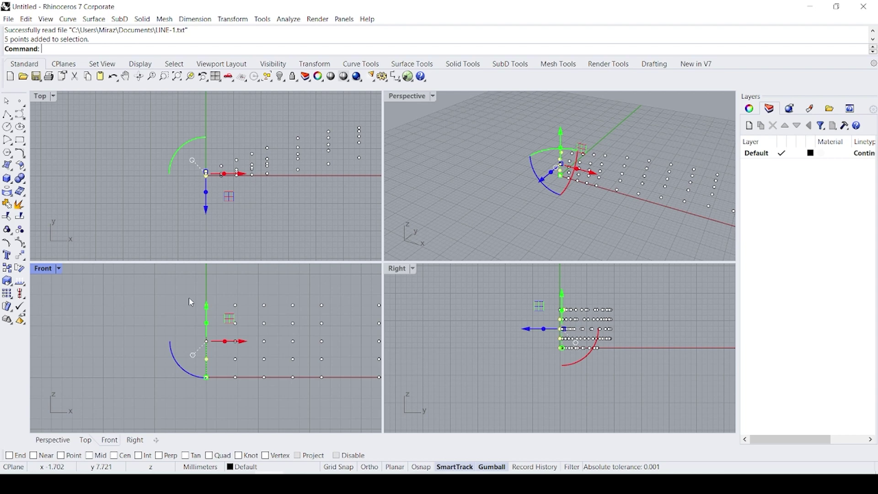
left_click(202, 398)
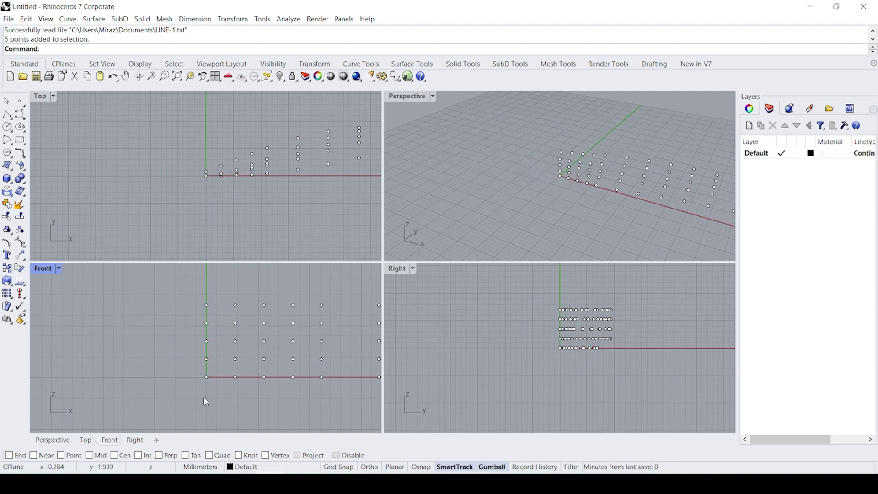
left_click_drag(216, 391, 184, 298)
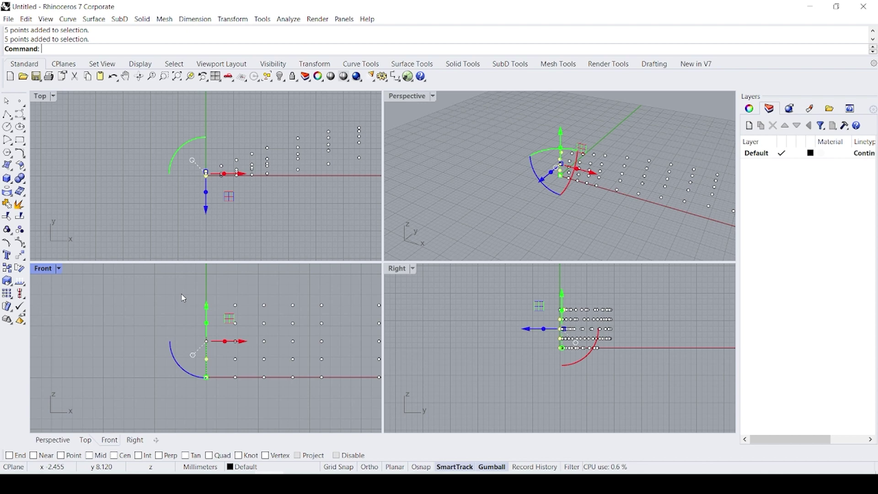
type("Cur")
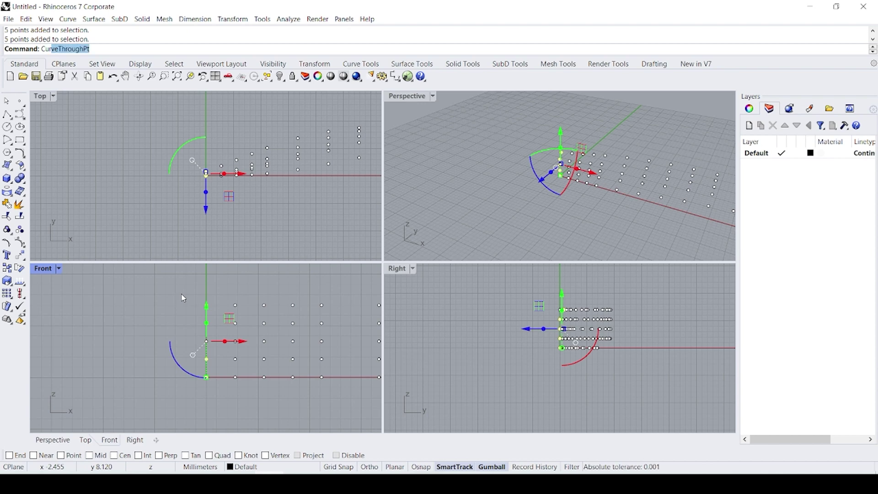
type("veE")
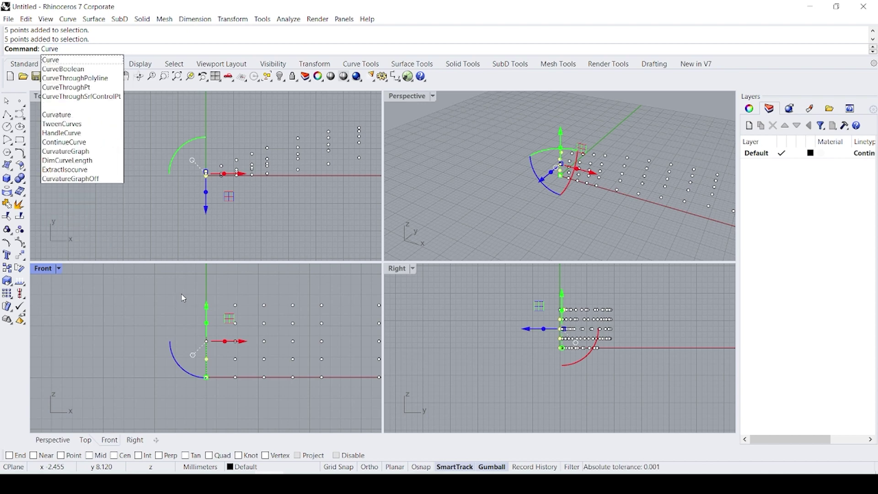
key("BackSpace")
key("BackSpace")
key("BackSpace")
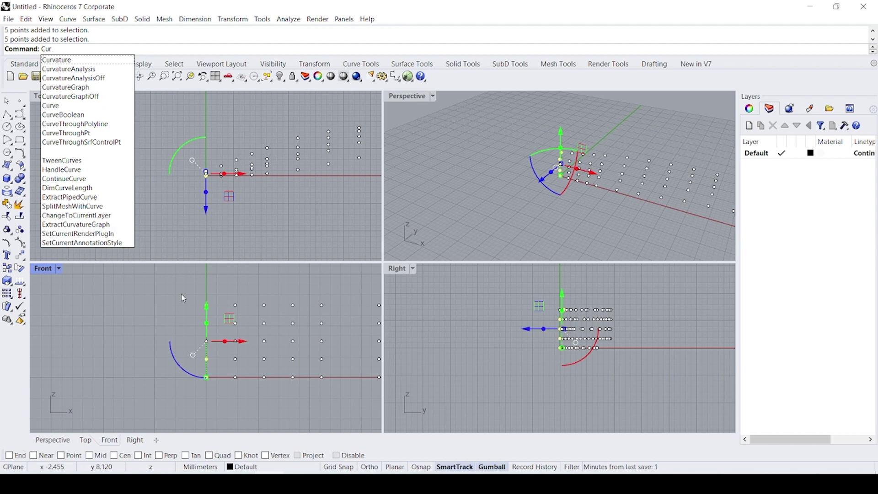
type("veThroughPt")
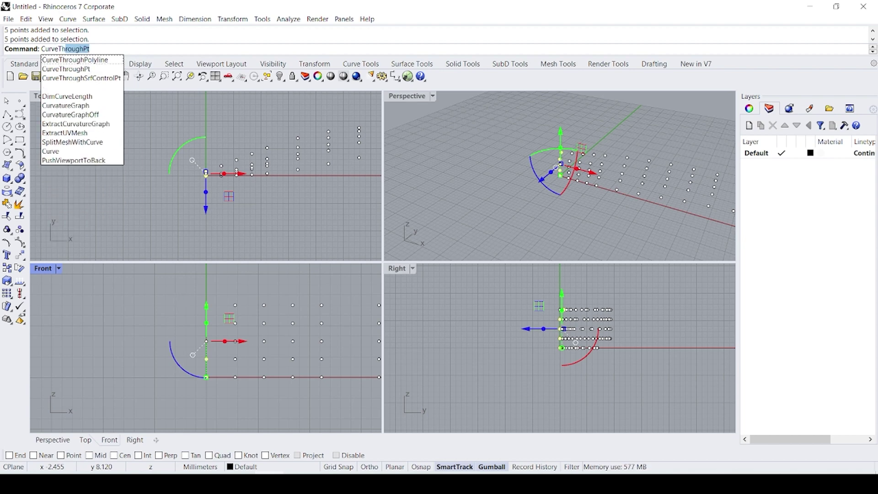
key("Down")
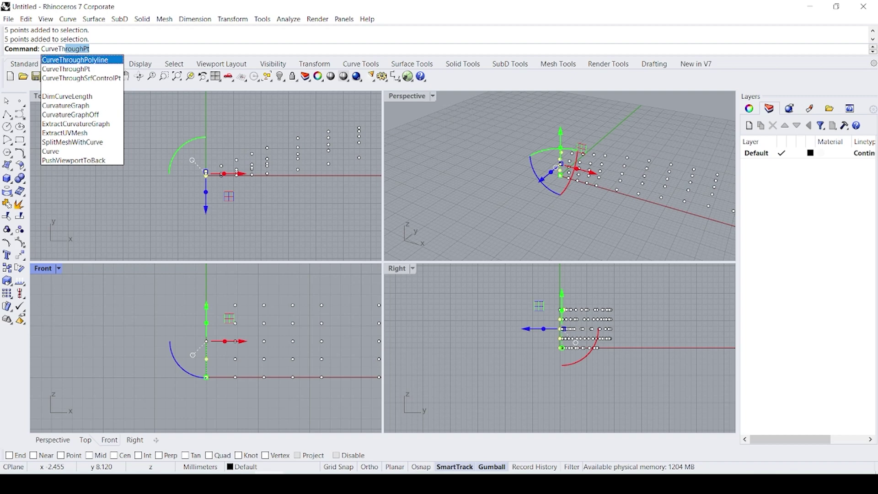
key("Up")
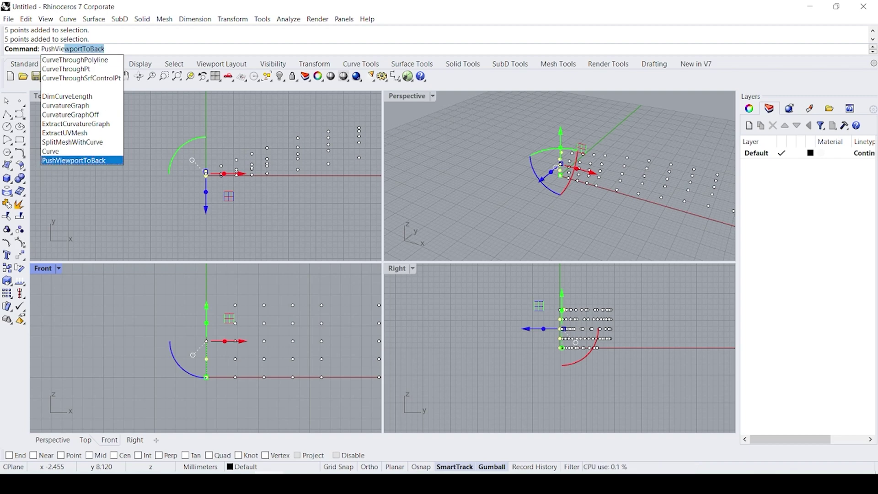
key("Down")
key("Down")
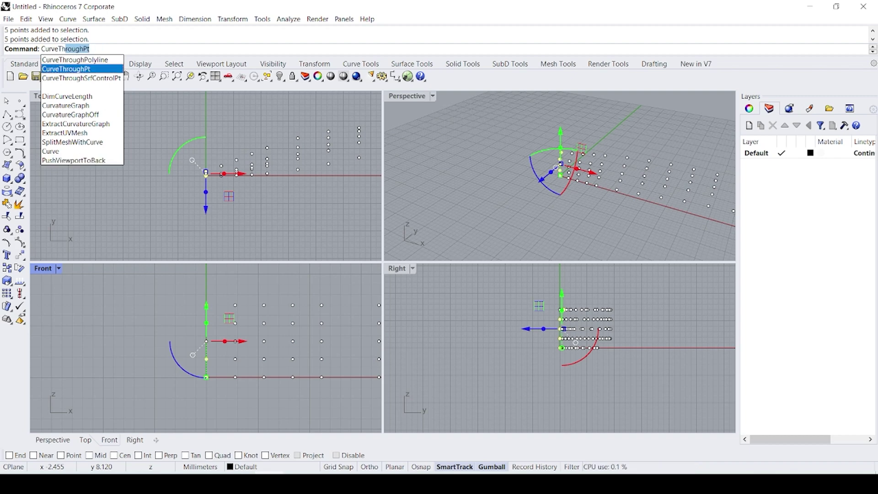
key("Return")
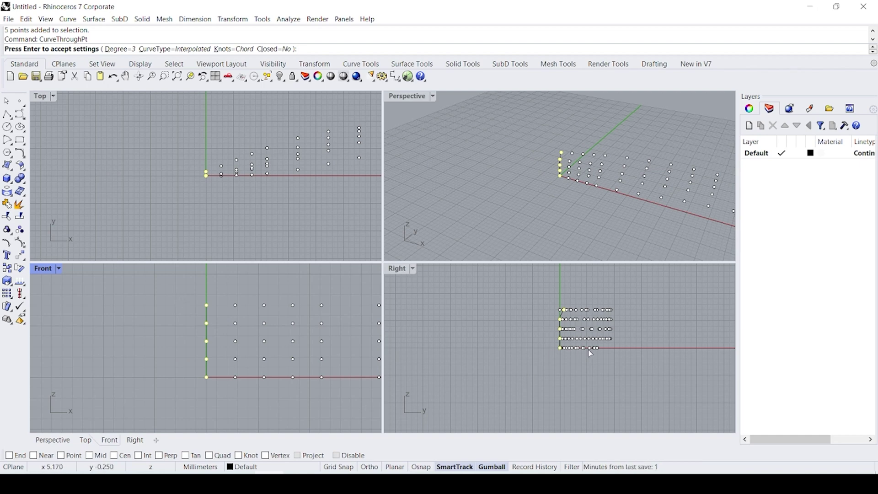
- Create the interpolated station curve at X = 0 with Chord knots and degree 3, checking its preview in the Right view, and clear the selection
left_click(580, 376)
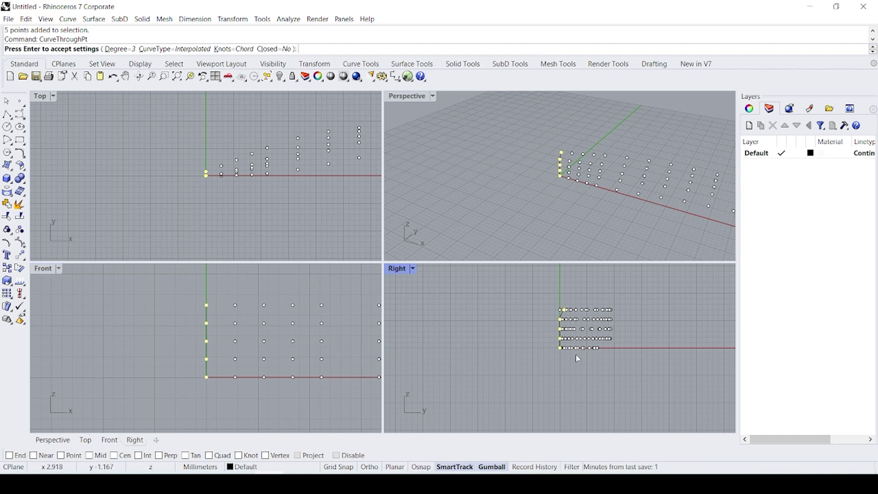
scroll(577, 338, "up", 5)
scroll(577, 338, "up", 8)
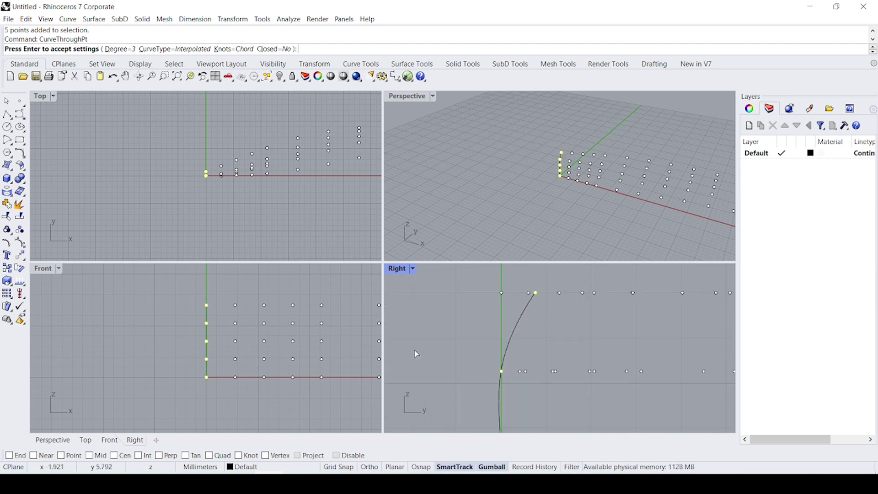
scroll(558, 331, "down", 1)
scroll(557, 334, "down", 2)
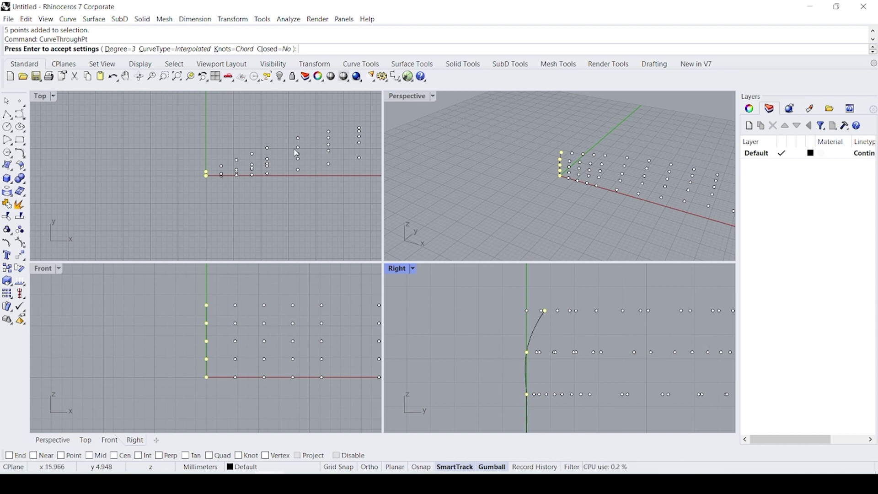
left_click(232, 49)
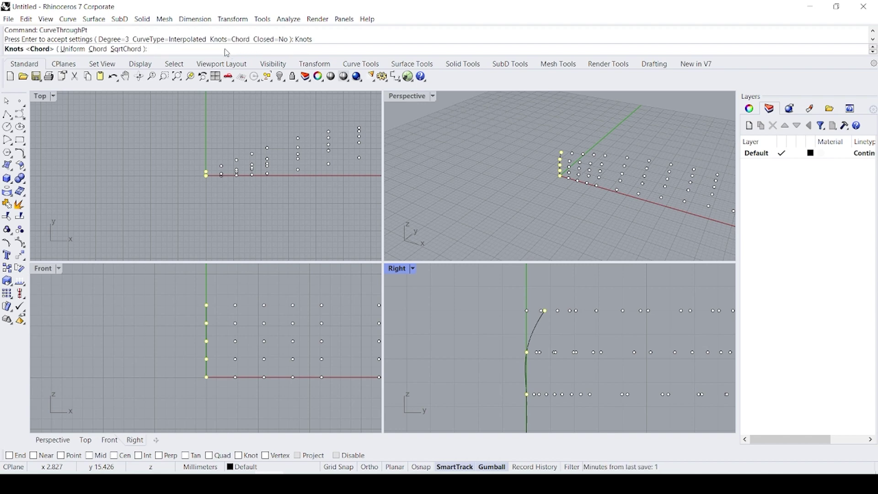
left_click(101, 50)
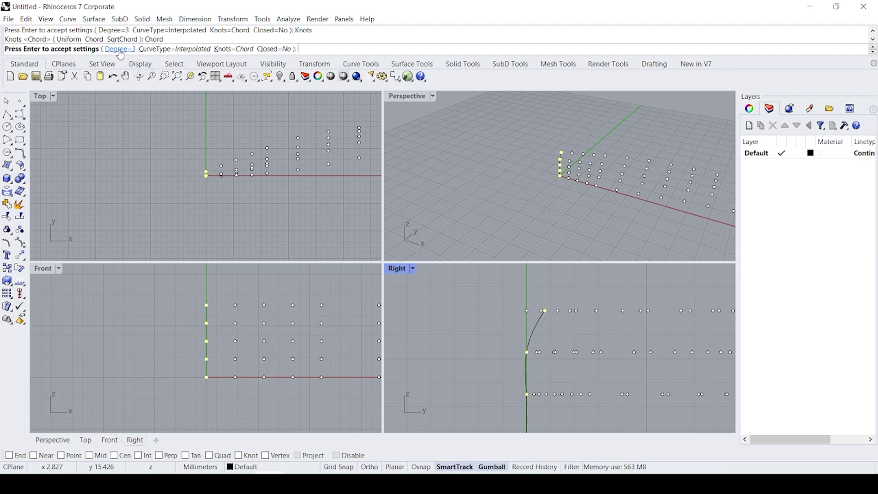
left_click(119, 49)
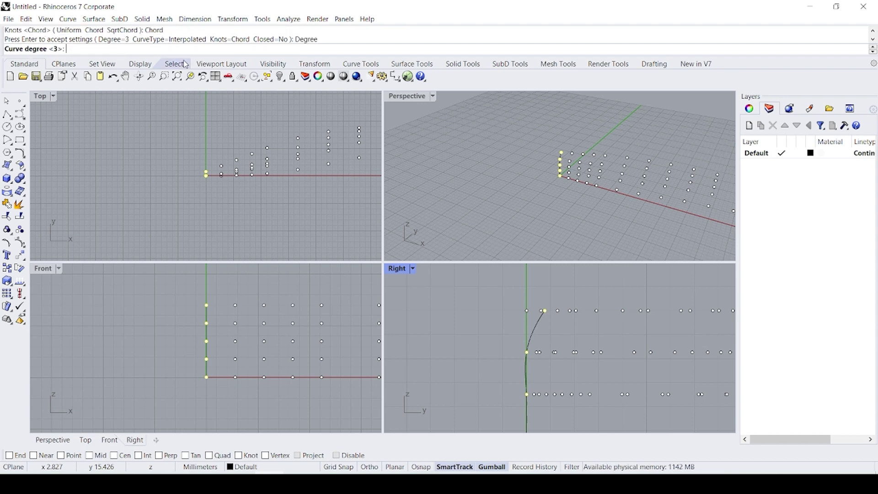
type("3")
key("Return")
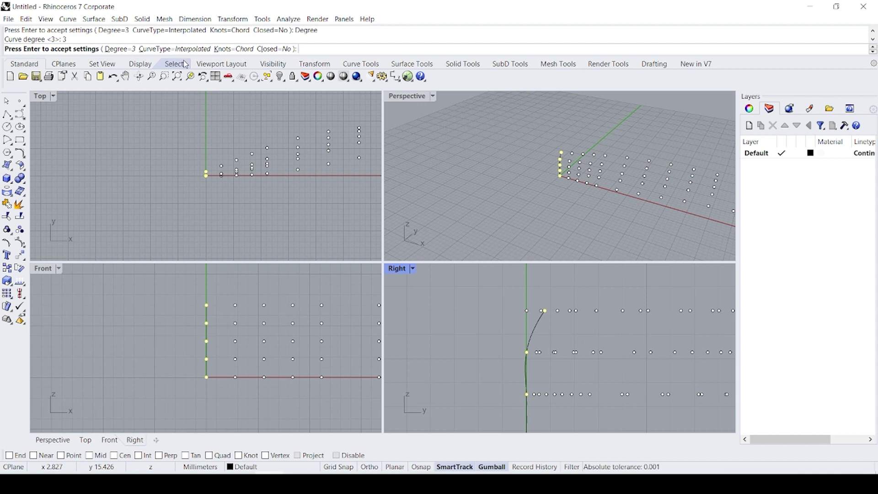
key("Return")
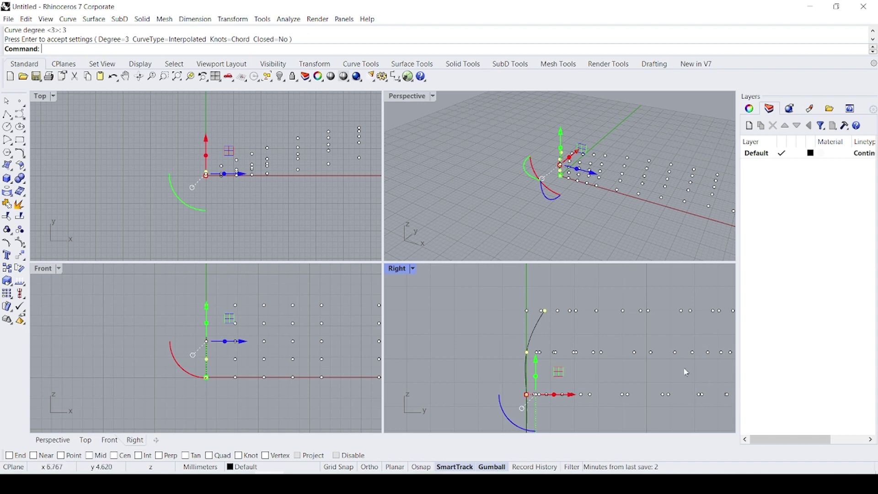
key("Delete")
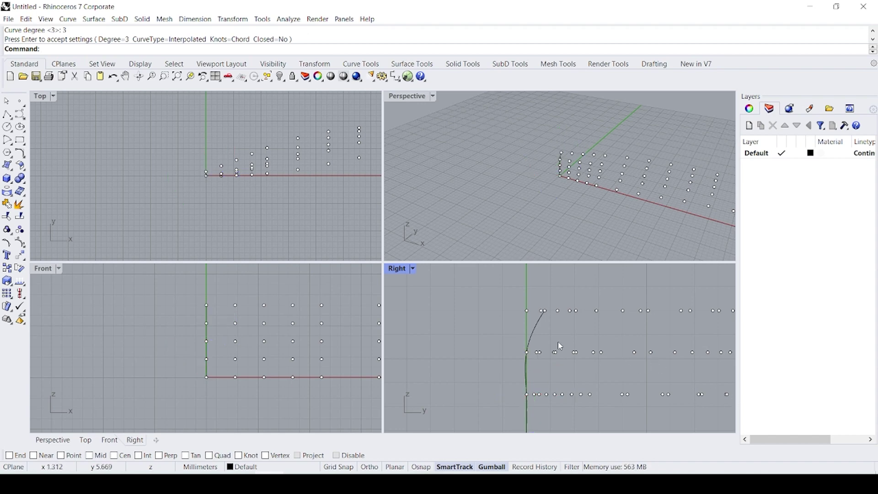
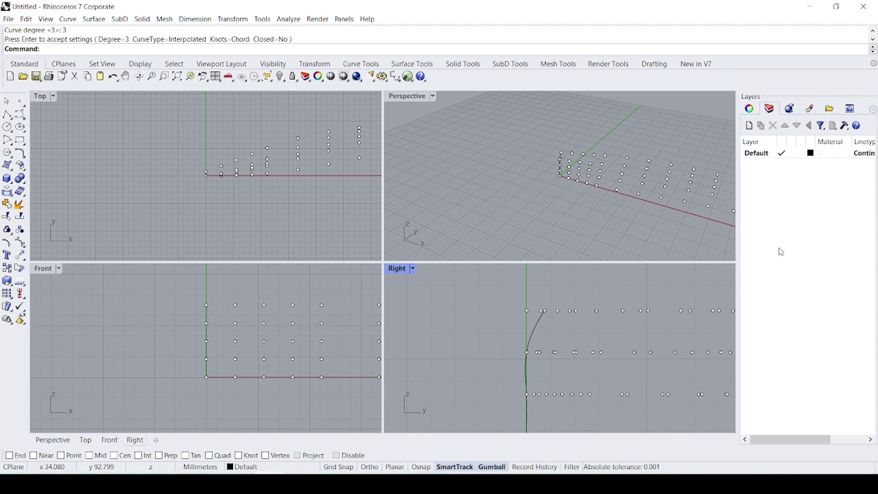
- Create a new layer named STATION 0
left_click(757, 107)
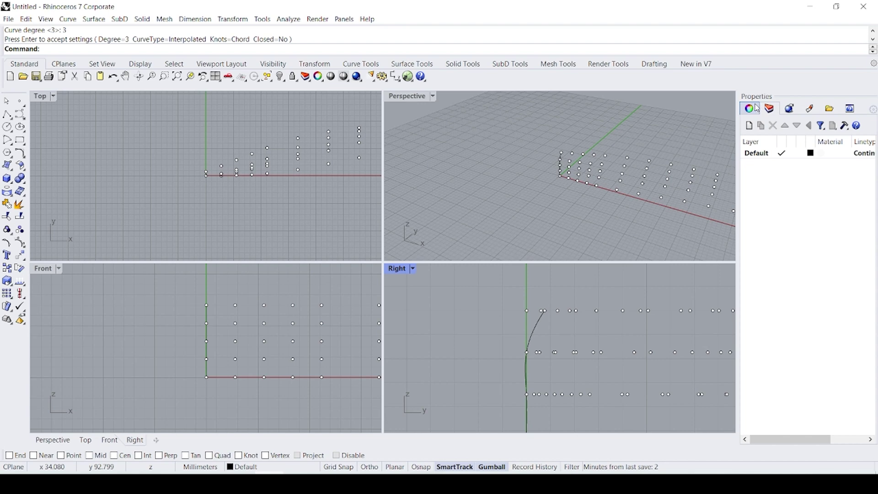
left_click(769, 107)
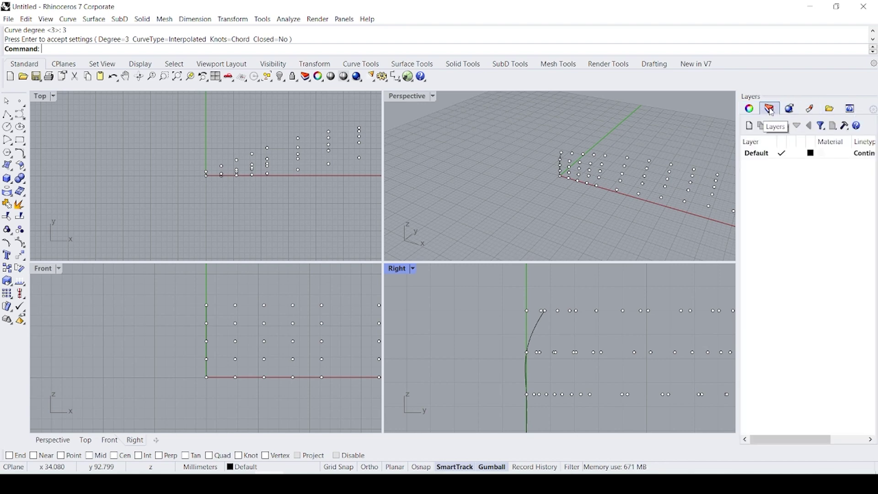
left_click(748, 126)
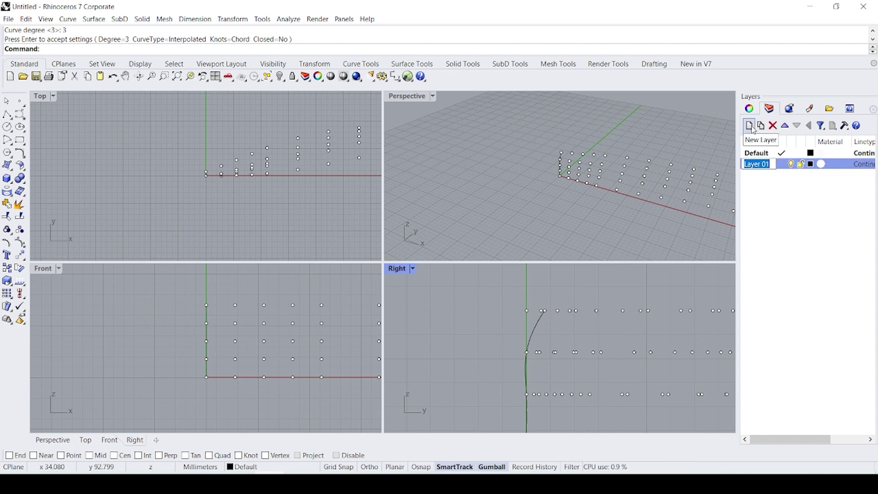
type("s")
type("S")
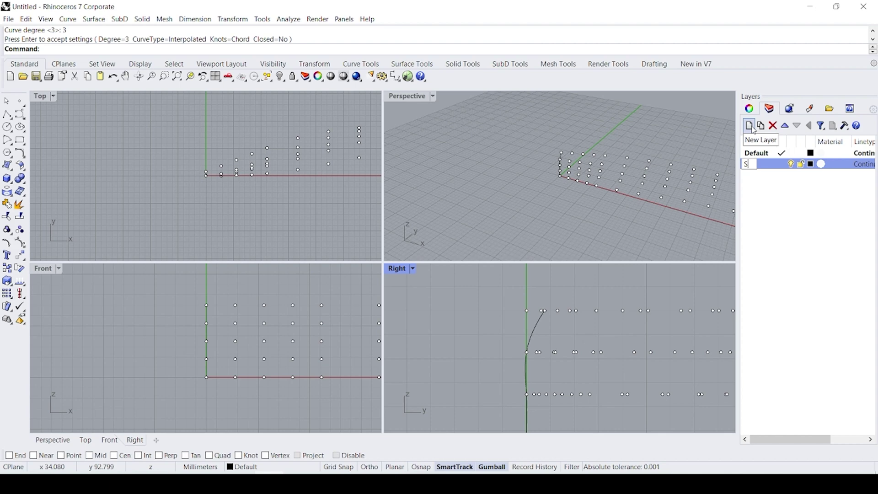
type("TATI")
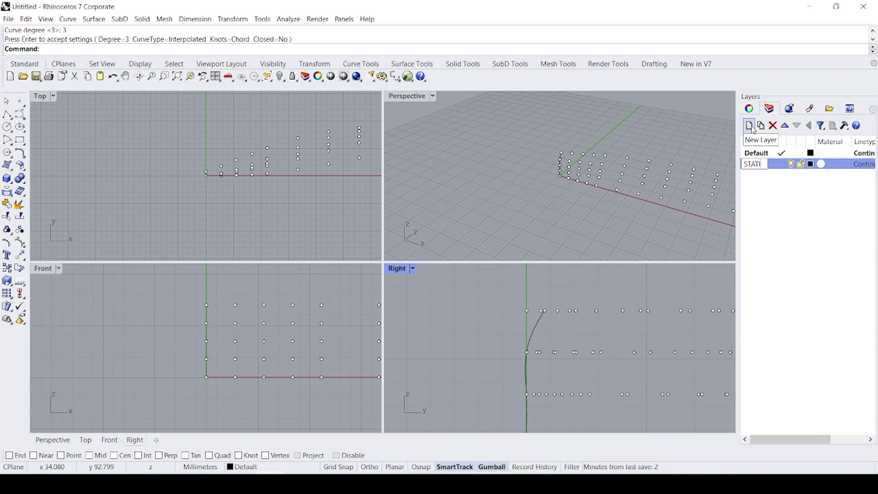
type("ON 0")
key("Return")
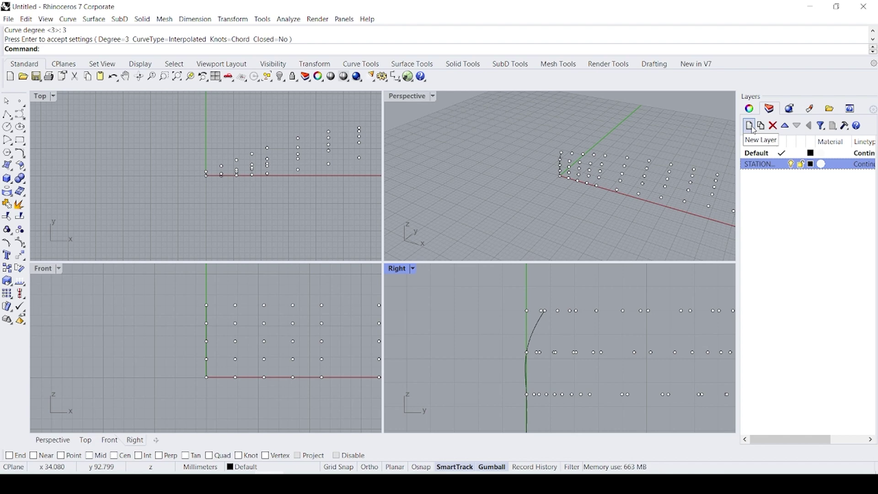
left_click(780, 292)
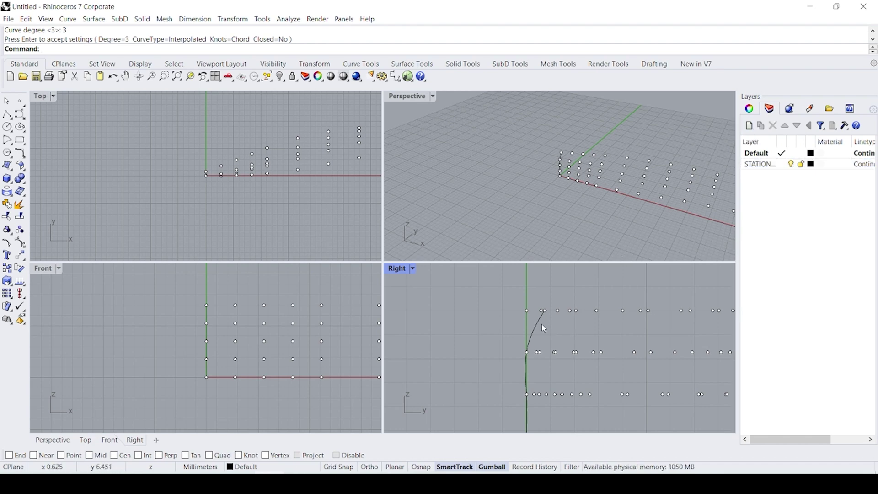
- Move the station curve at X = 0 to the STATION 0 layer and clear the selection
key("Return")
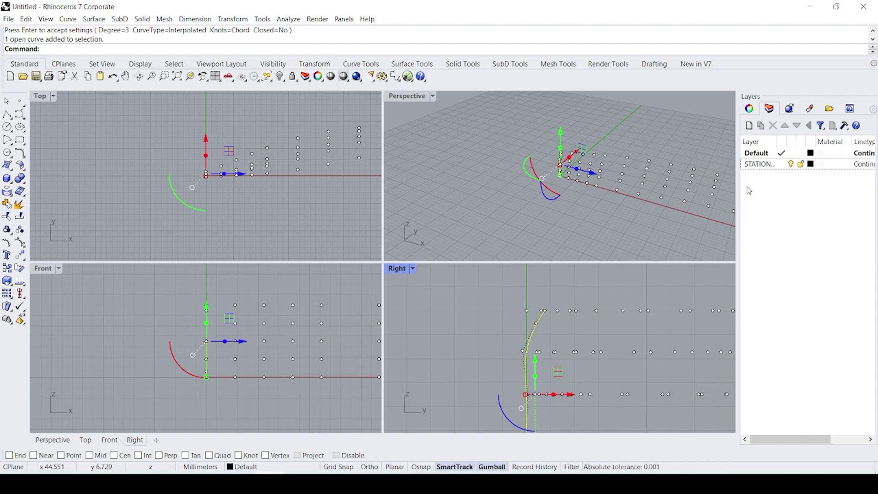
right_click(759, 167)
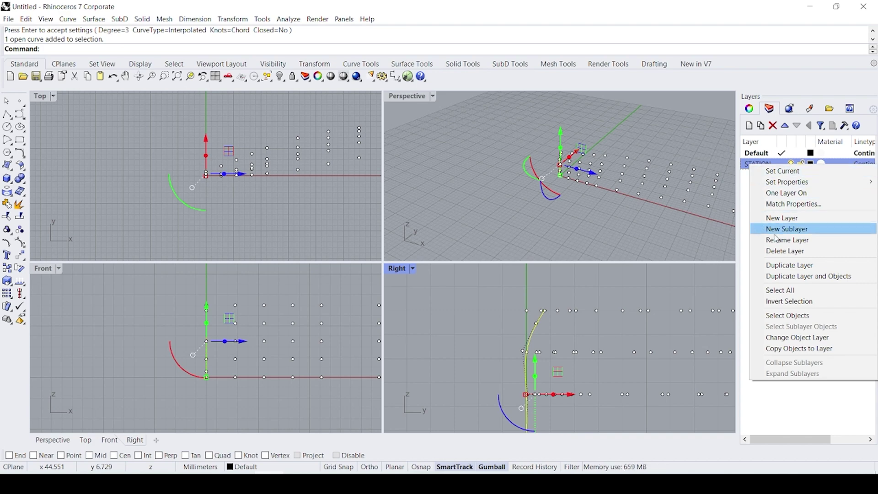
left_click(805, 342)
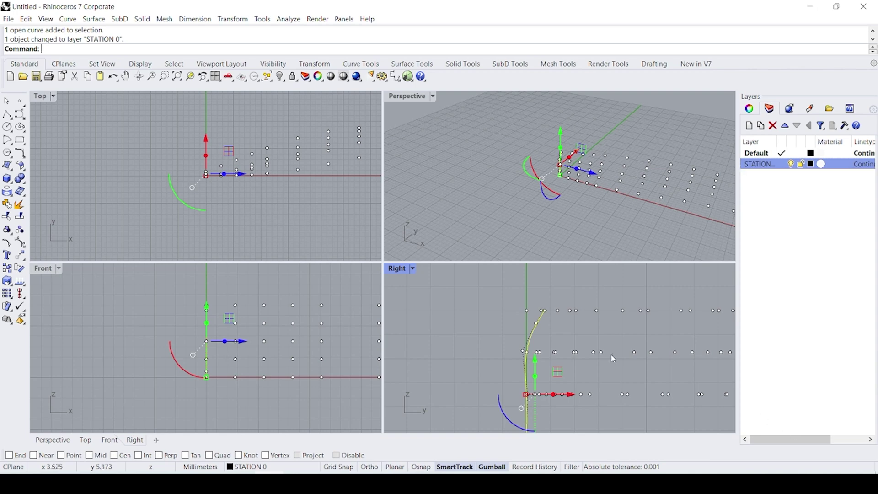
left_click(491, 282)
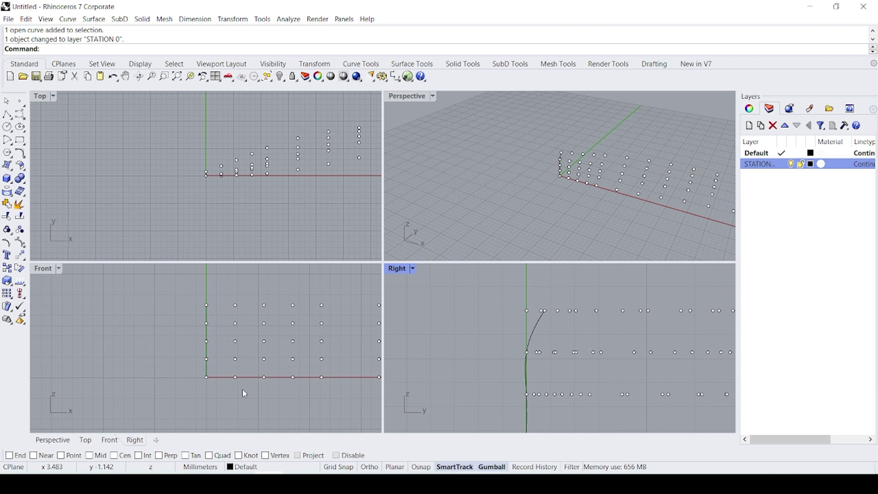
- Create a degree 3 interpolated curve with Chord knots through the second column of points in the Front view using CurveThroughPt, and clear the selection
left_click_drag(246, 390, 223, 300)
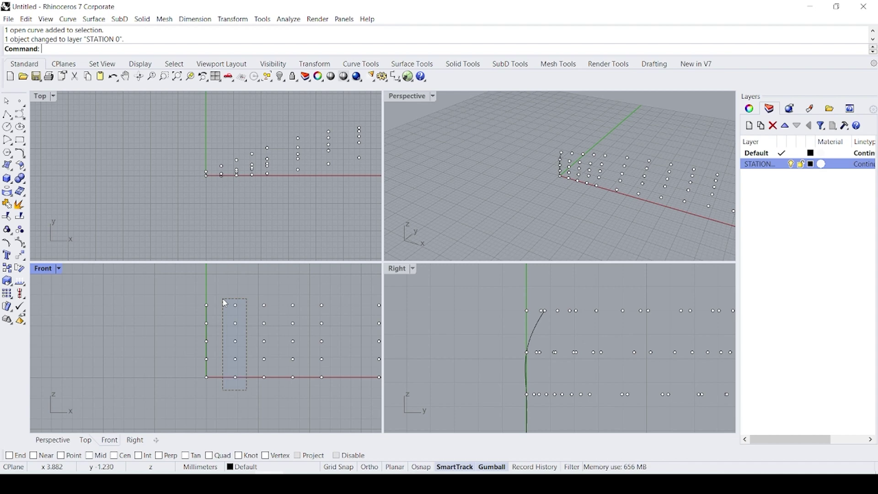
left_click_drag(247, 390, 225, 303)
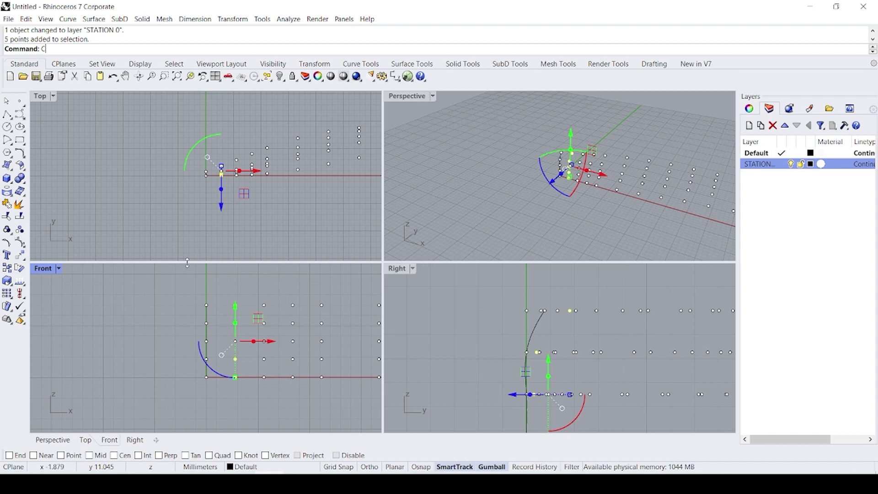
type("CurveThroughPt")
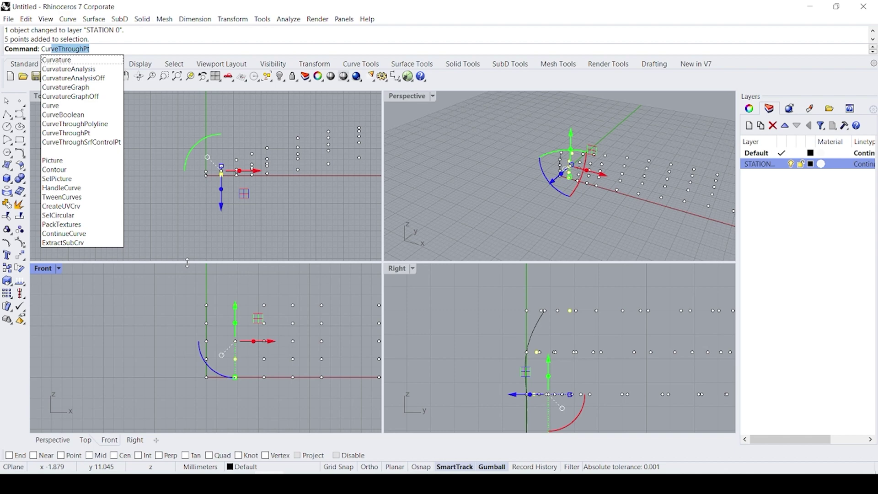
key("Return")
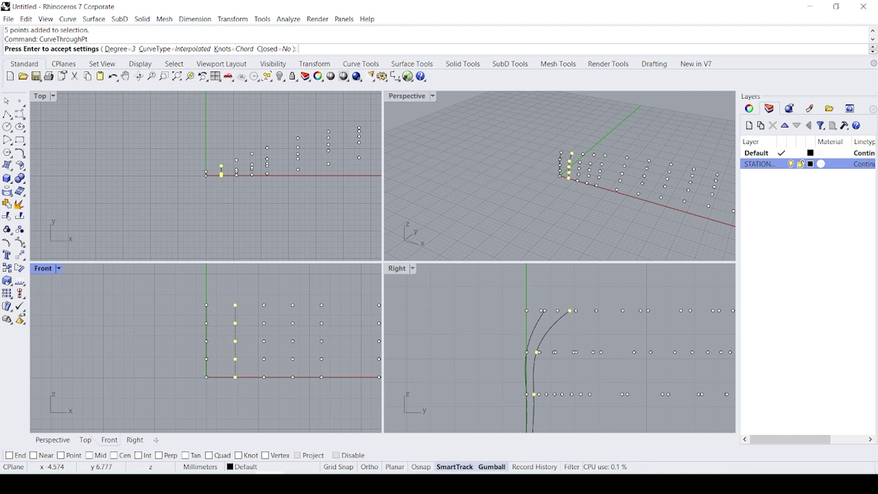
key("Return")
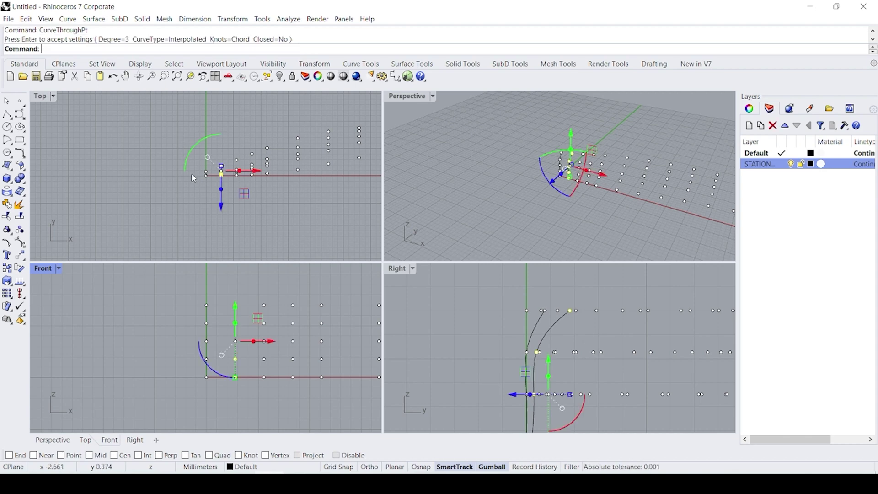
left_click(560, 347)
scroll(559, 344, "up", 2)
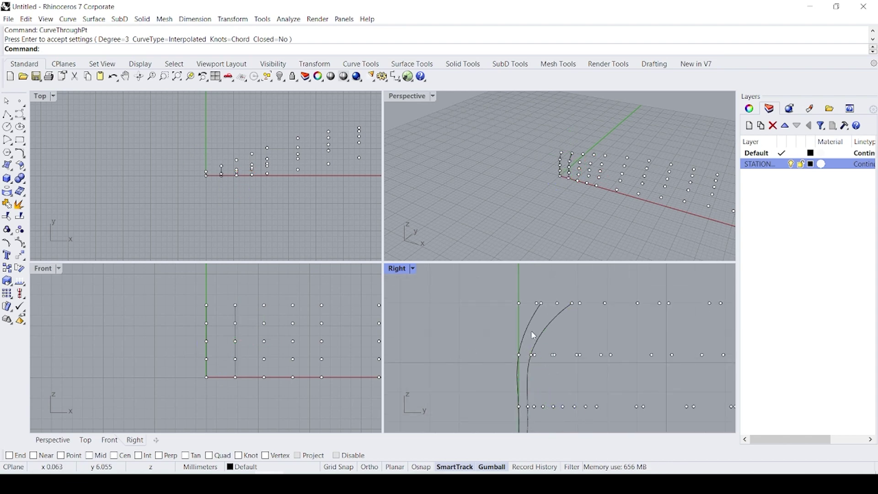
- Create a new layer named STATION 1
left_click(755, 131)
type("STATION")
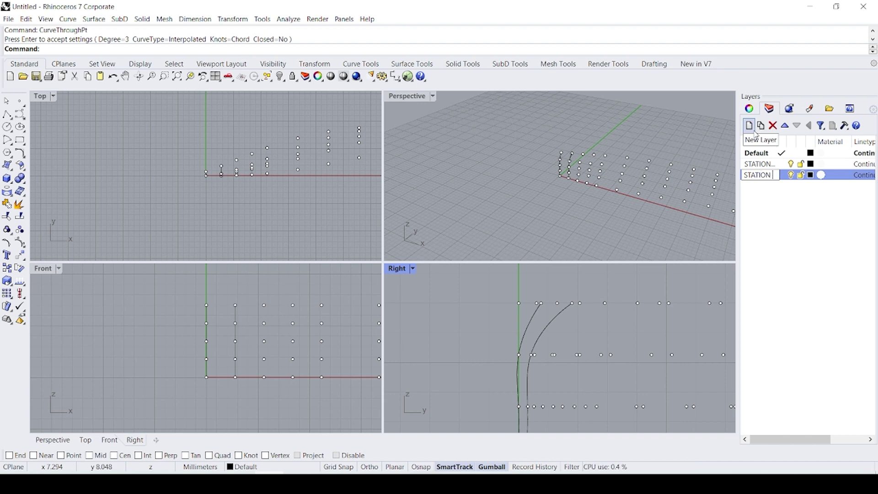
type(" 1")
key("Return")
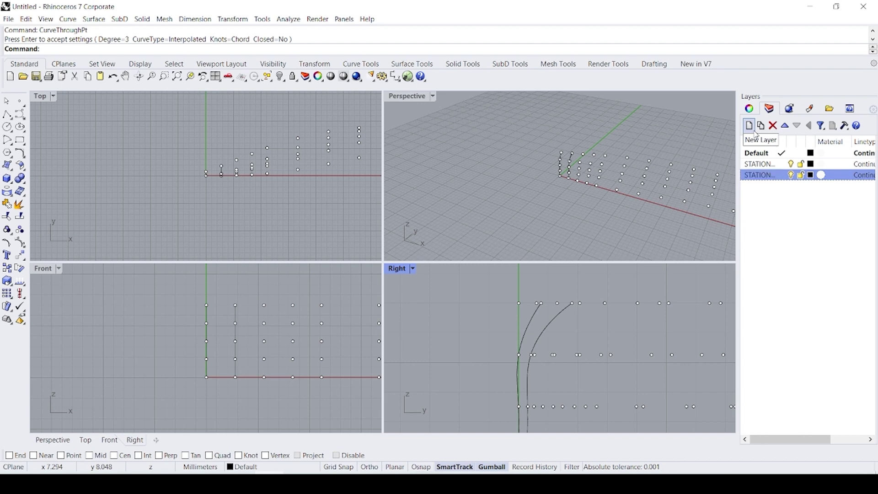
- Move the second station curve to the STATION 1 layer
left_click(544, 345)
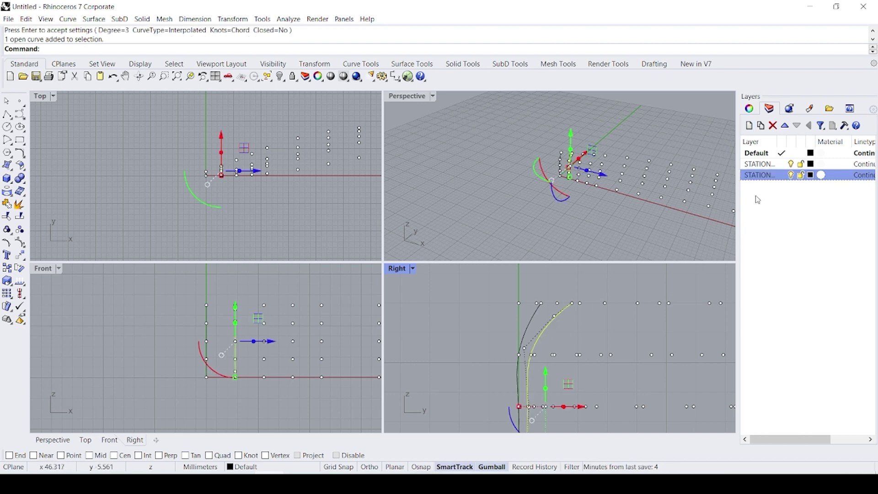
right_click(762, 176)
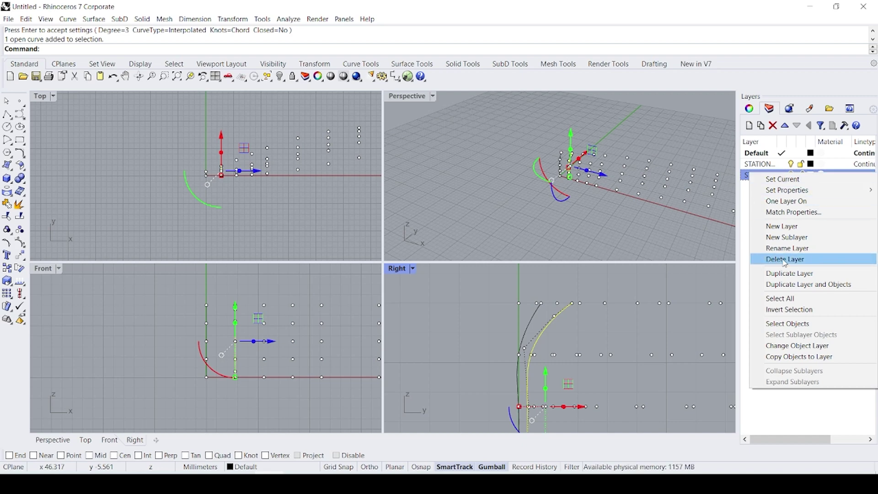
left_click(829, 346)
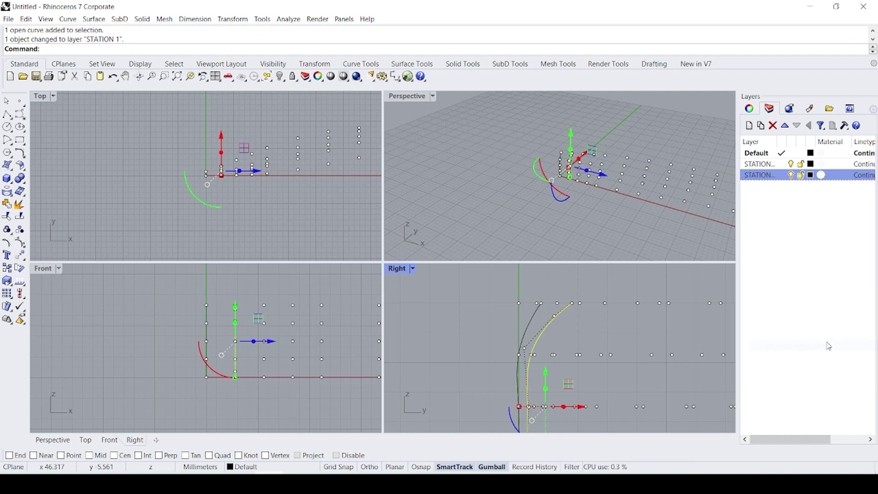
left_click(766, 333)
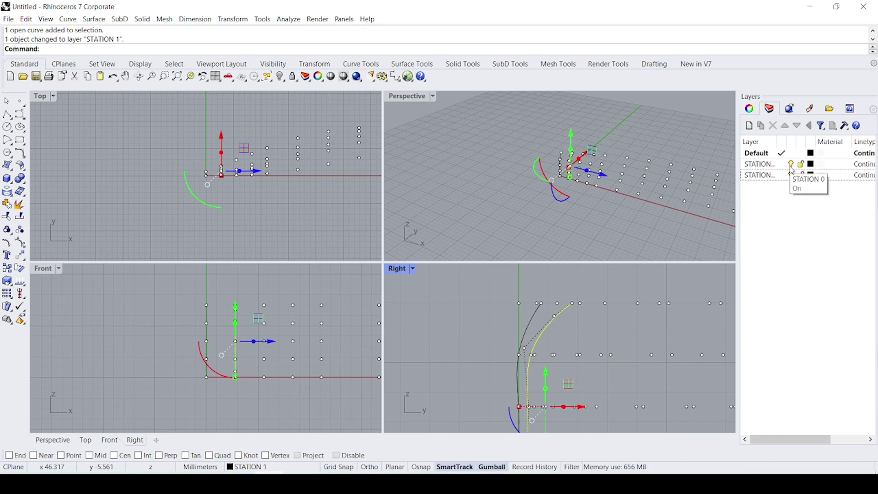
- Check the layer assignment of both station curves by switching the STATION 0 and STATION 1 layers off and on again
left_click(791, 166)
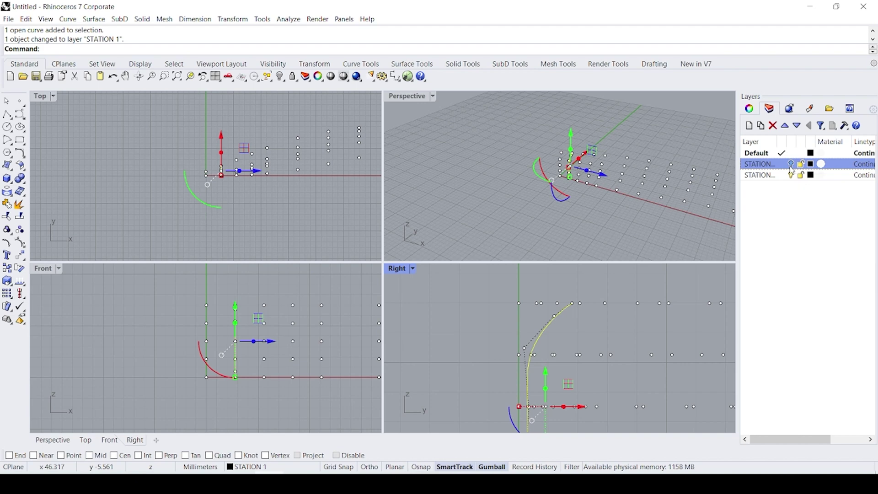
left_click(791, 166)
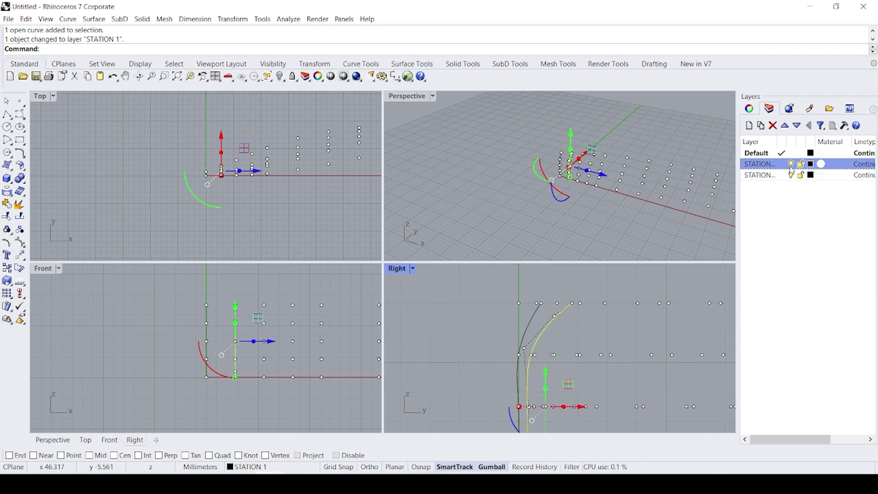
left_click(602, 336)
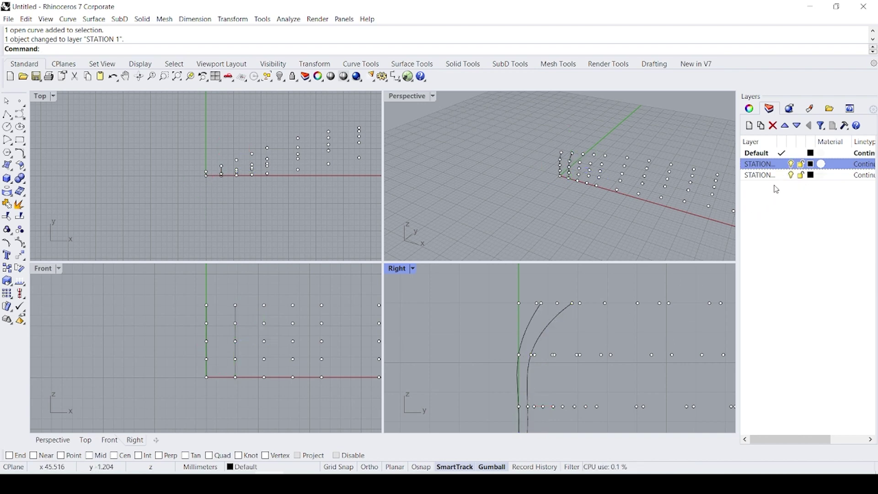
left_click(792, 165)
left_click(792, 165)
left_click(792, 165)
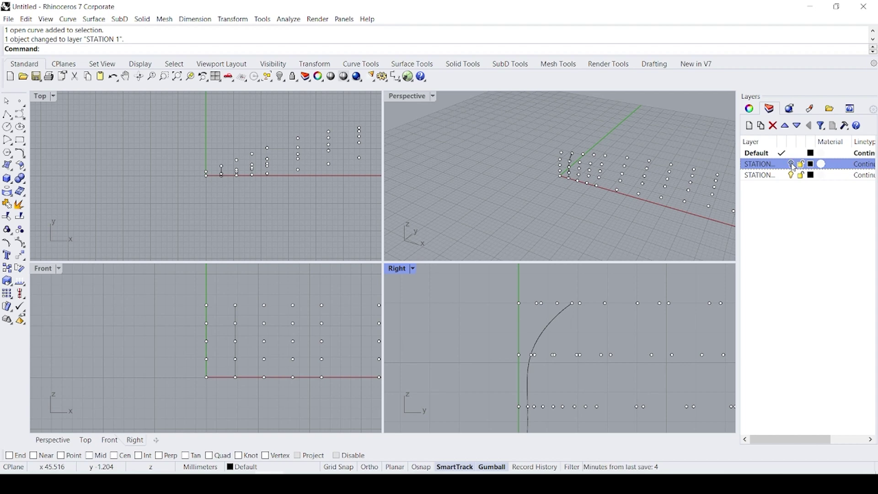
left_click(791, 165)
left_click(792, 165)
left_click(792, 165)
left_click(792, 165)
left_click(792, 165)
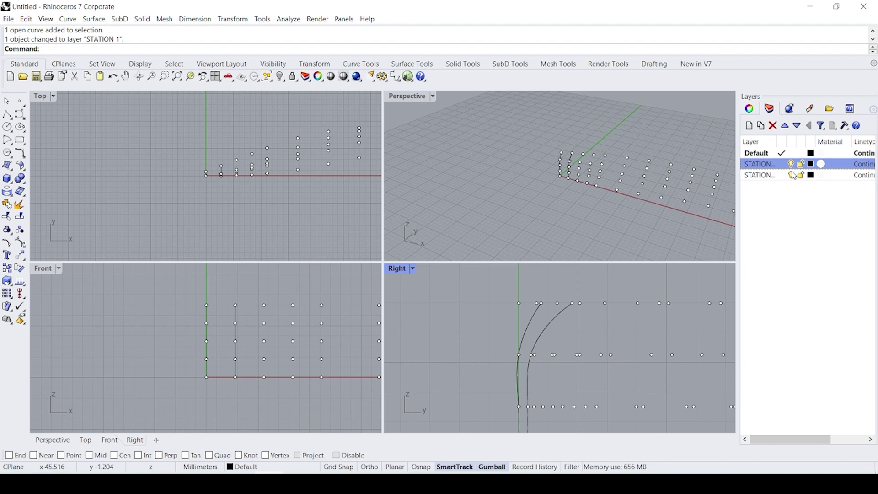
left_click(792, 175)
left_click(792, 176)
left_click(791, 175)
left_click(791, 175)
- Examine the remaining station columns in the Front view, temporarily selecting the third column of points
scroll(302, 306, "down", 5)
scroll(301, 308, "down", 4)
scroll(265, 299, "up", 3)
scroll(309, 324, "up", 3)
scroll(289, 316, "down", 10)
scroll(168, 296, "up", 10)
scroll(139, 320, "up", 4)
scroll(126, 365, "up", 2)
left_click_drag(131, 374, 114, 310)
left_click(185, 386)
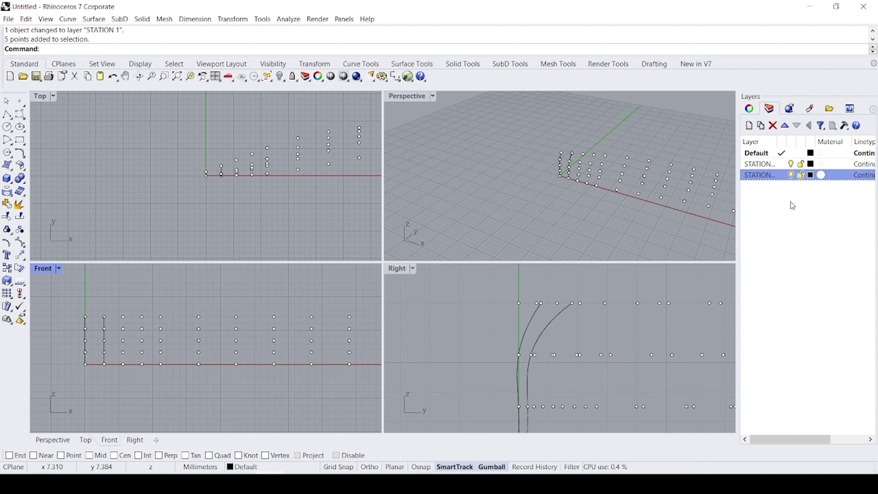
- Select the second station curve in the Right view
left_click(545, 328)
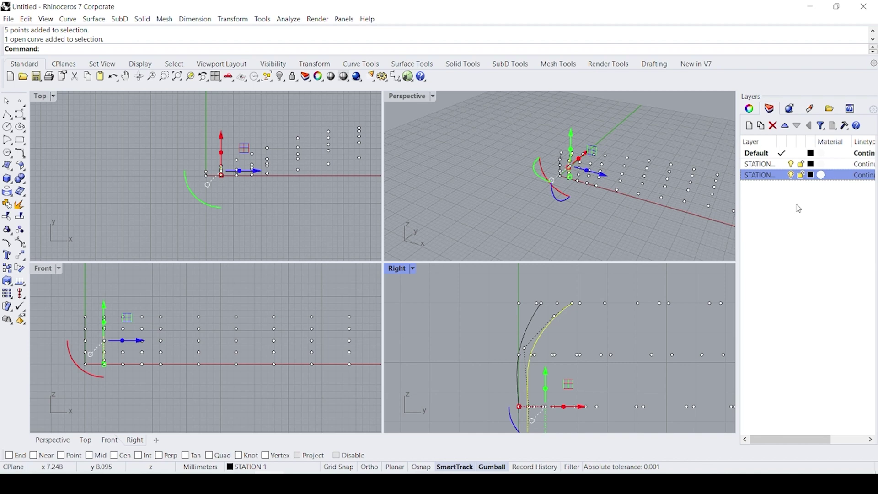